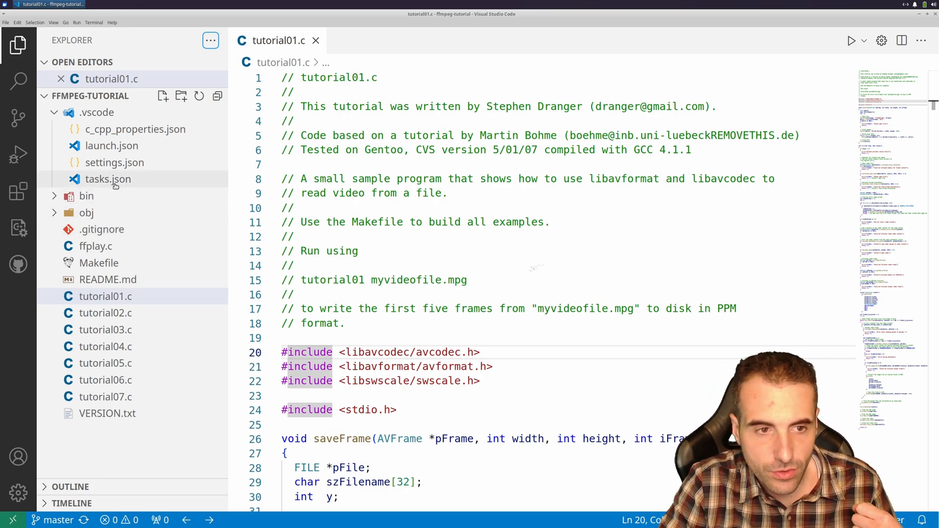
In the Makefile Tools side bar, choose bin/tutorial01.out as the build target
left_click(12, 233)
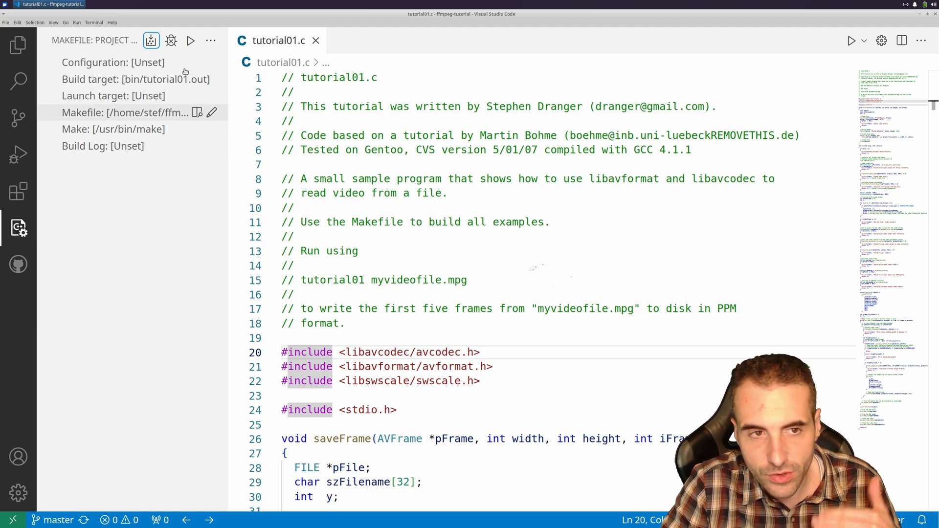
mouse_move(113, 62)
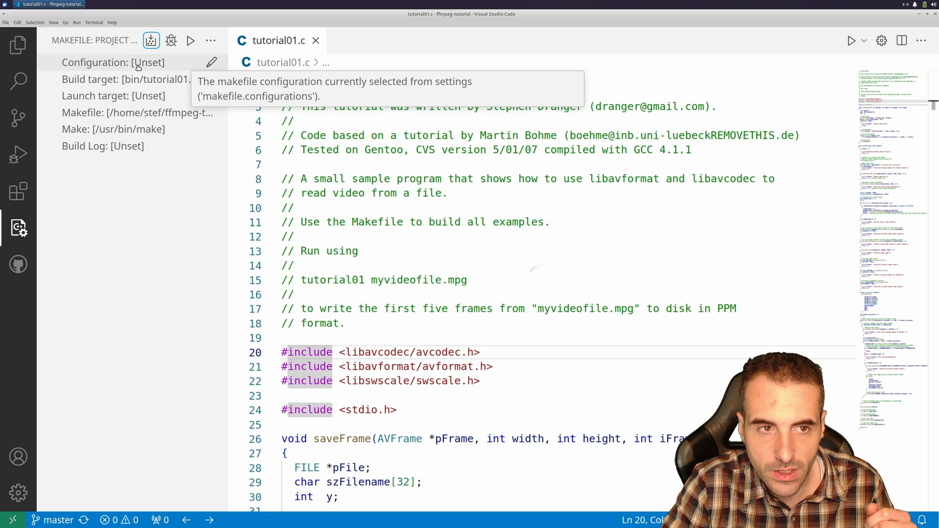
left_click(211, 62)
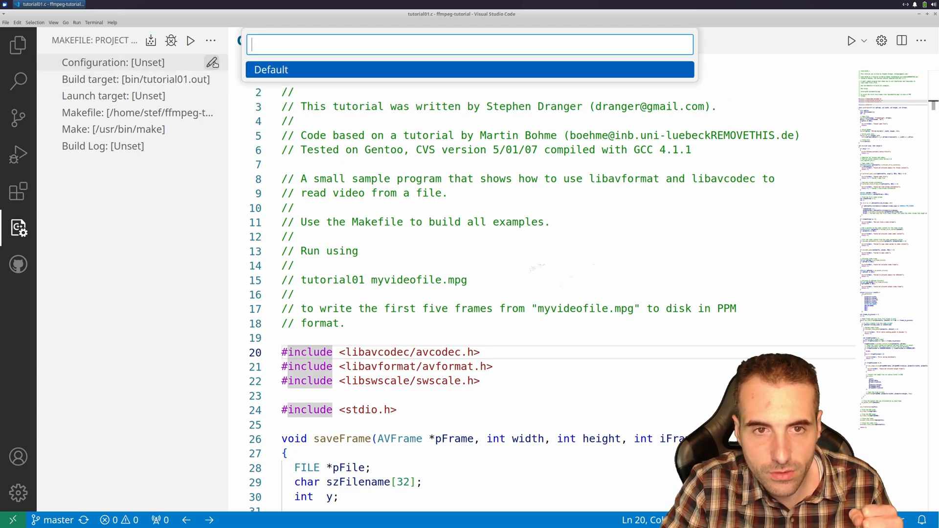
left_click(274, 72)
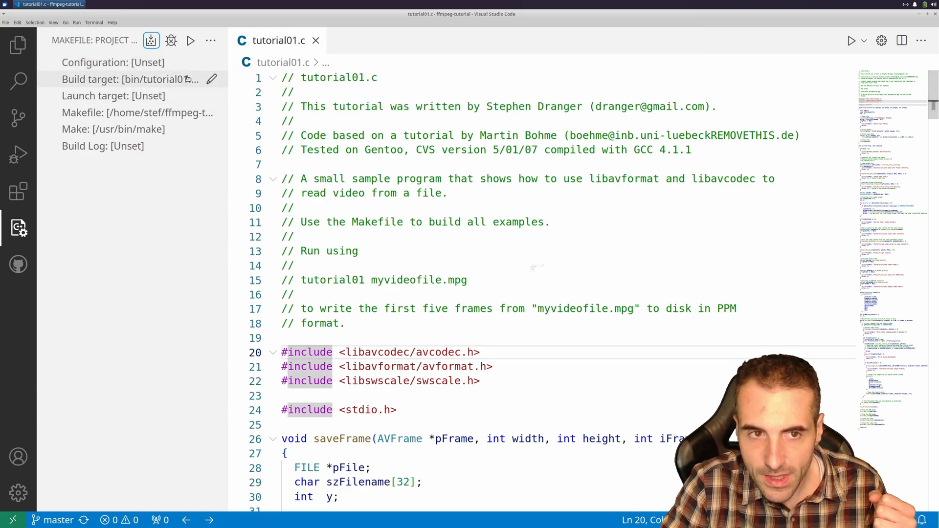
left_click(212, 80)
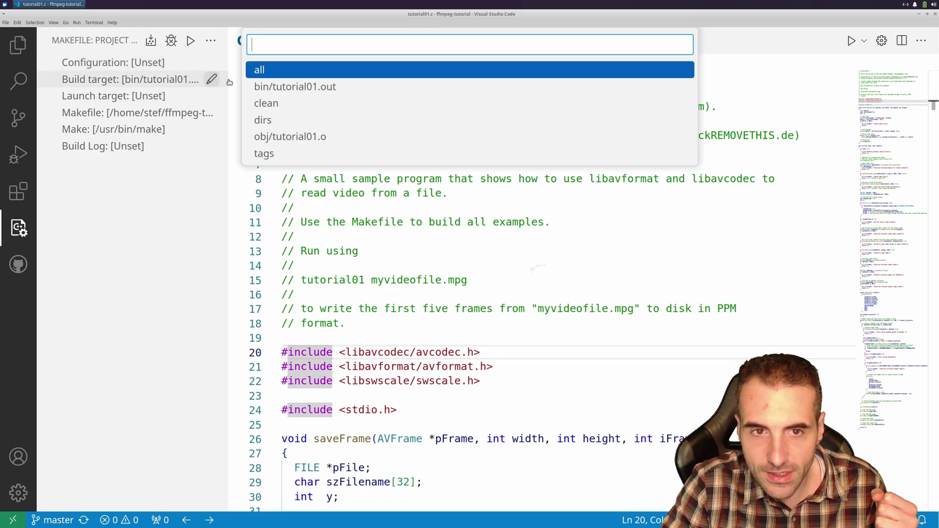
left_click(295, 86)
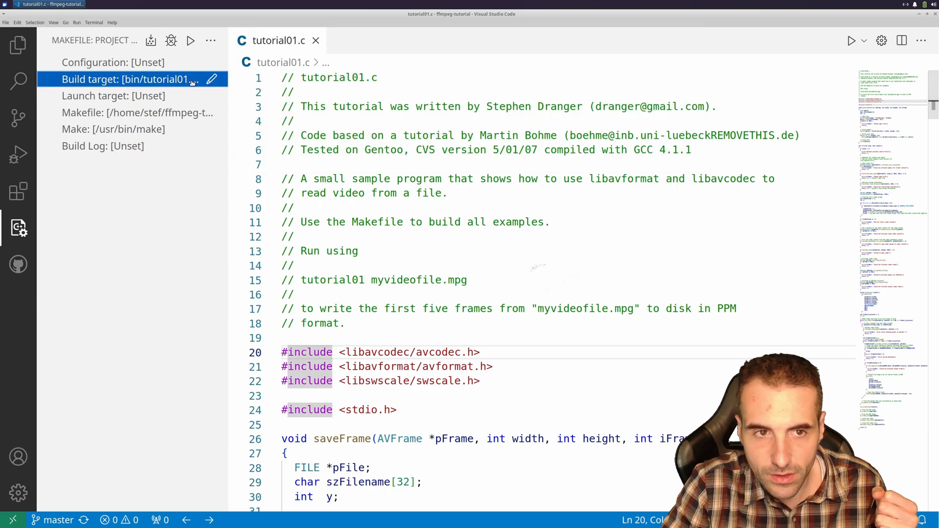
left_click(211, 79)
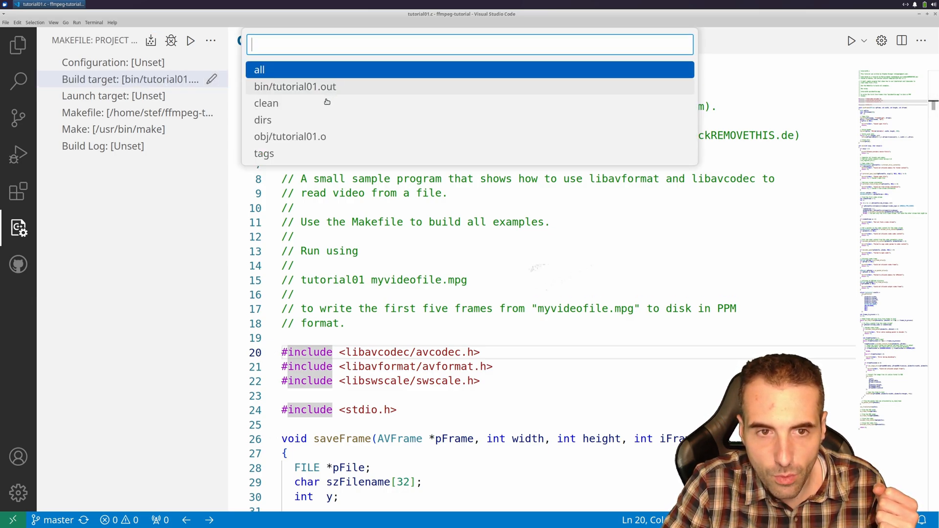
left_click(286, 87)
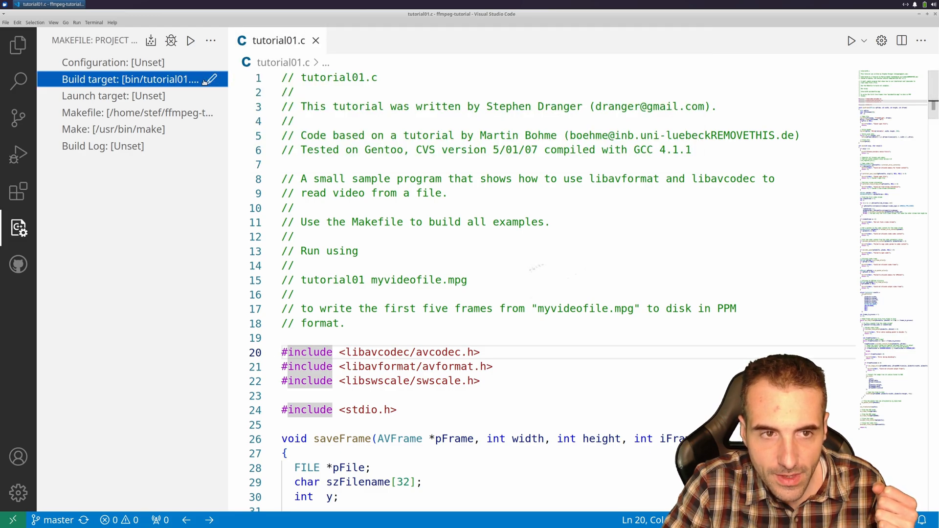
Set the tutorial01.out executable as the launch target
left_click(212, 96)
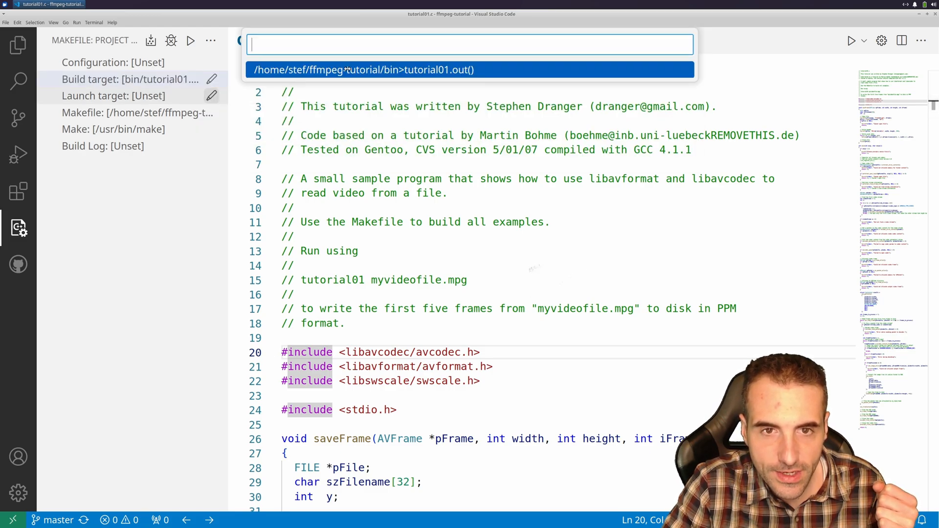
left_click(409, 71)
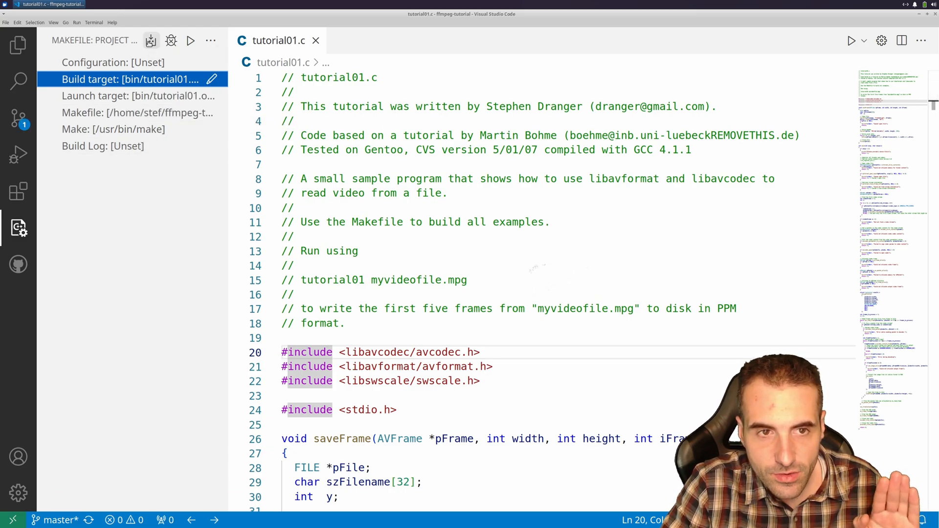
Build bin/tutorial01.out with Makefile Tools and dismiss the finished build terminal
left_click(150, 40)
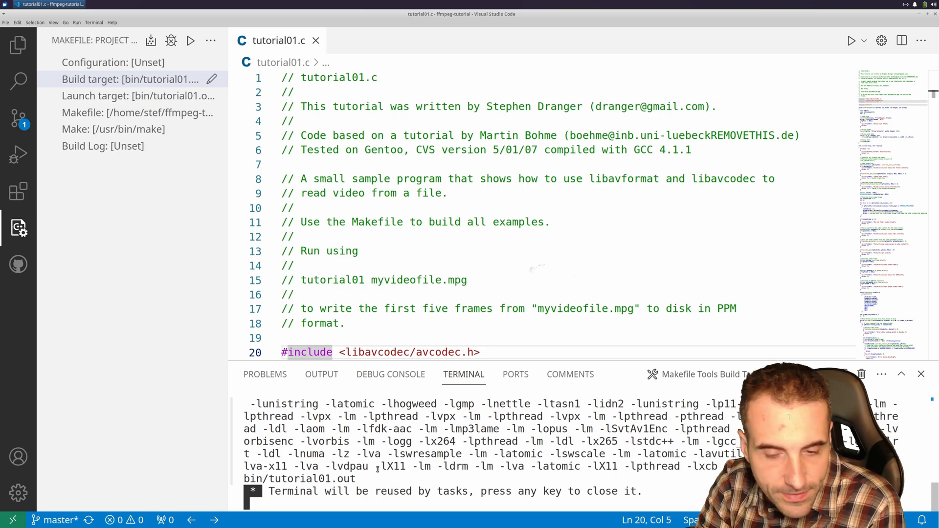
key("Return")
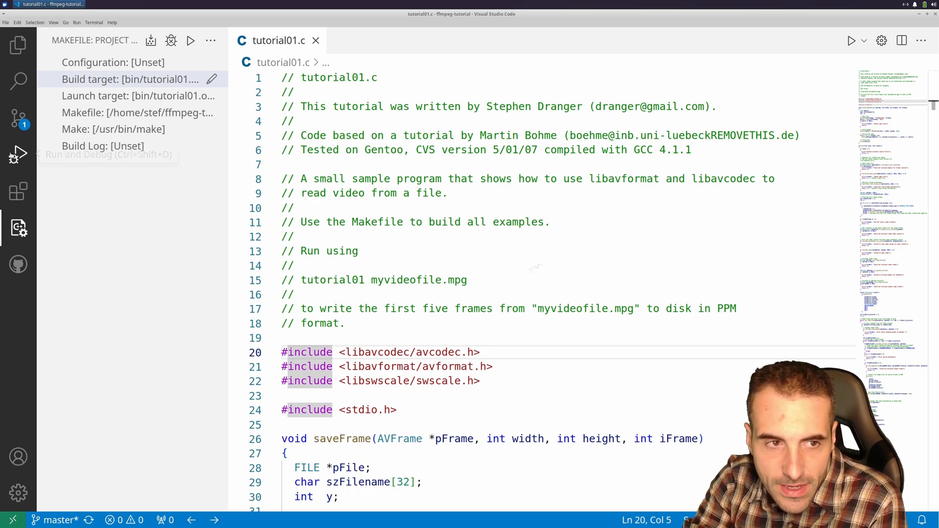
Run tutorial01 under the (gdb) Launch configuration to completion, then return to Explorer
left_click(19, 154)
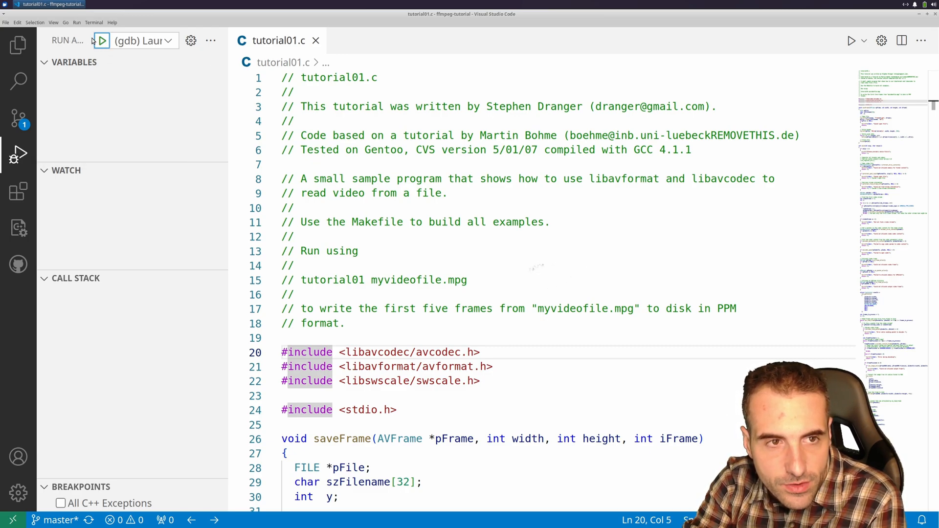
left_click(177, 42)
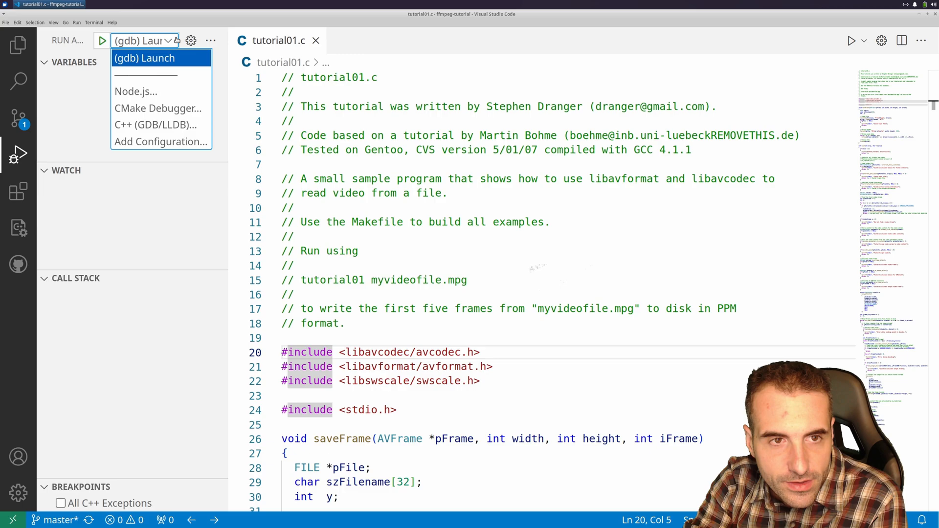
left_click(143, 59)
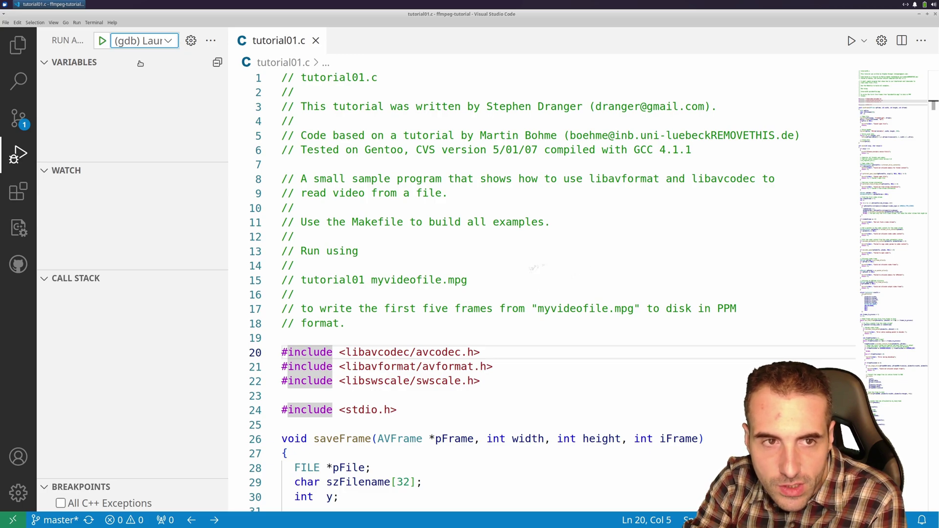
left_click(102, 41)
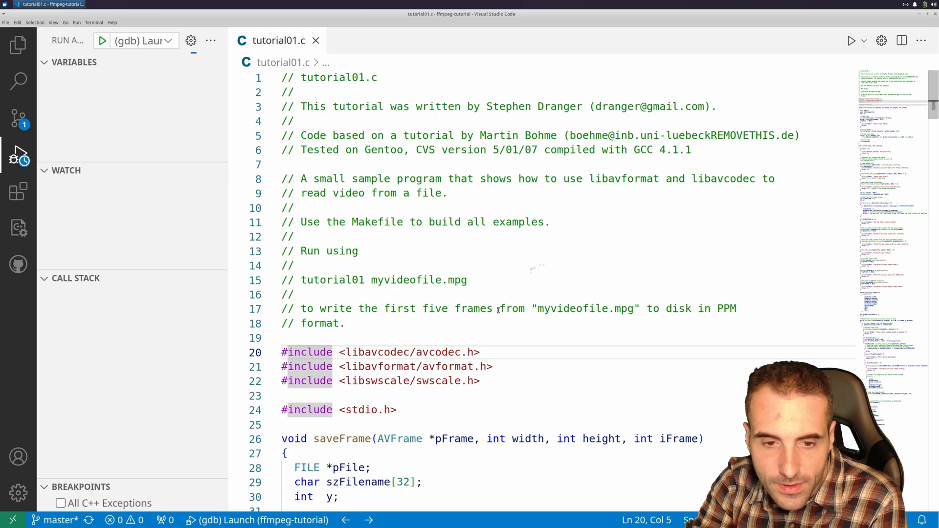
scroll(455, 257, "down", 4)
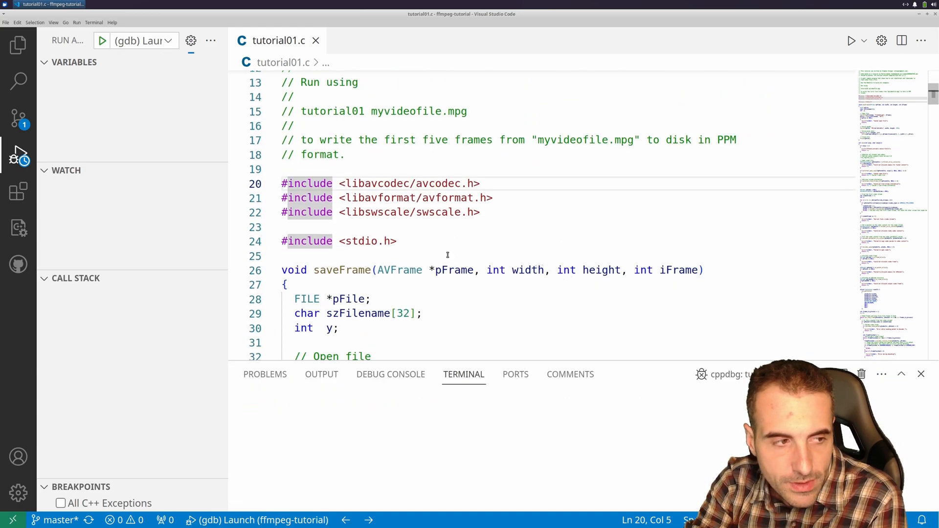
scroll(447, 254, "down", 1)
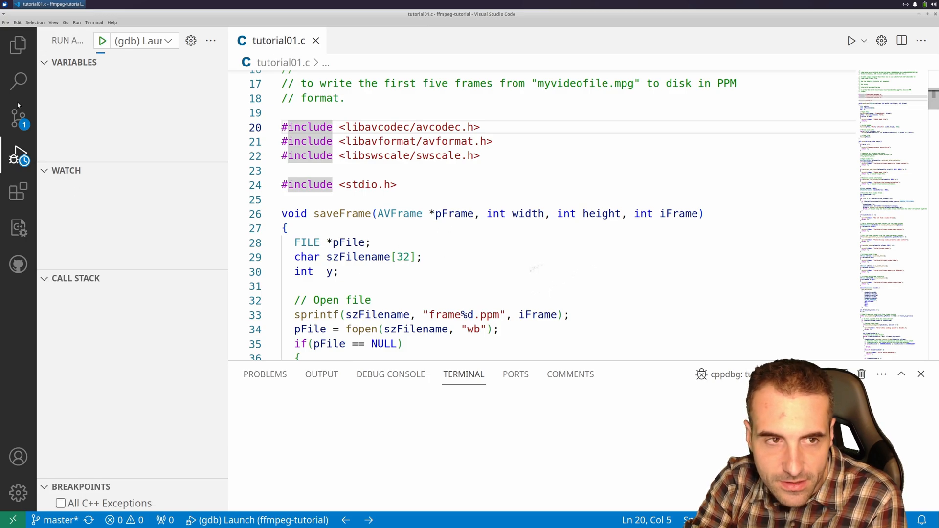
left_click(18, 45)
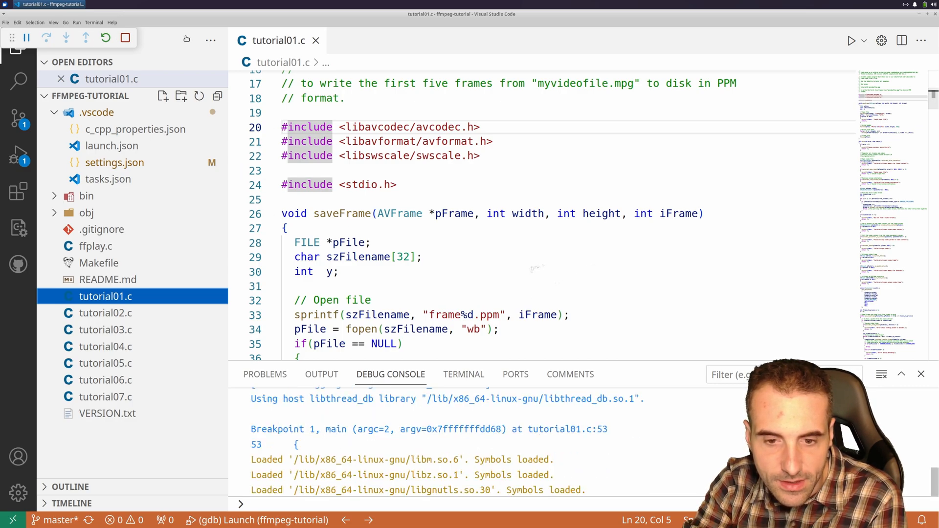
mouse_move(13, 39)
left_mouse_down()
mouse_move(462, 39)
mouse_move(437, 38)
left_mouse_up()
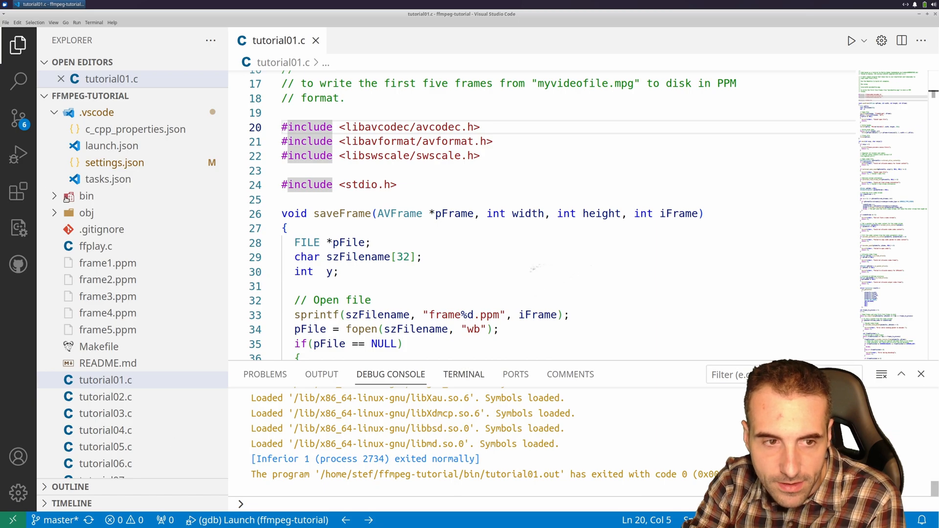
Preview the generated frame .ppm files in the editor, then close the preview
left_click(108, 264)
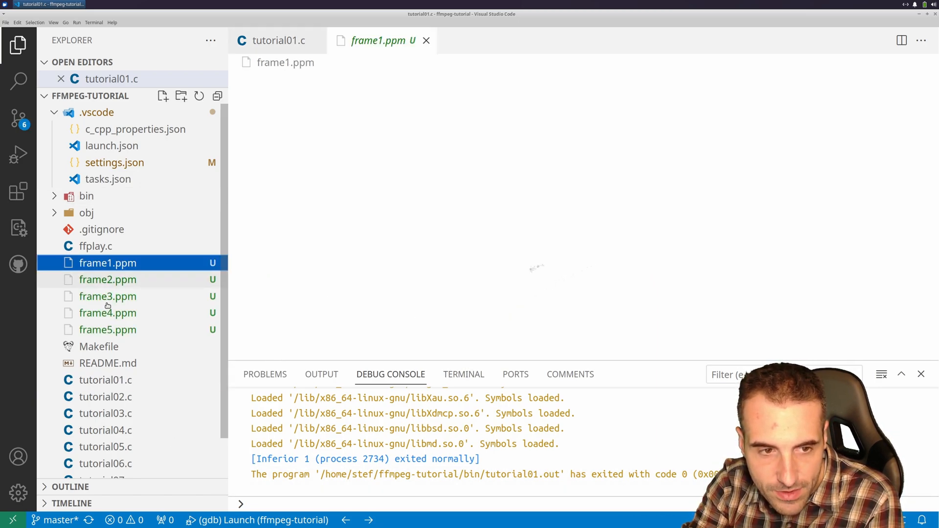
left_click(108, 302)
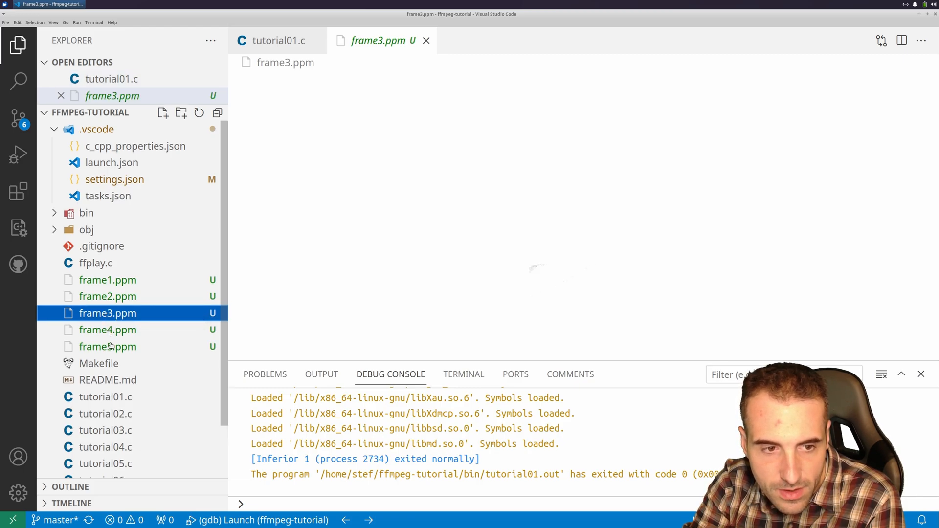
key("Down")
key("Down")
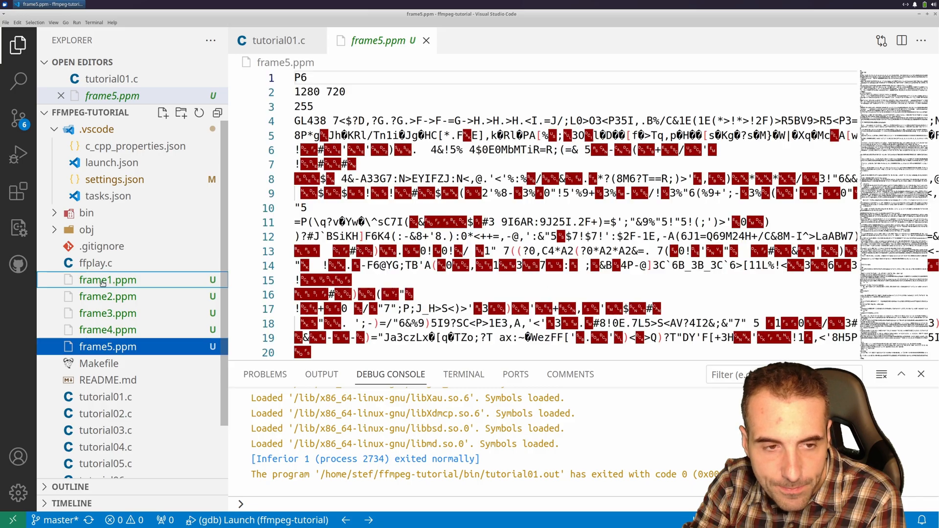
right_click(102, 282)
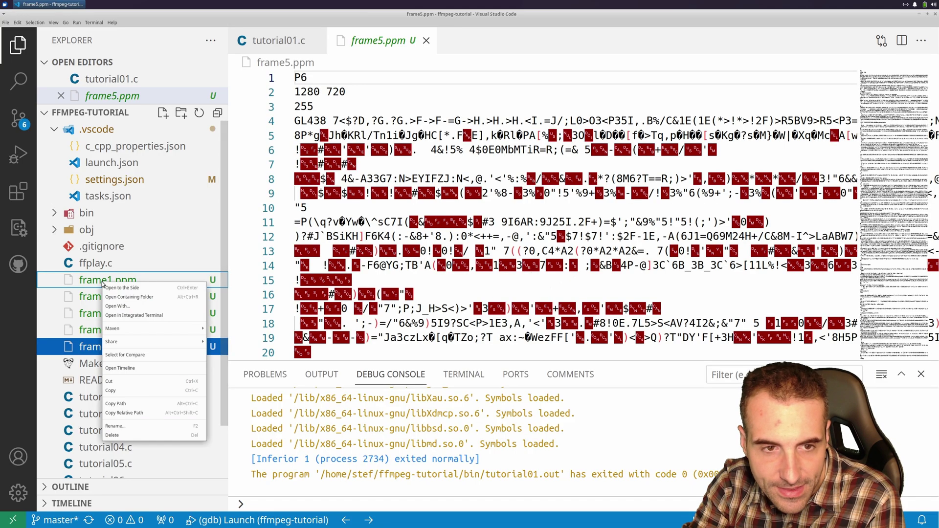
left_click(425, 45)
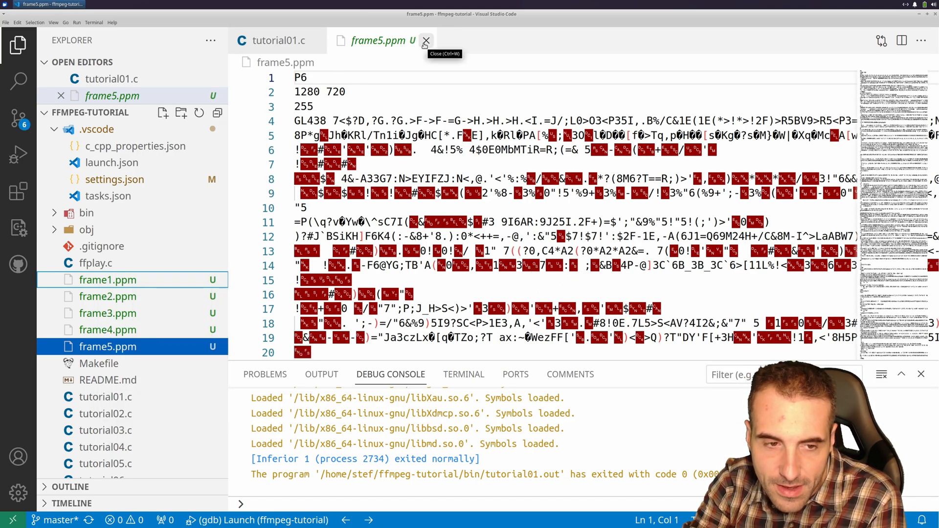
key("ctrl+w")
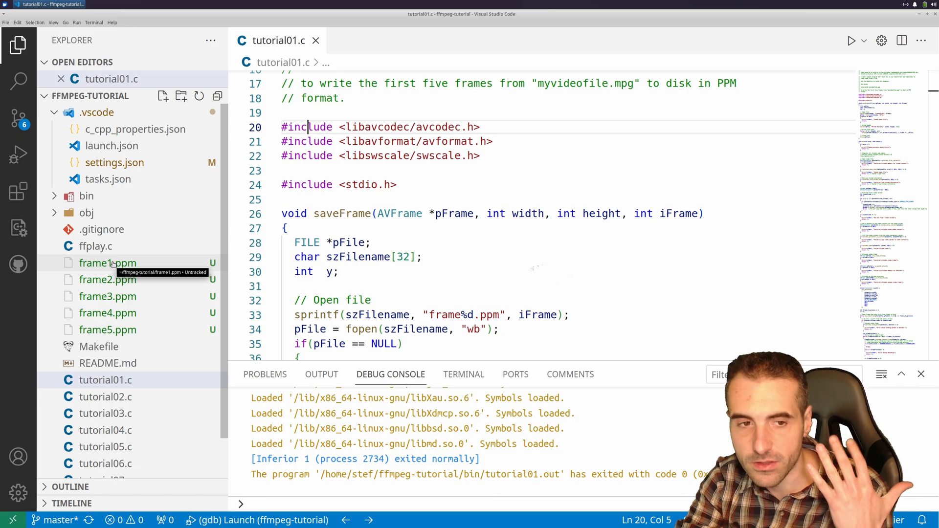
Show frame1.ppm in its containing folder via the file manager
right_click(112, 266)
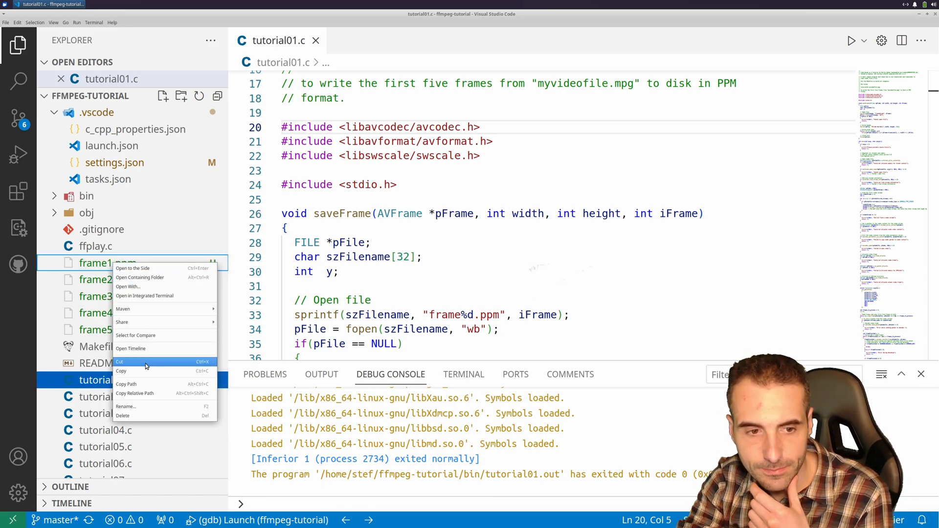
left_click(131, 278)
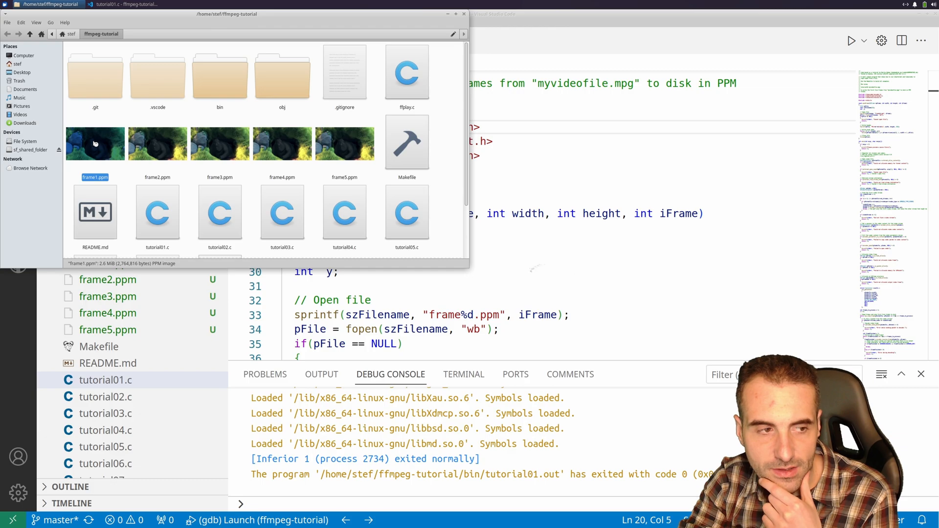
Load frame1 through frame5 PPM files from the project folder into GIMP as images
double_click(95, 144)
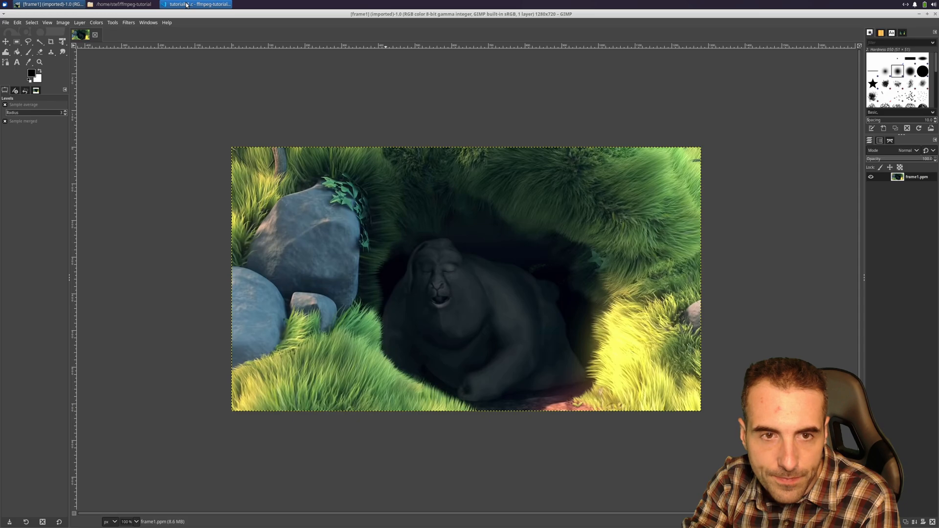
left_click(121, 4)
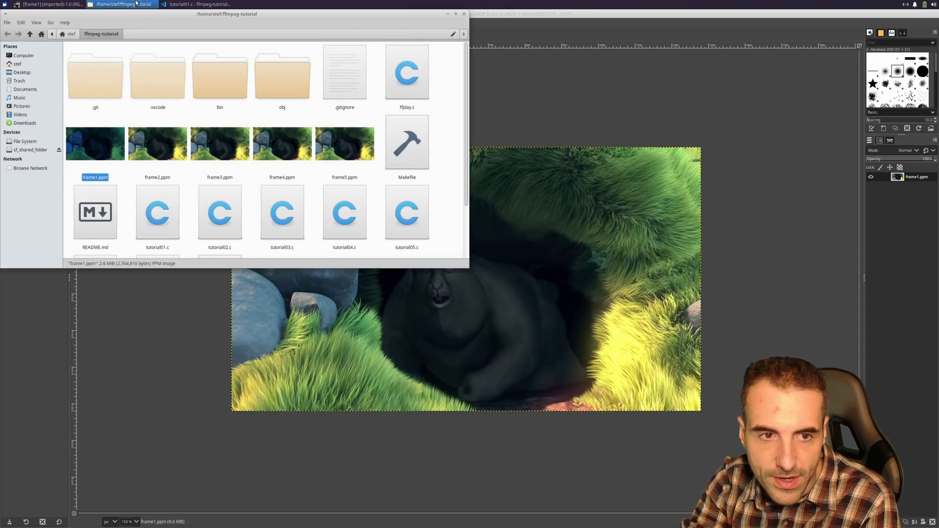
left_click(163, 145)
left_click(220, 143)
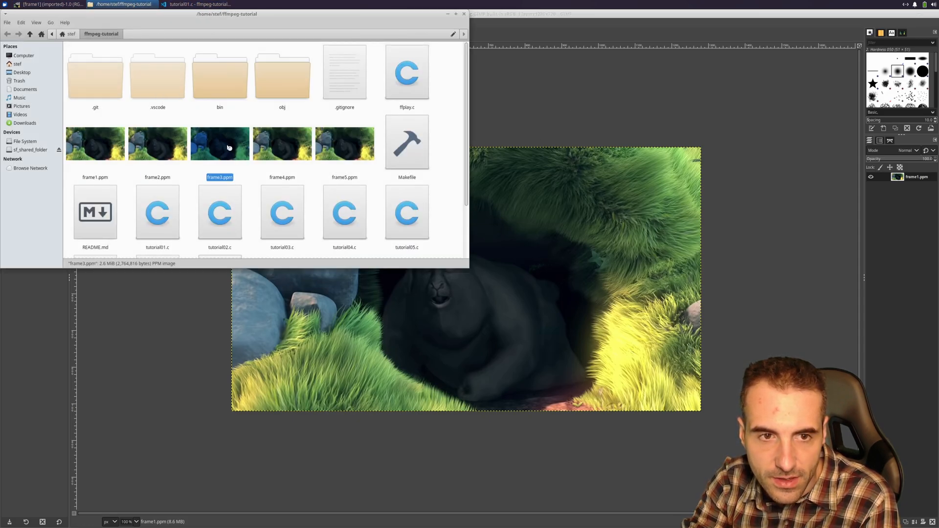
left_click(123, 5)
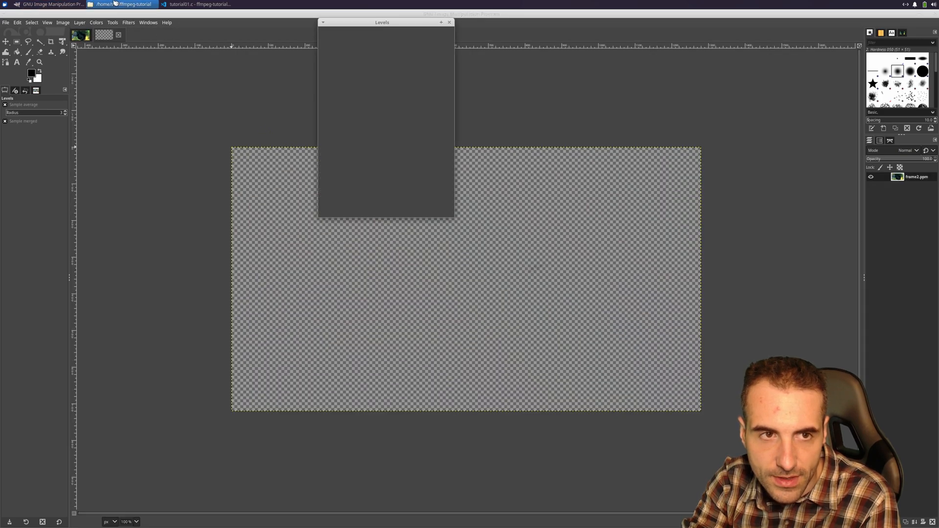
left_click_drag(282, 143, 353, 144)
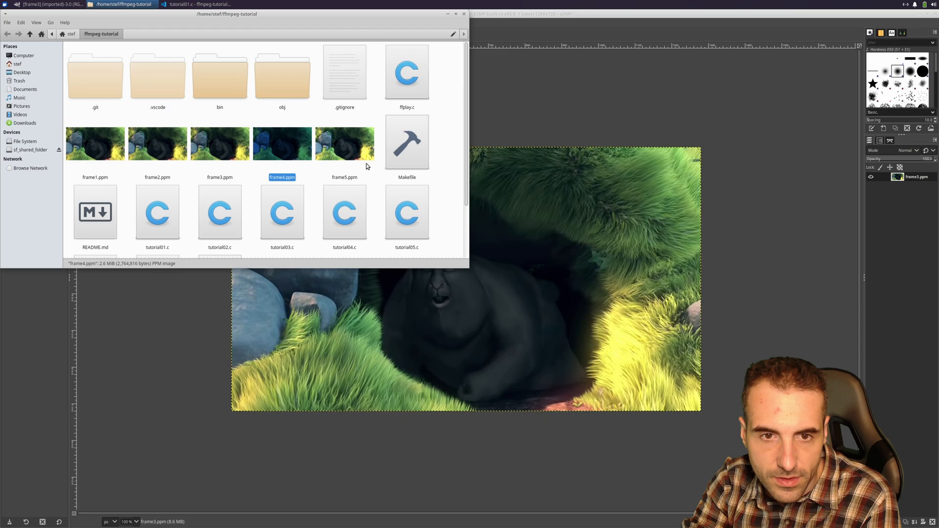
left_click(366, 158)
left_click_drag(368, 167, 235, 73)
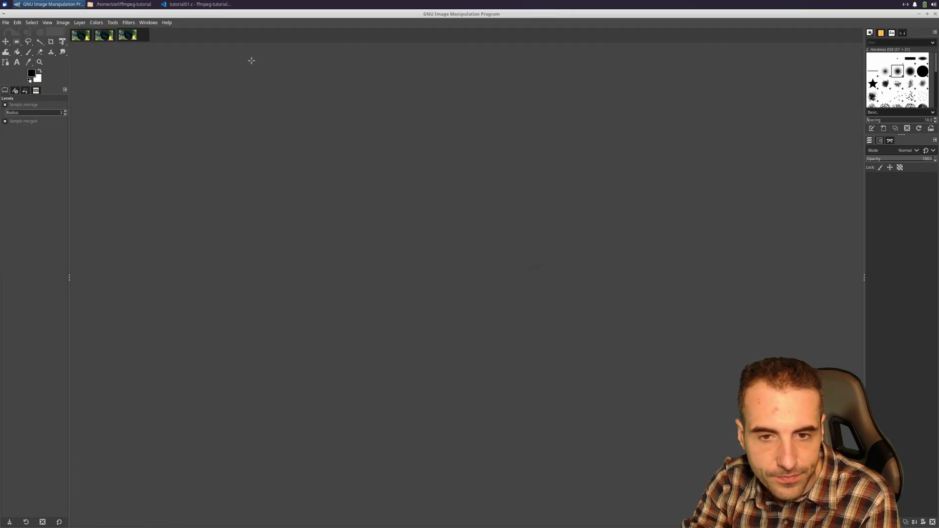
Look through the opened frame images in GIMP, ending on frame5
left_click(84, 35)
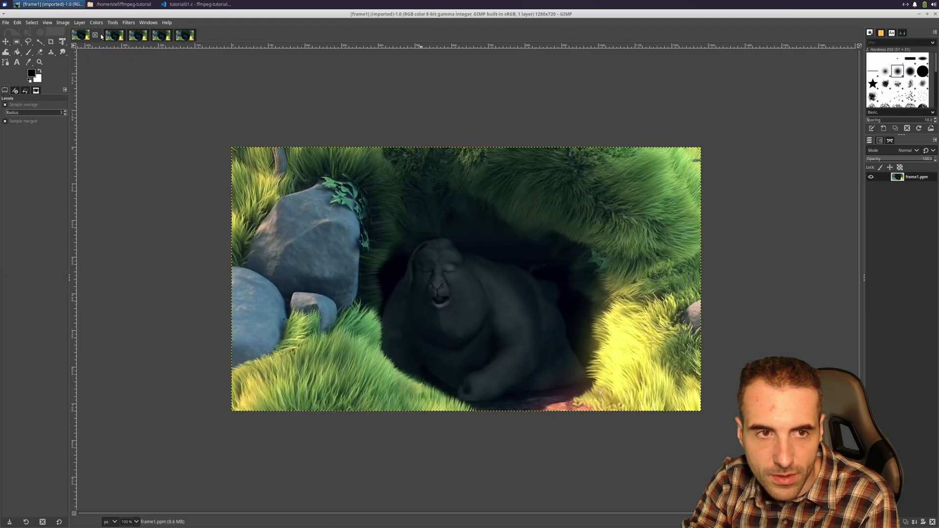
left_click(110, 35)
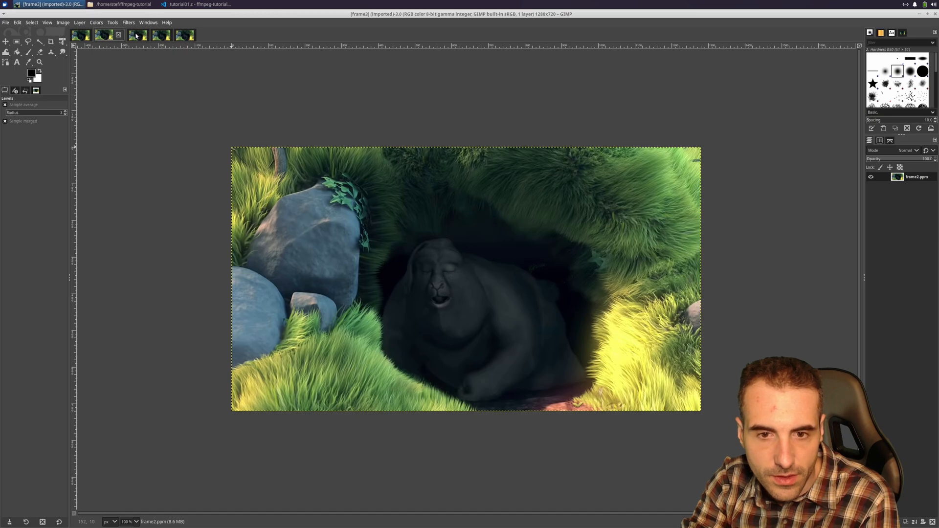
left_click(137, 35)
left_click(184, 37)
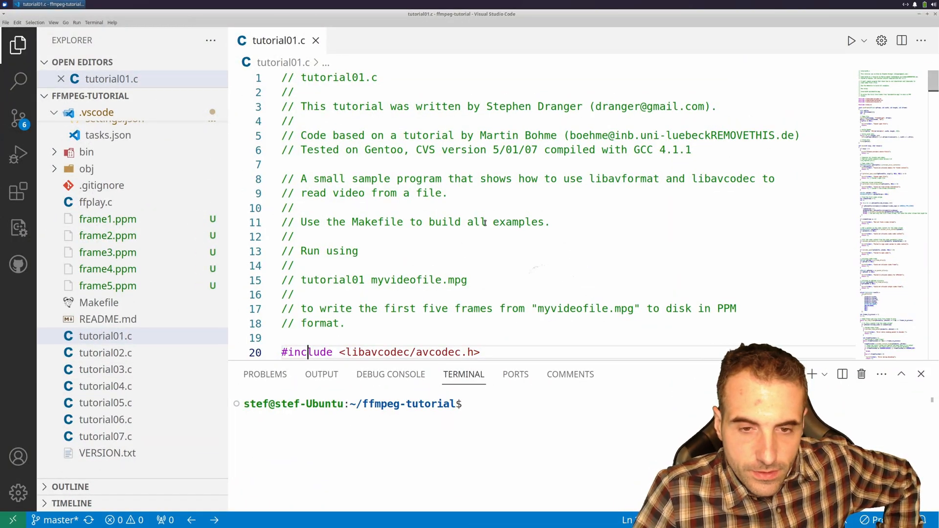
scroll(473, 228, "down", 2)
scroll(411, 232, "down", 1)
scroll(351, 230, "down", 1)
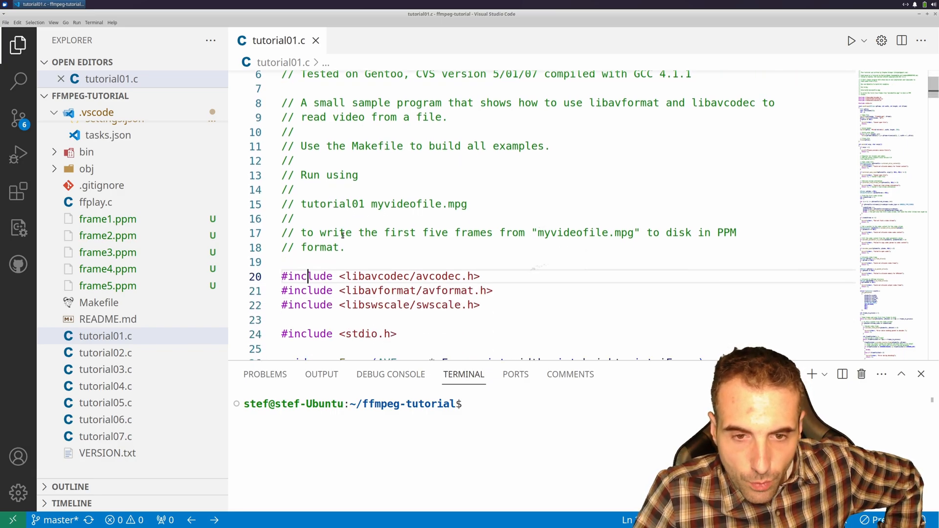
scroll(343, 237, "down", 1)
scroll(342, 237, "down", 1)
scroll(330, 188, "down", 1)
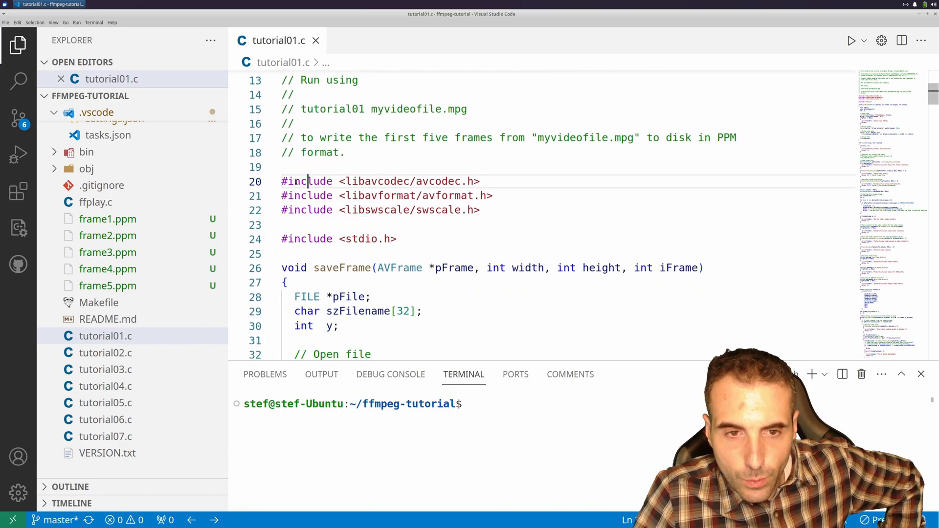
left_click(308, 182)
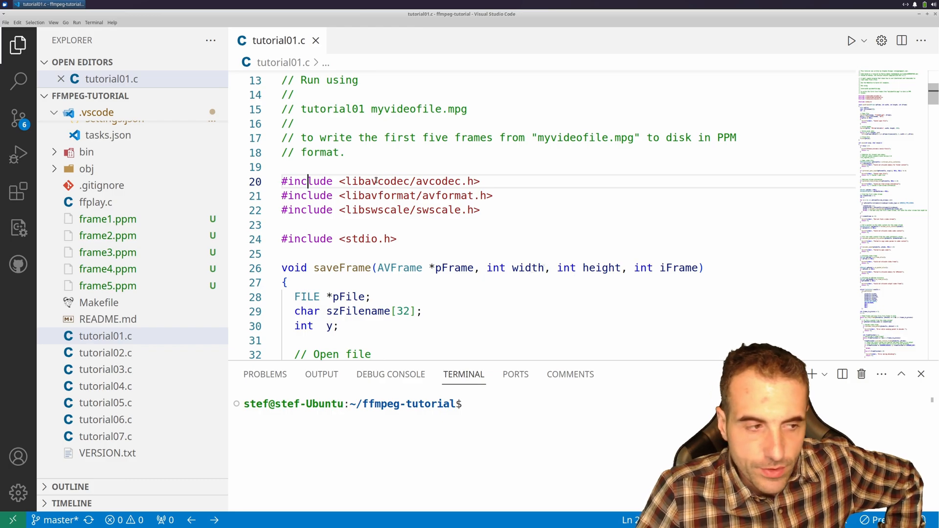
left_click_drag(417, 181, 474, 181)
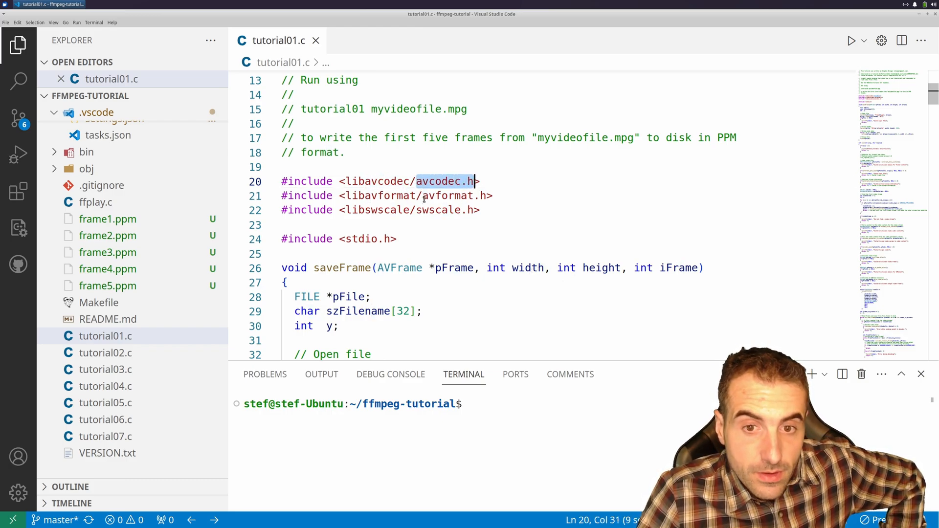
left_click_drag(423, 195, 490, 196)
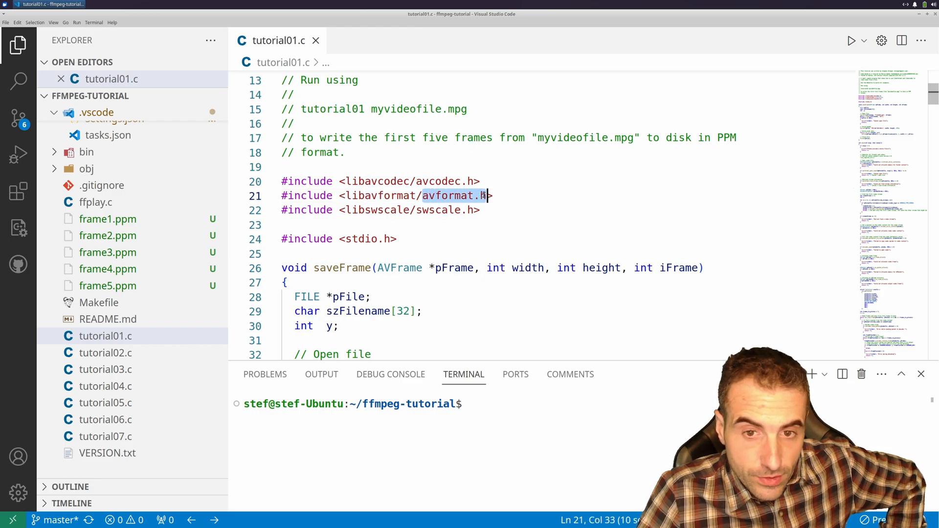
left_click_drag(416, 210, 474, 210)
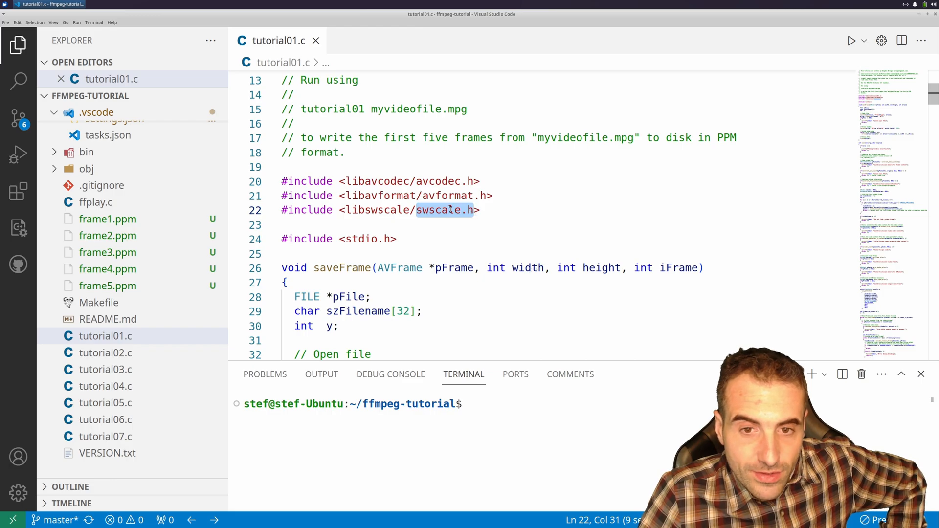
left_click(449, 210)
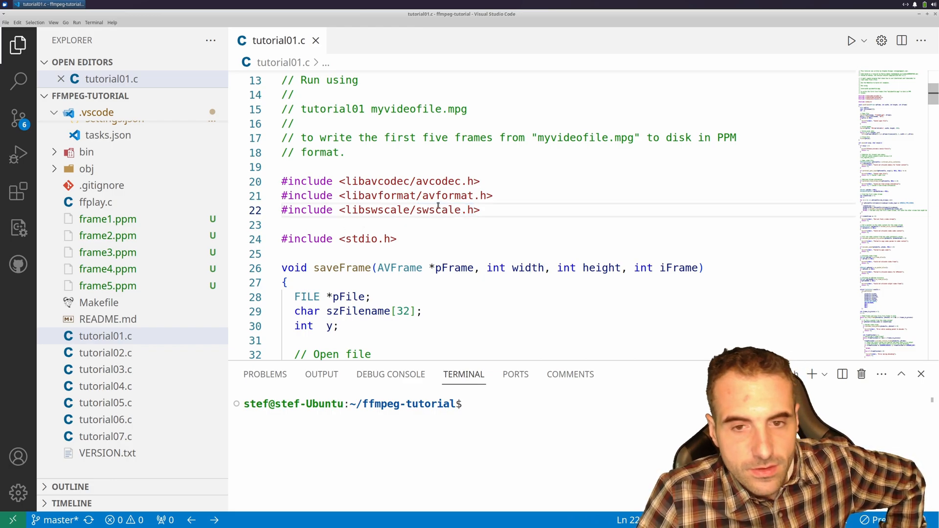
left_click_drag(416, 210, 474, 210)
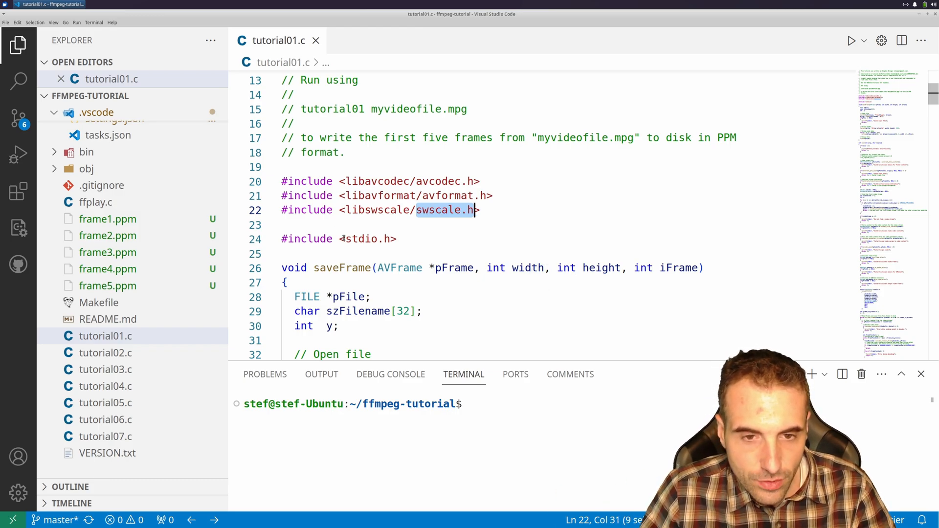
left_click_drag(346, 238, 392, 239)
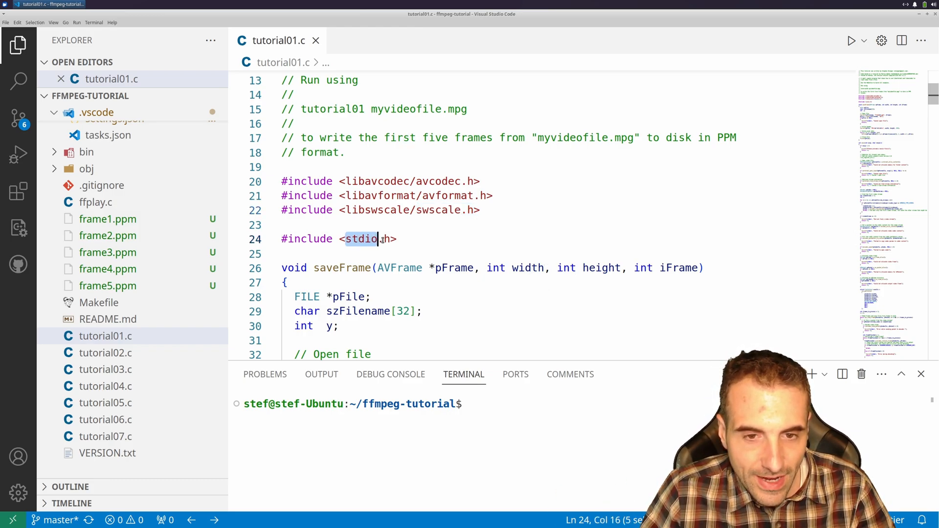
left_click(400, 239)
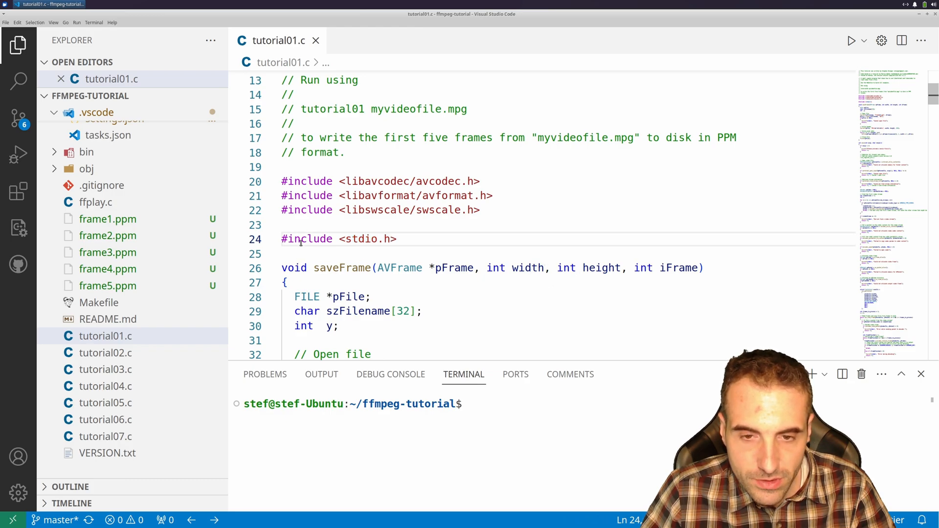
scroll(309, 238, "down", 1)
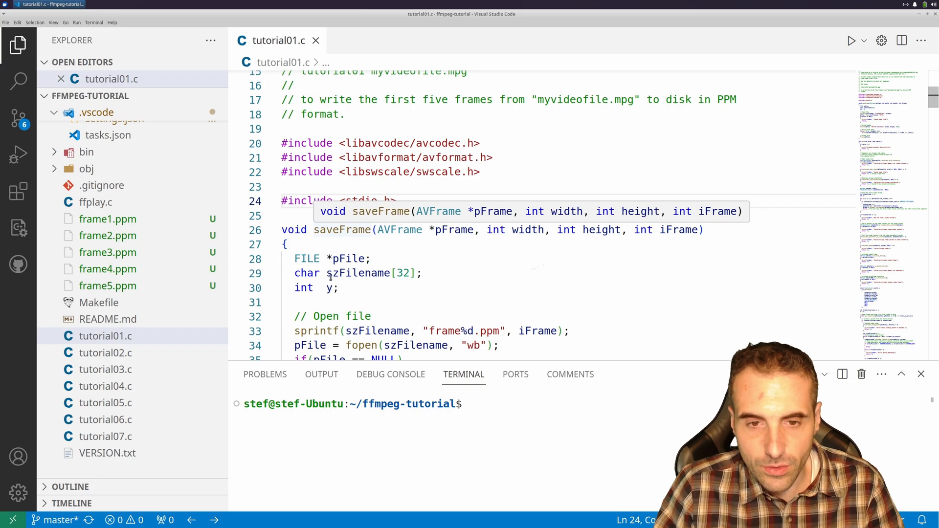
left_click(305, 248)
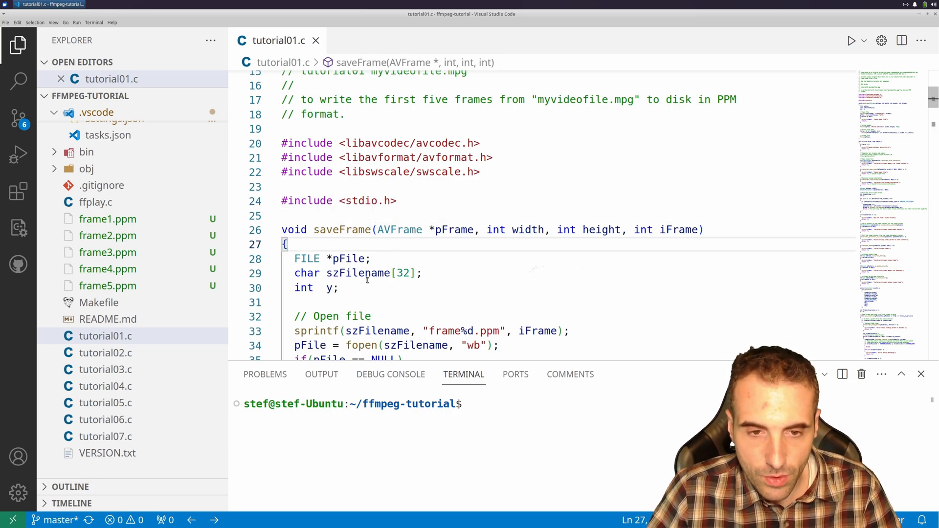
scroll(366, 279, "down", 1)
mouse_move(358, 221)
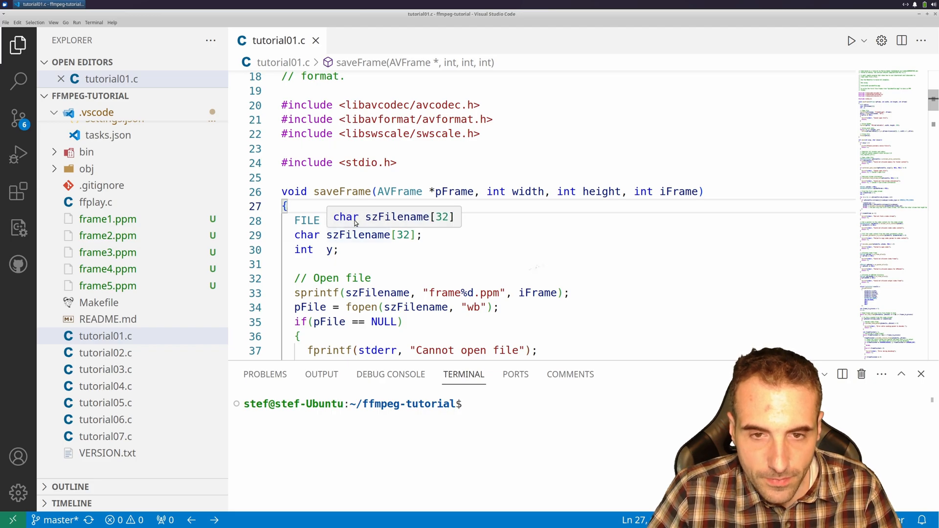
scroll(388, 226, "down", 2)
left_click_drag(282, 102, 360, 117)
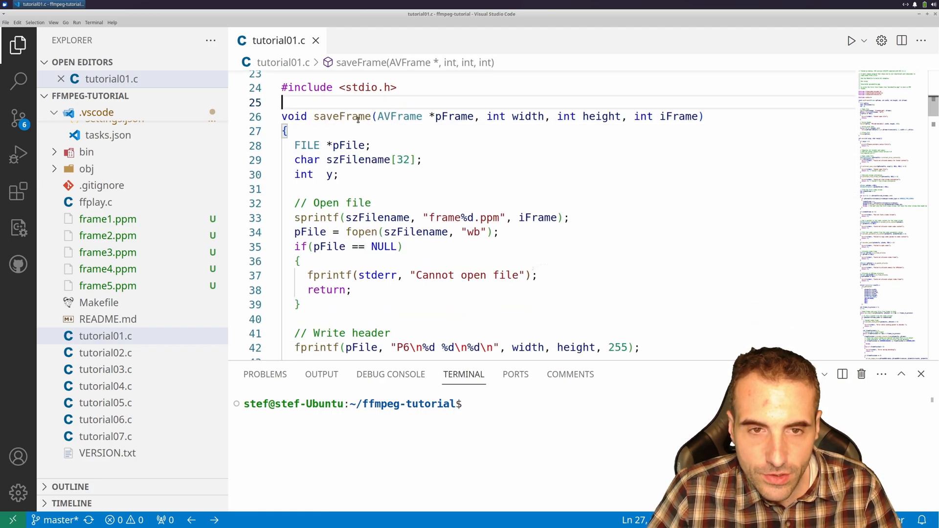
key("shift+Down")
key("shift+Down")
key("shift+Down")
key("shift+Down")
key("shift+Down")
key("shift+Down")
key("shift+Down")
key("shift+Down")
key("shift+Down")
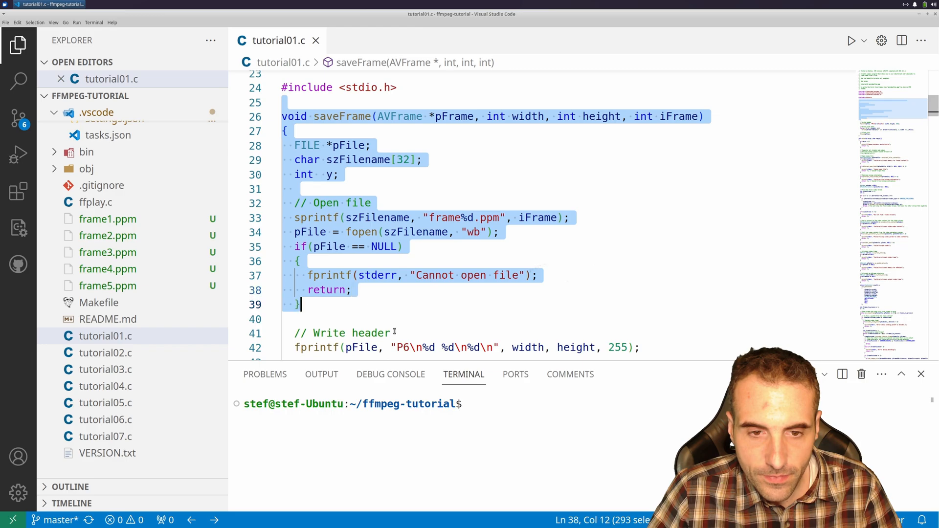
key("shift+Down")
key("shift+Down")
key("shift+Down")
left_click(373, 116)
scroll(412, 206, "down", 3)
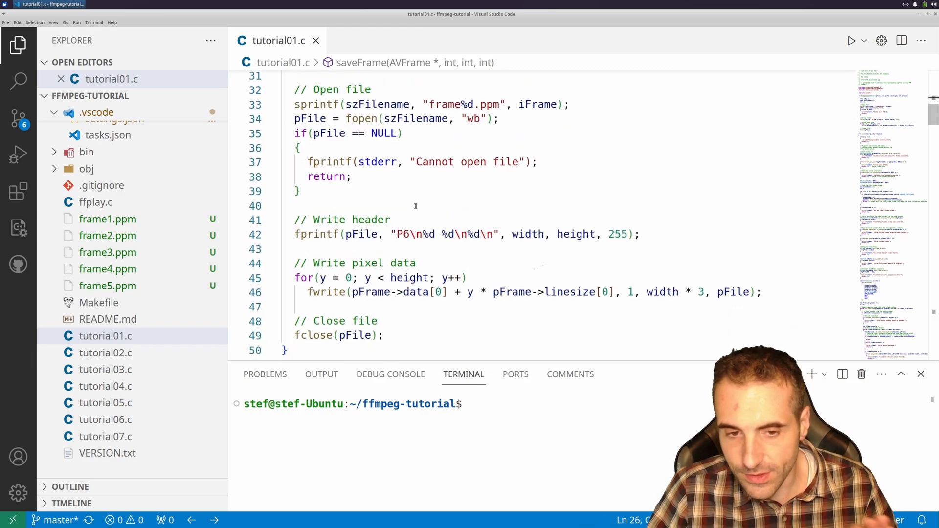
scroll(414, 212, "down", 2)
scroll(414, 212, "down", 2)
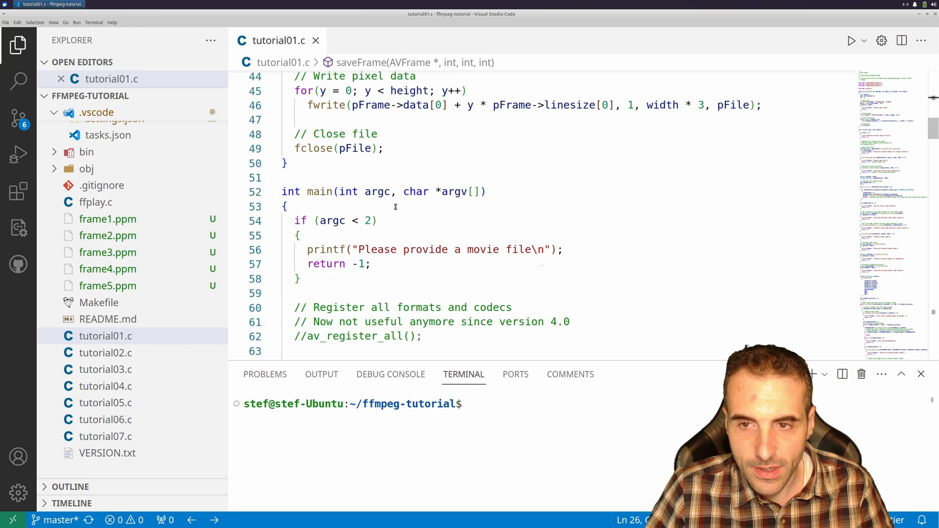
scroll(396, 207, "down", 1)
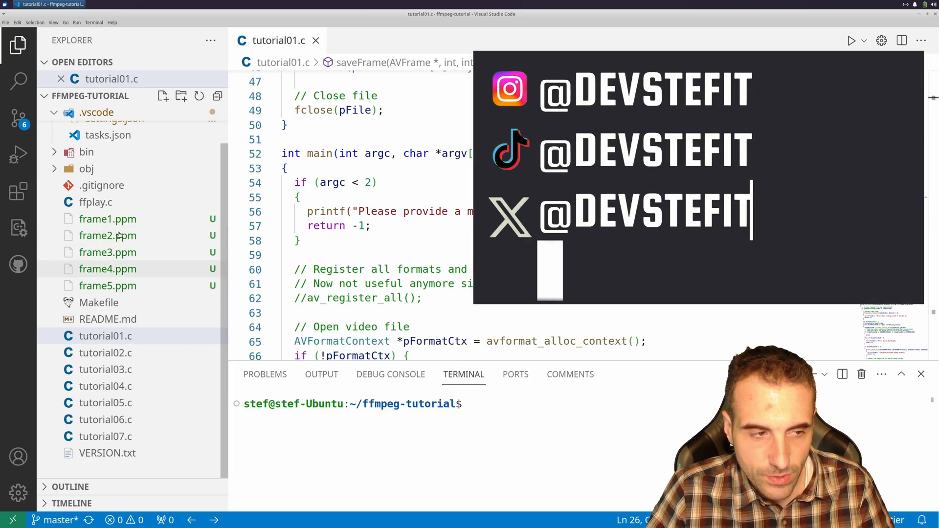
scroll(361, 205, "down", 1)
scroll(358, 174, "down", 1)
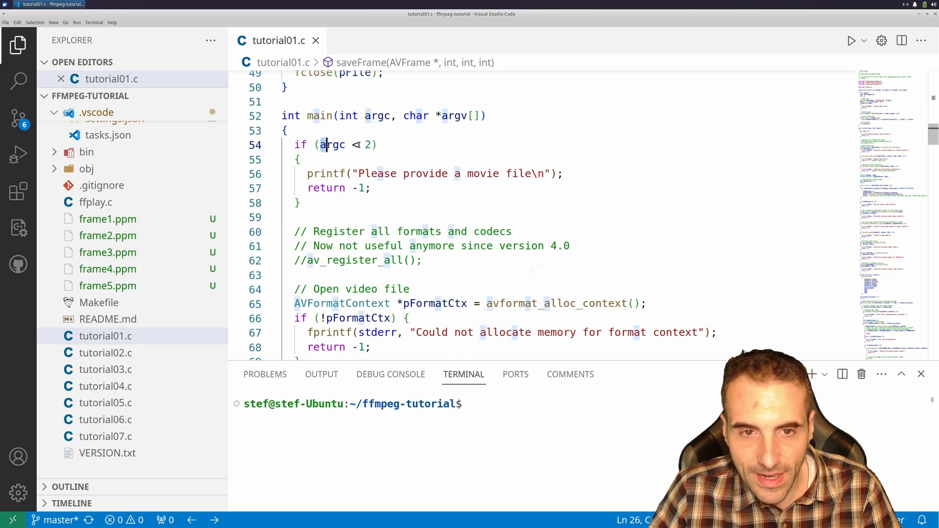
left_click_drag(320, 145, 376, 145)
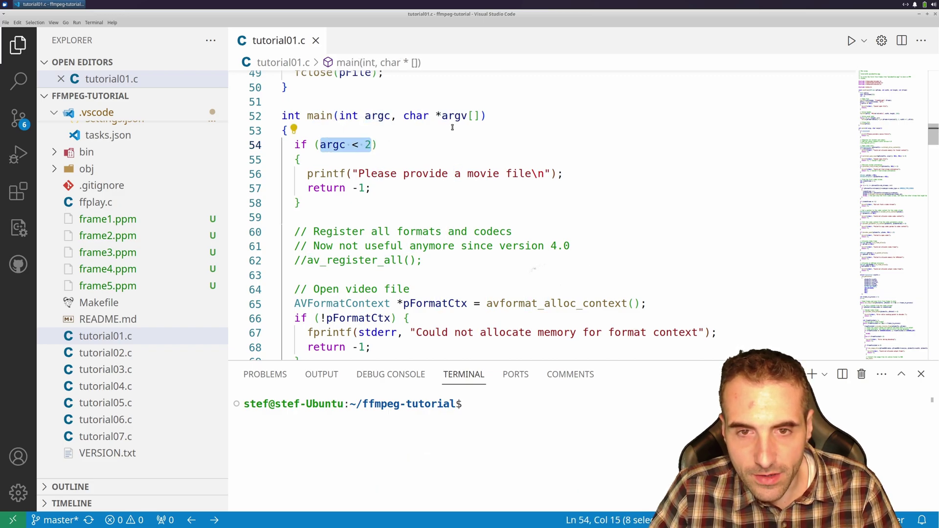
left_click(387, 146)
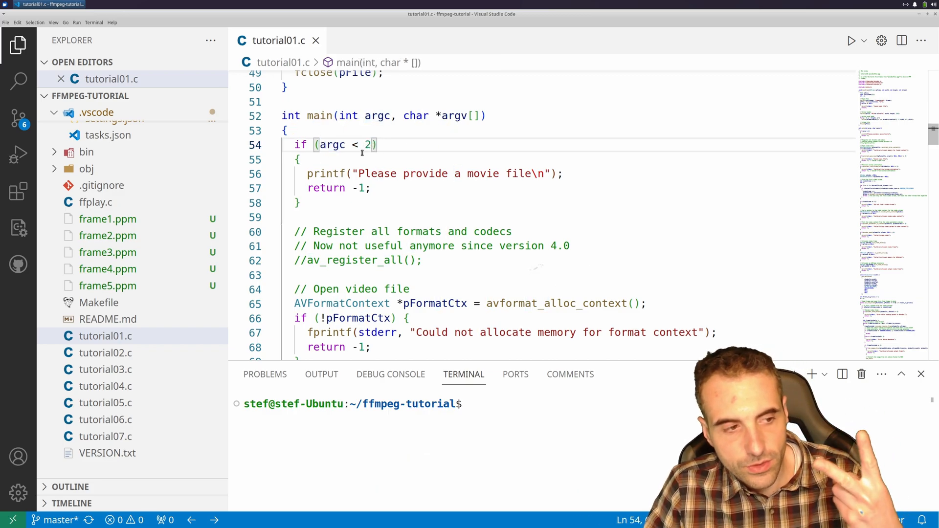
left_click(320, 146)
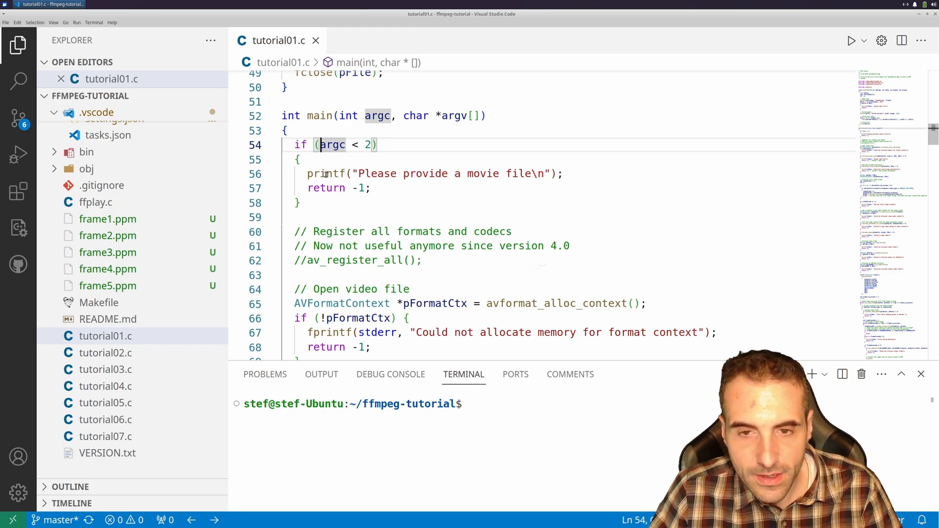
left_click_drag(308, 174, 429, 217)
left_click(430, 218)
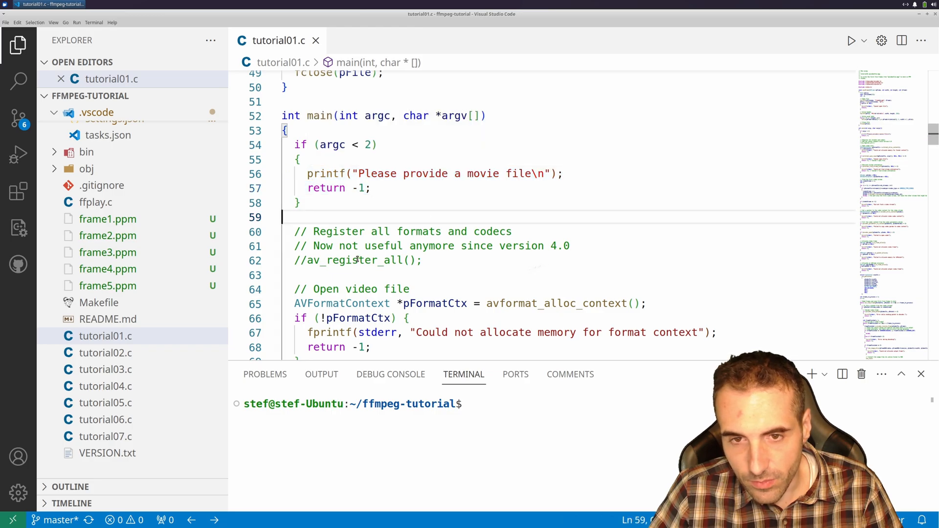
scroll(358, 260, "down", 3)
scroll(354, 260, "down", 2)
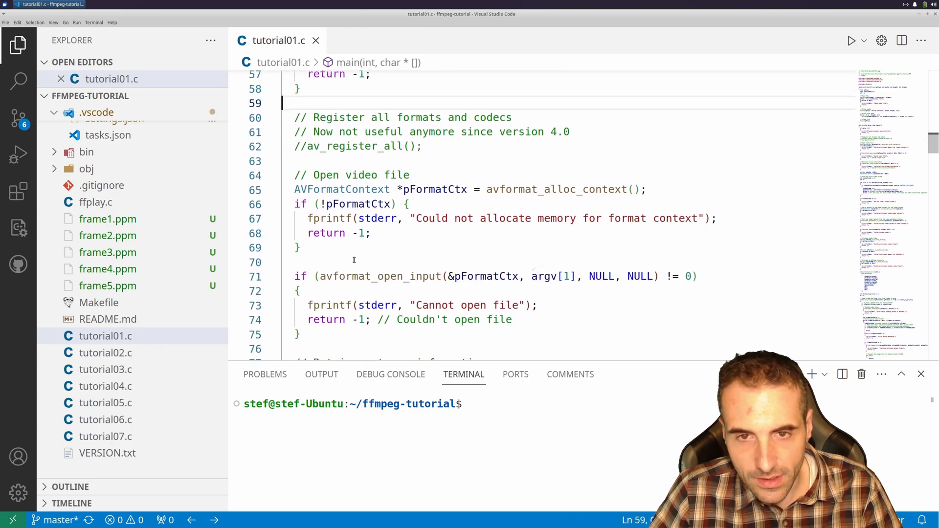
scroll(353, 260, "up", 2)
left_click_drag(293, 155, 430, 187)
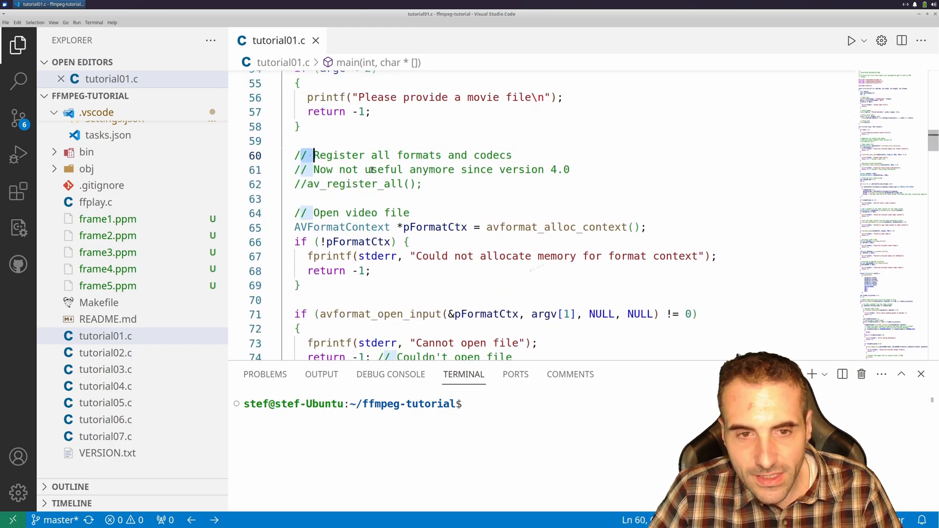
left_click(443, 187)
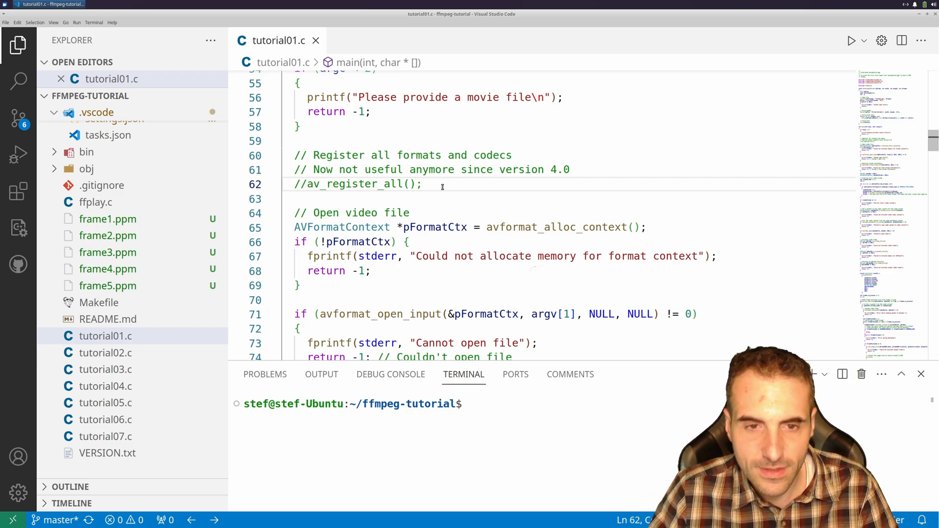
left_click_drag(301, 184, 434, 185)
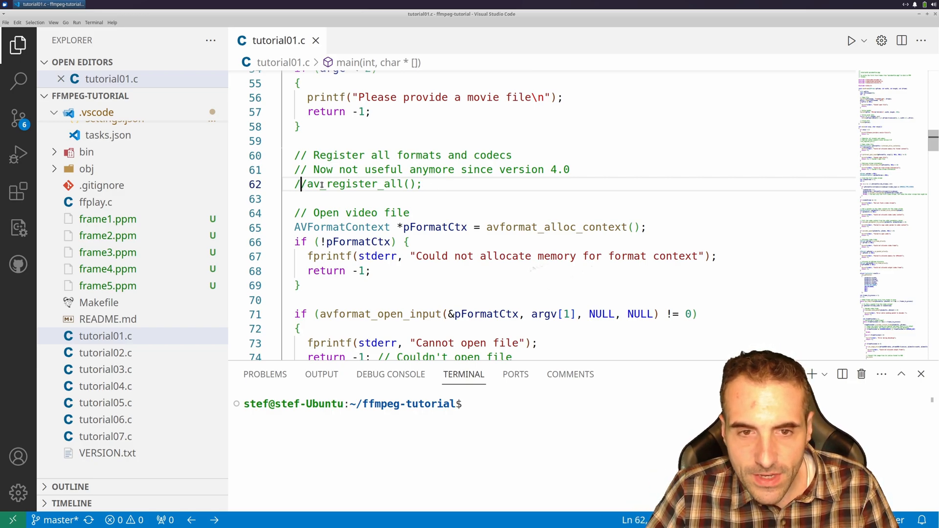
left_click(410, 184)
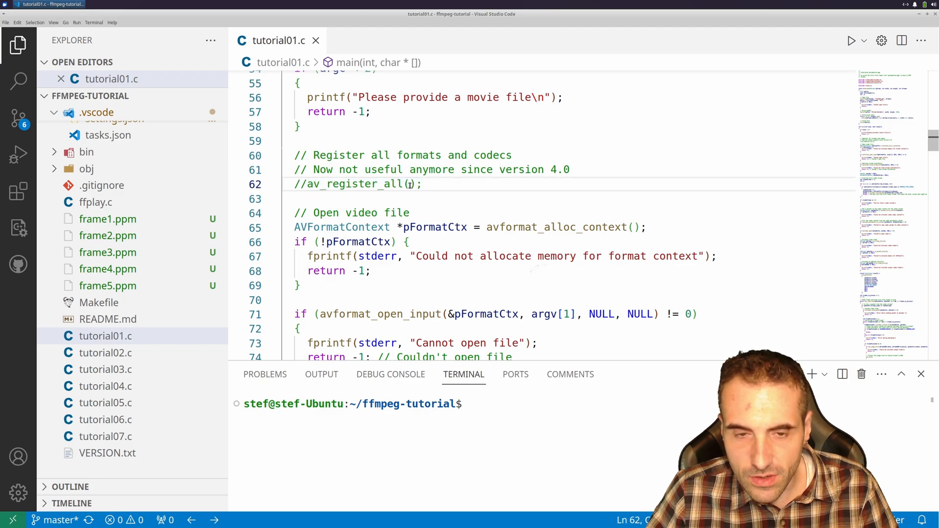
double_click(346, 184)
left_click(456, 188)
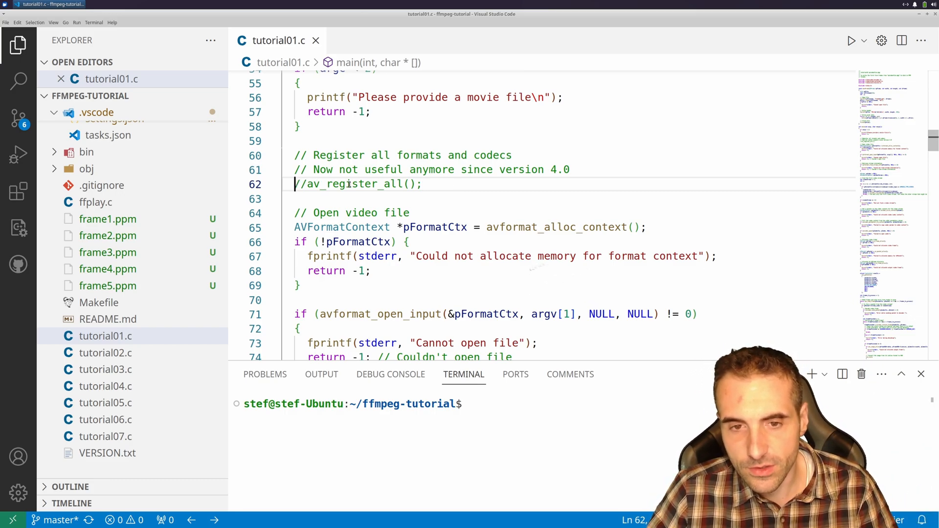
left_click_drag(296, 184, 444, 190)
left_click(444, 190)
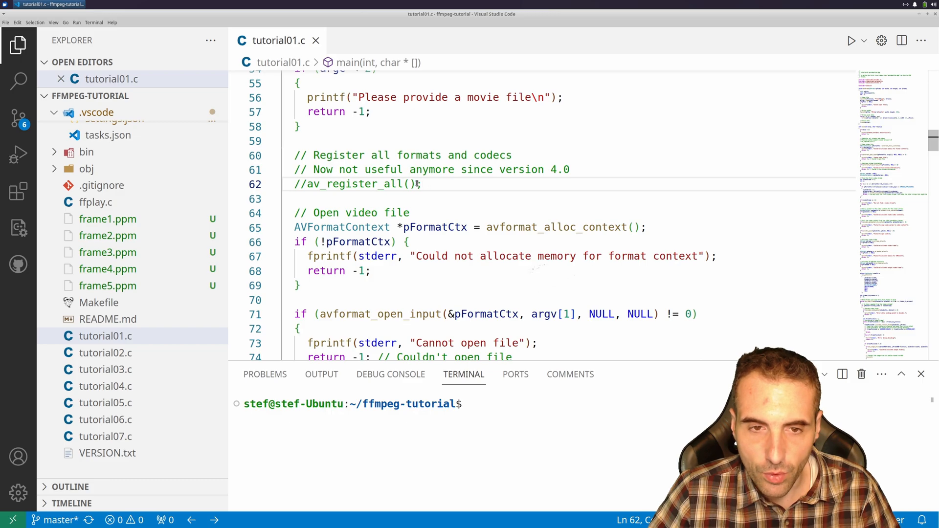
left_click_drag(313, 169, 453, 169)
left_click(440, 199)
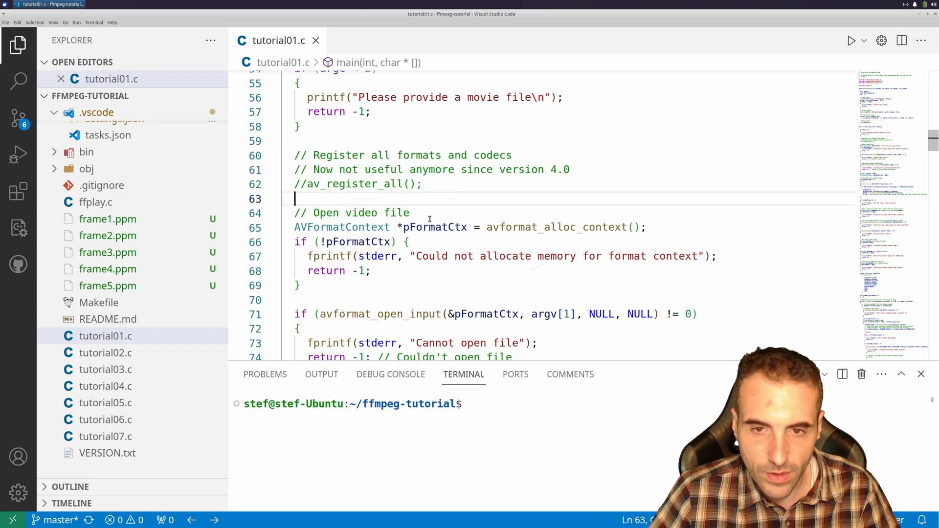
scroll(404, 241, "down", 1)
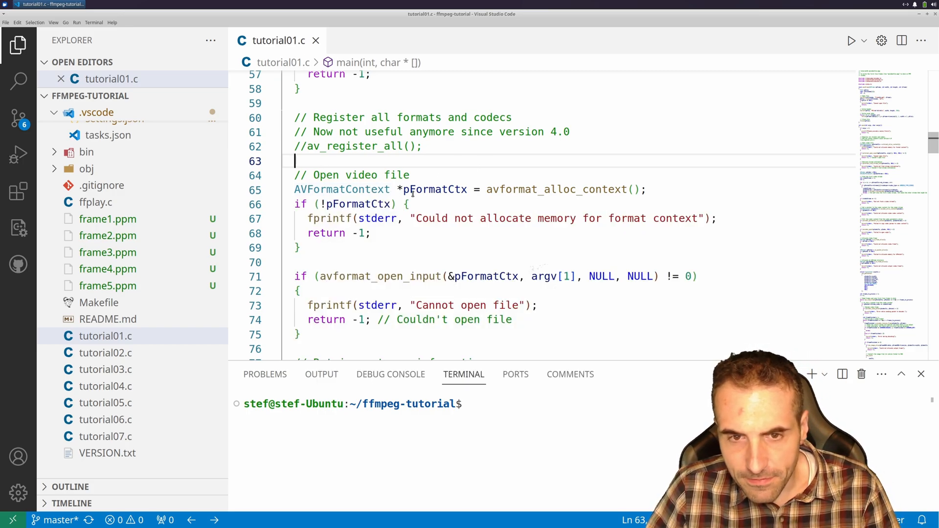
left_click(418, 191)
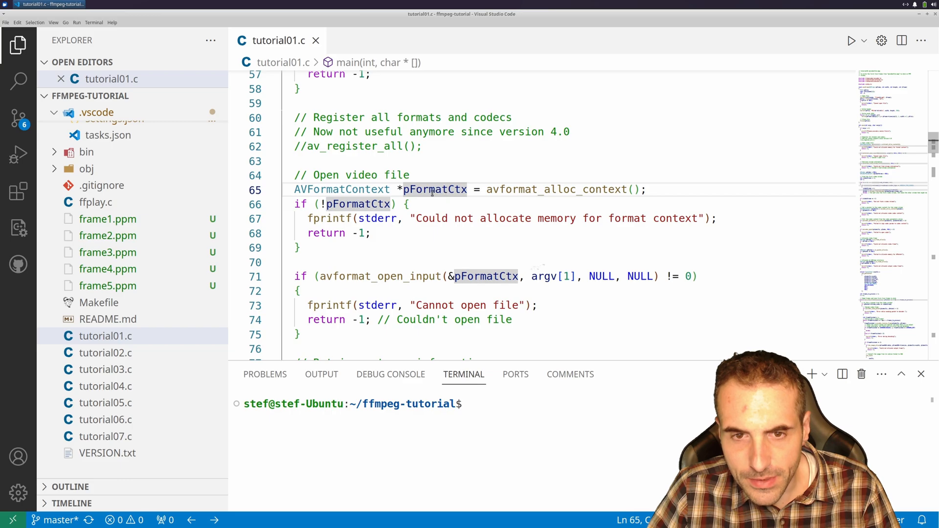
left_click(325, 189)
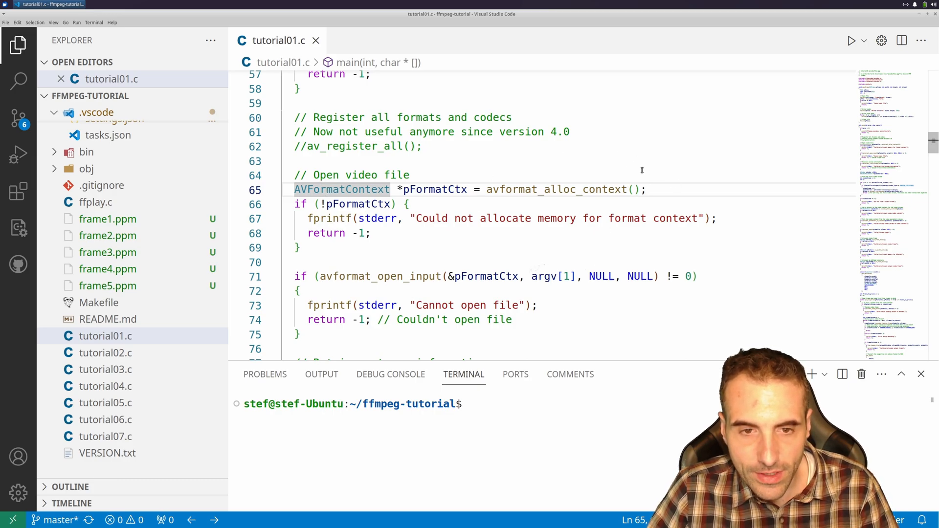
left_click(329, 204)
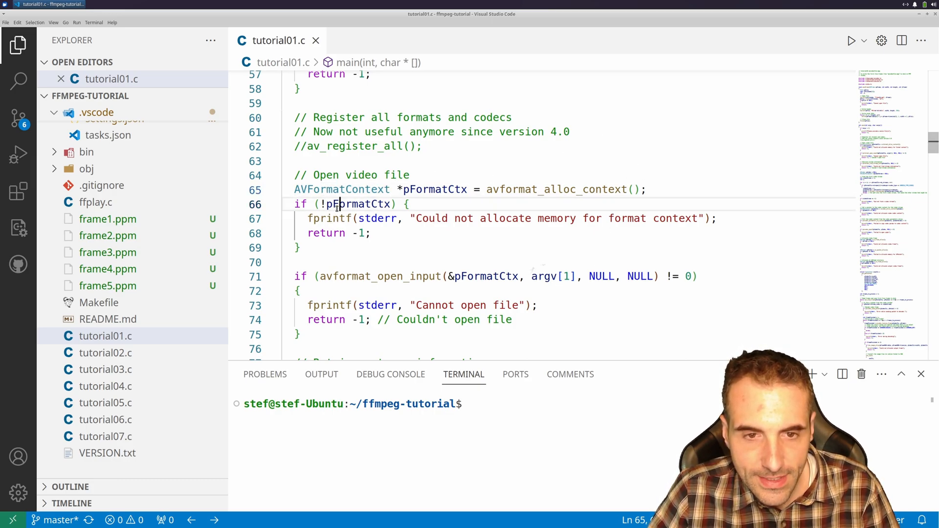
scroll(375, 213, "down", 1)
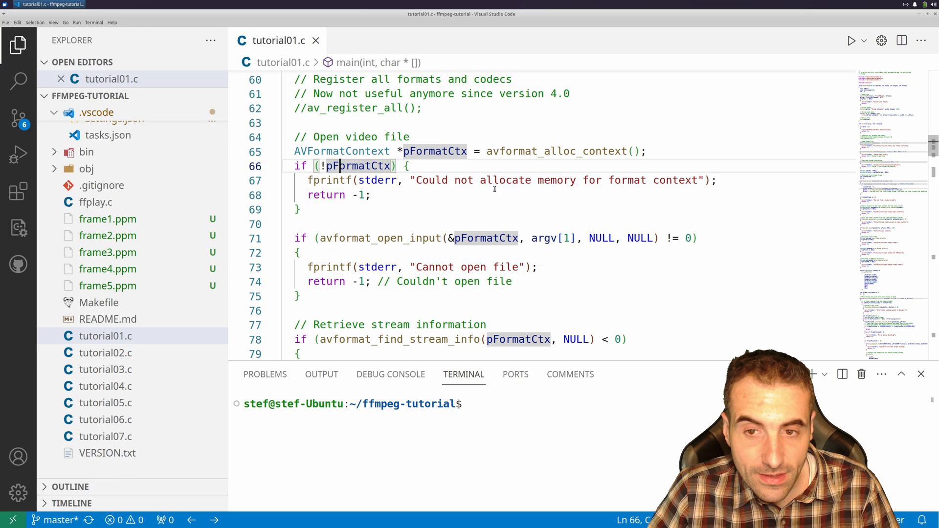
scroll(340, 215, "down", 2)
scroll(375, 146, "up", 1)
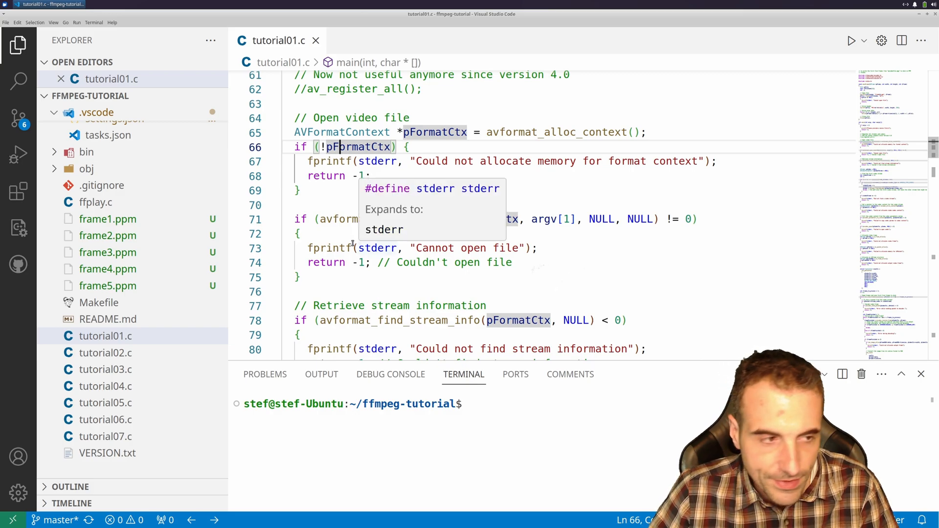
mouse_move(328, 180)
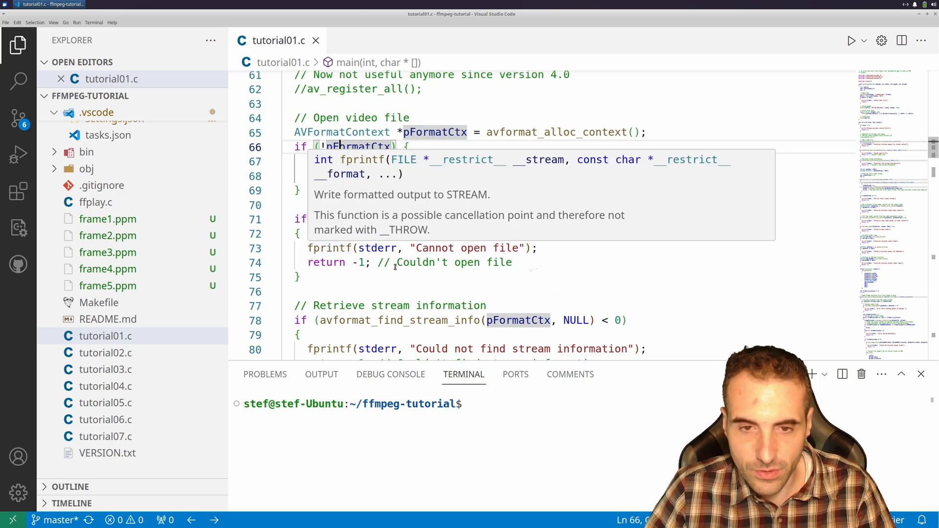
left_click(396, 264)
mouse_move(378, 218)
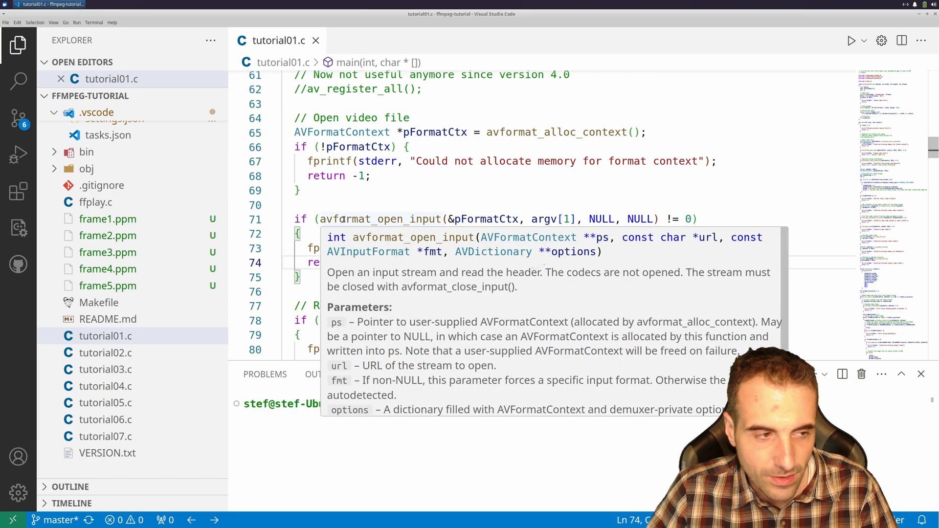
left_click(350, 203)
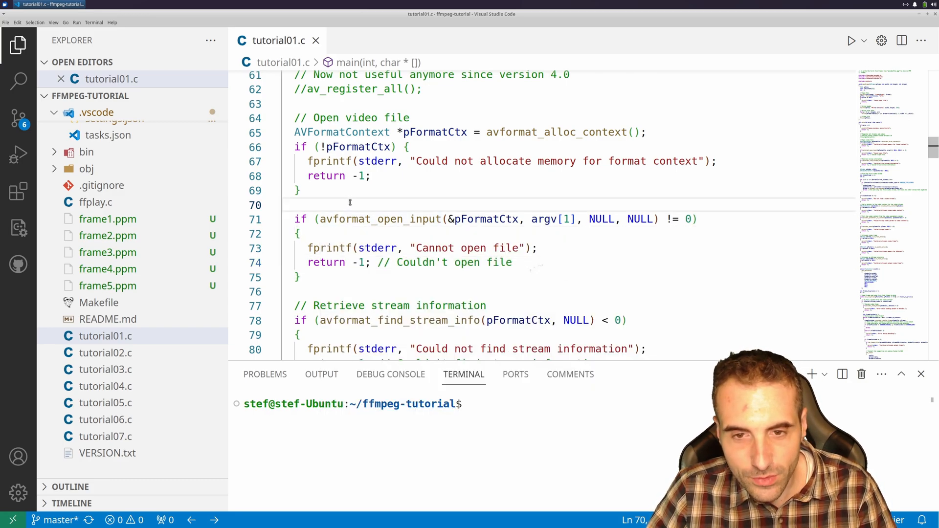
left_click(353, 219)
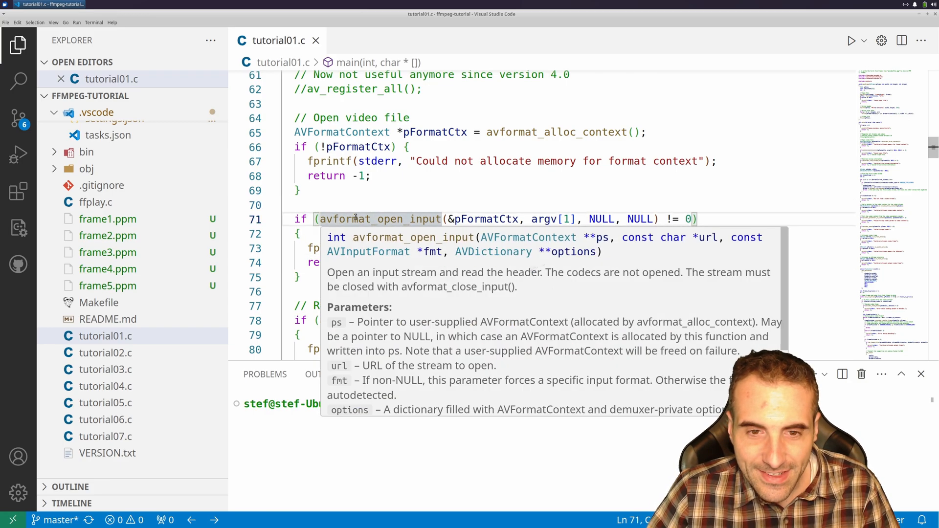
key("Left")
key("Left")
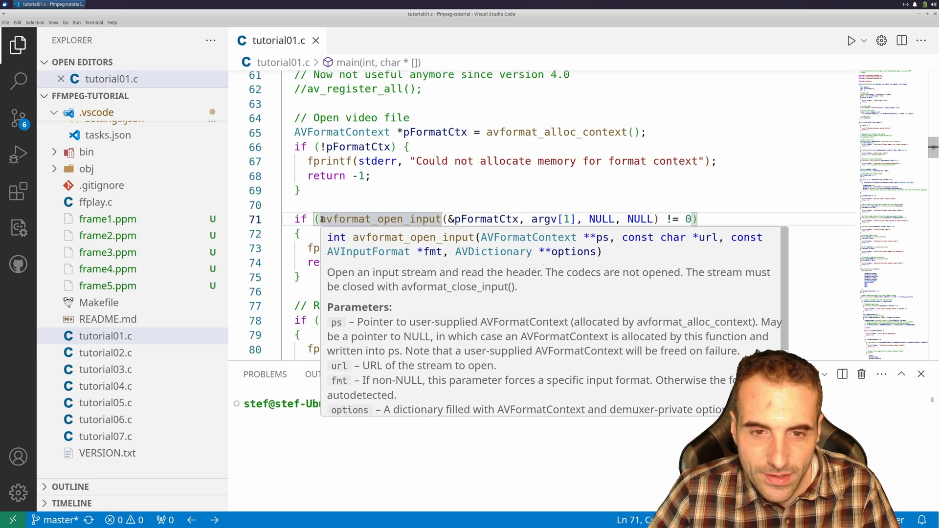
left_click(425, 133)
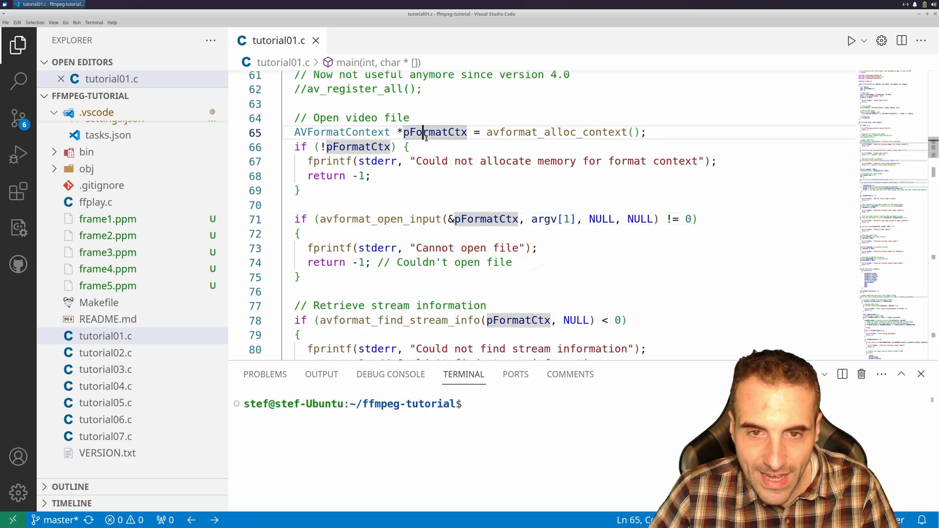
left_click(352, 219)
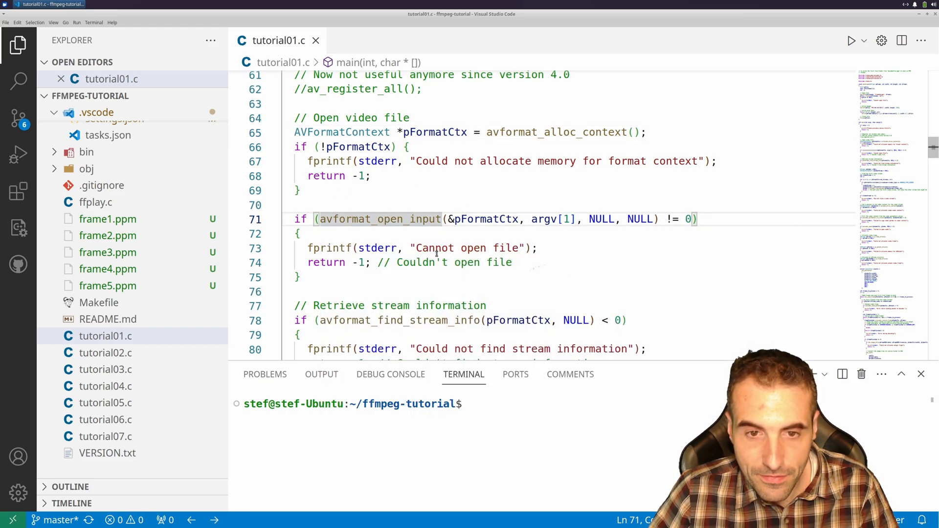
left_click(537, 218)
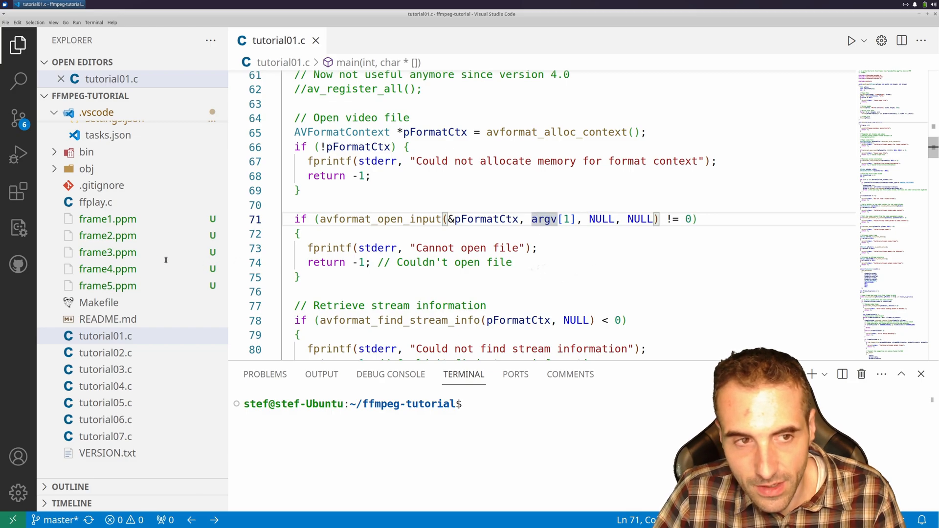
scroll(165, 259, "up", 2)
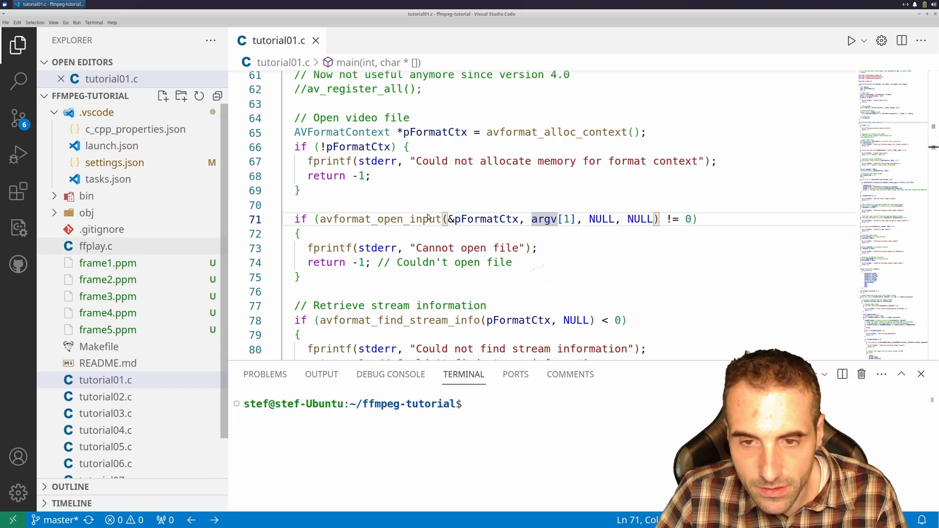
left_click(482, 219)
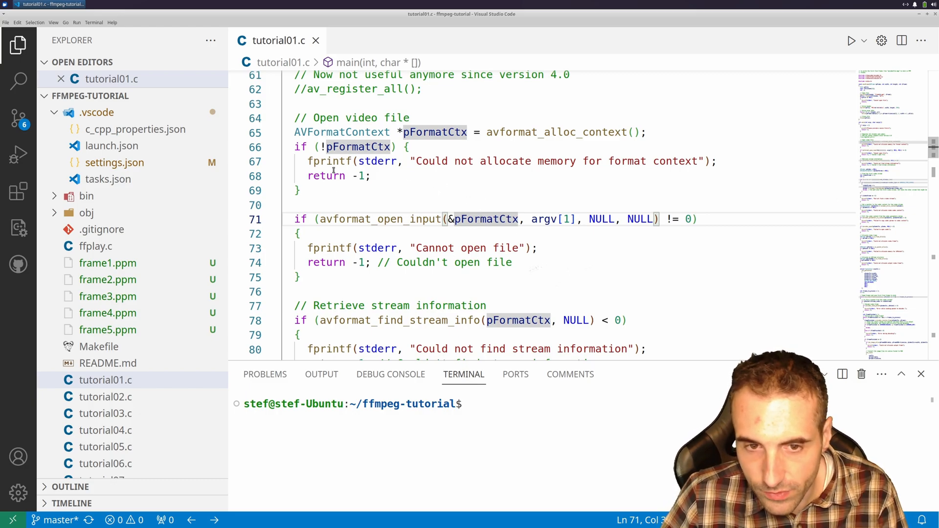
scroll(334, 171, "down", 1)
scroll(352, 213, "down", 1)
scroll(374, 259, "down", 1)
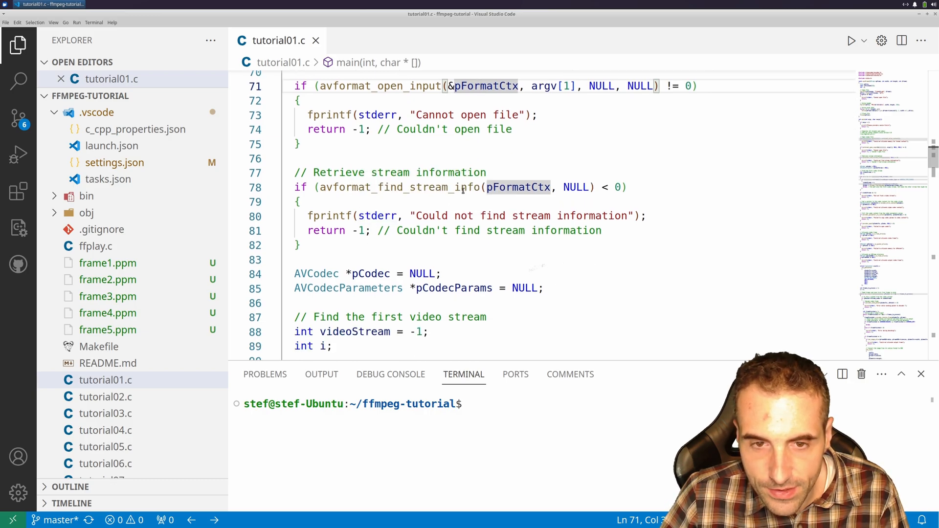
left_click(391, 188)
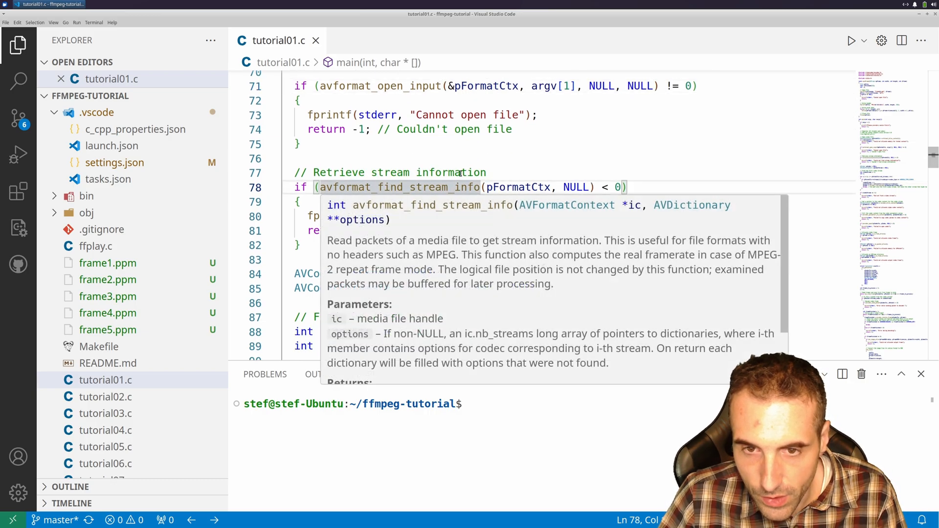
left_click(514, 188)
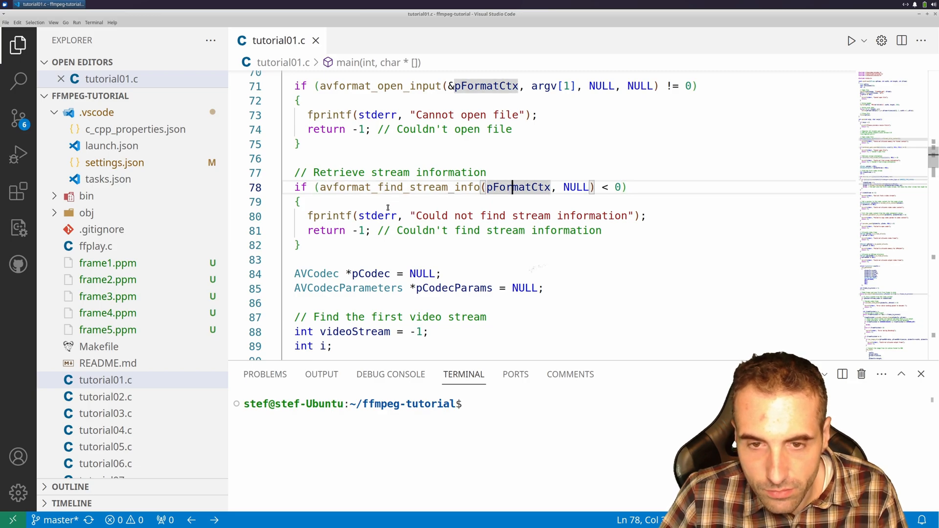
scroll(412, 205, "down", 1)
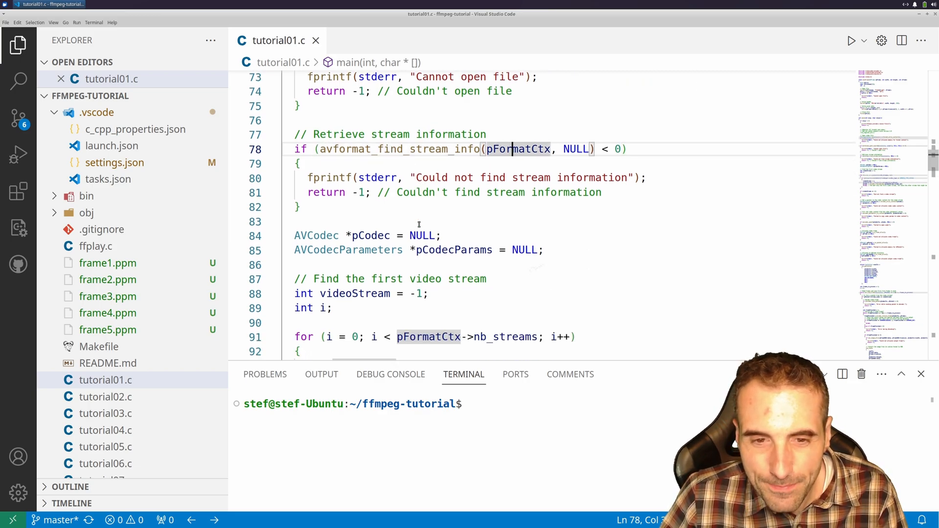
scroll(404, 192, "down", 1)
scroll(387, 165, "down", 1)
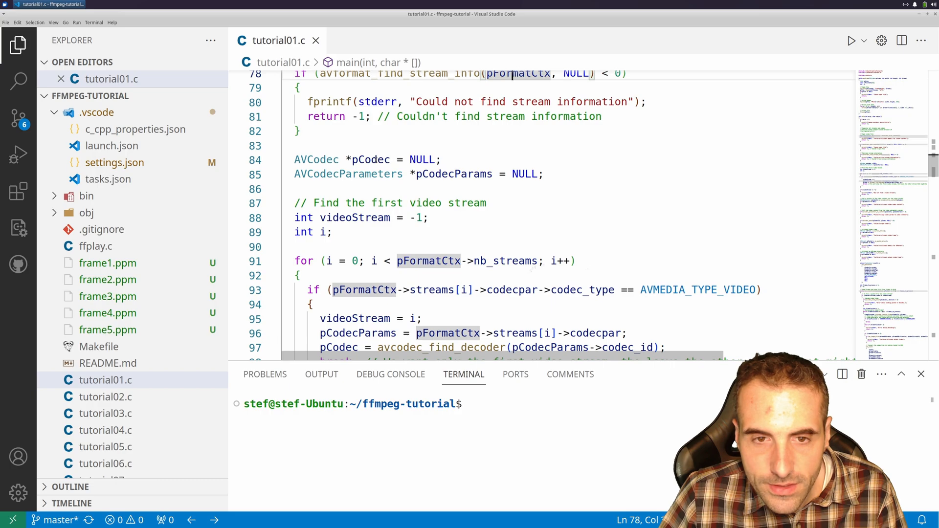
left_click(379, 159)
left_click(449, 174)
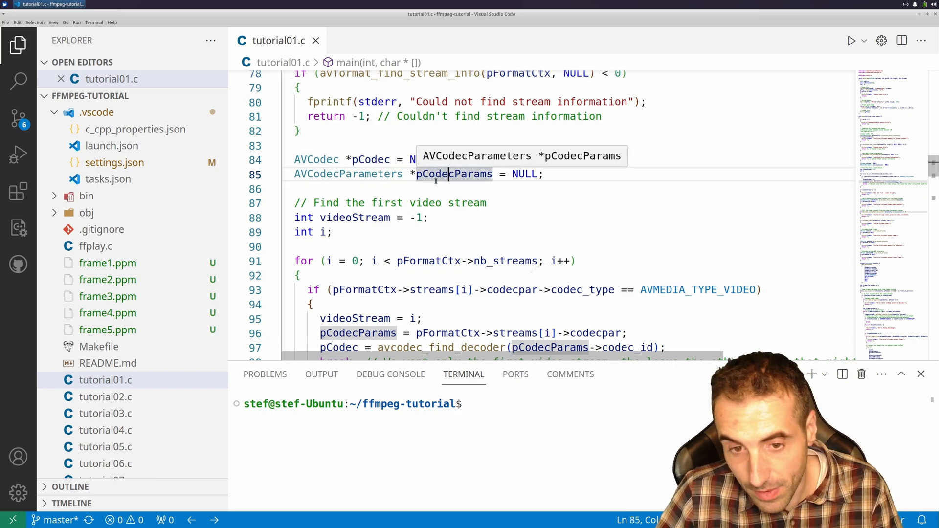
scroll(435, 181, "down", 2)
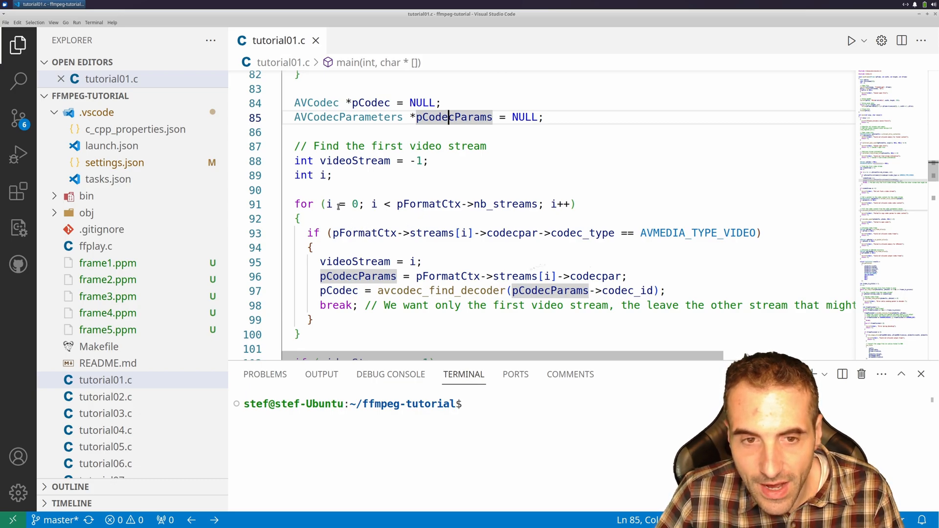
scroll(387, 194, "down", 1)
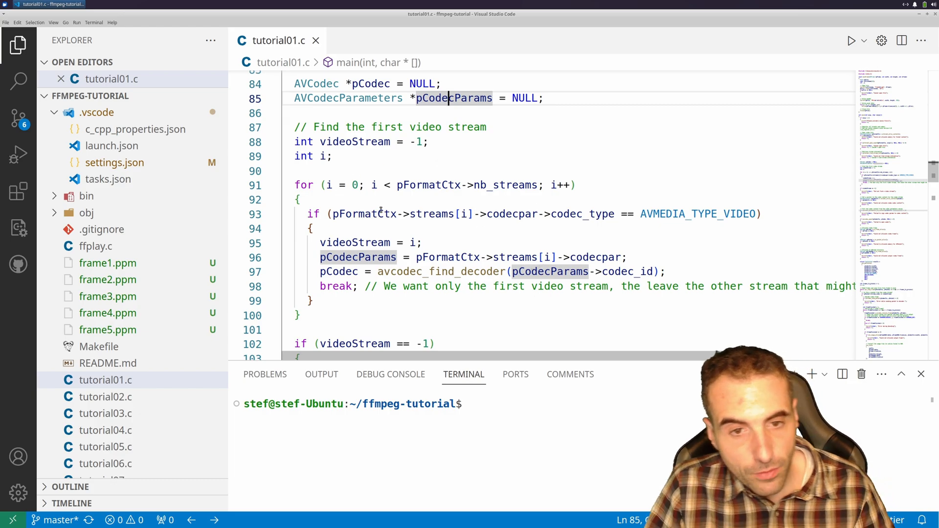
mouse_move(426, 203)
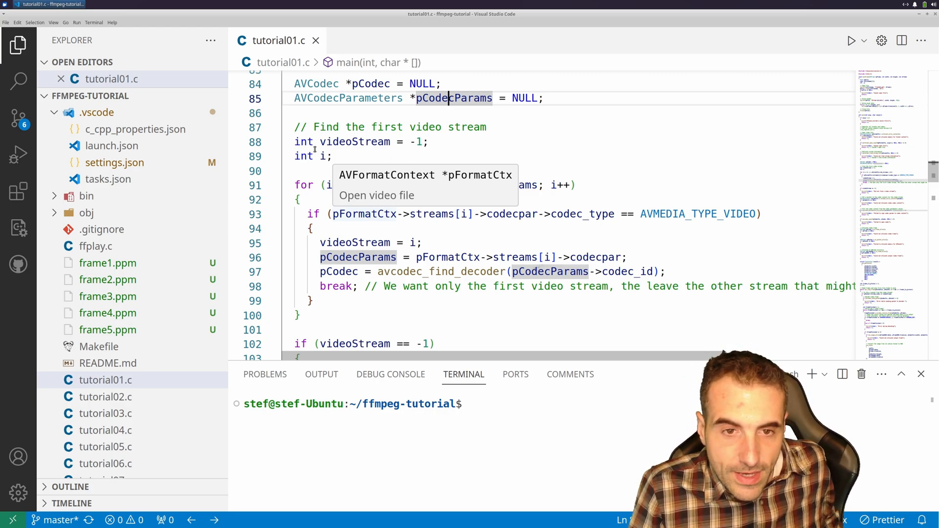
left_click(314, 169)
left_click(366, 127)
left_click(360, 141)
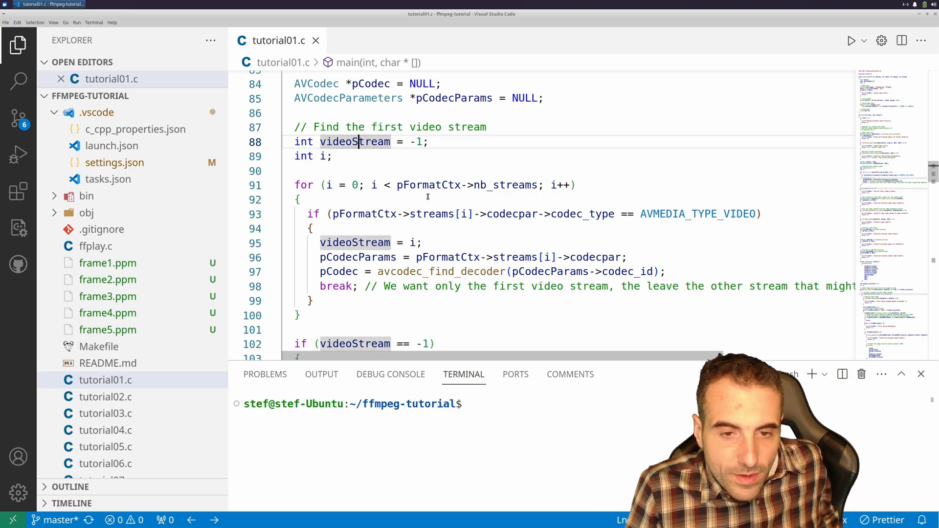
scroll(357, 313, "down", 1)
scroll(357, 313, "down", 3)
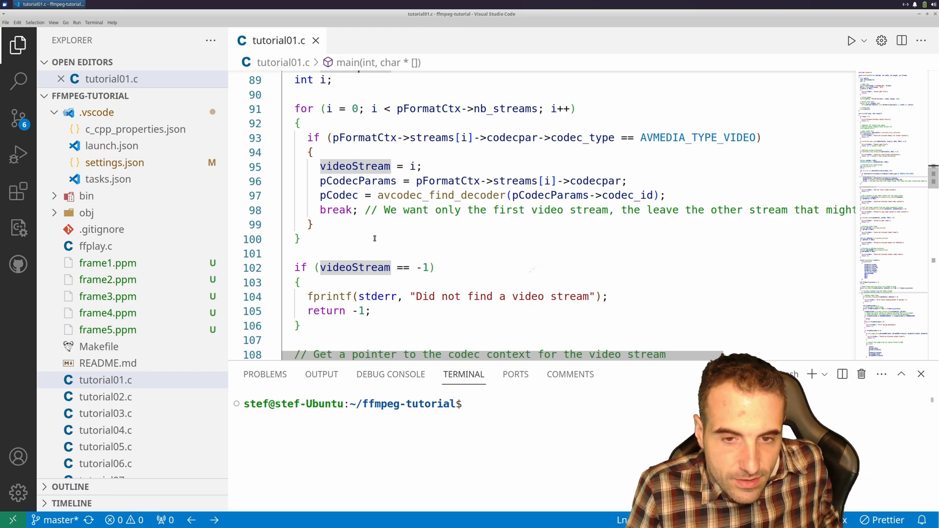
scroll(418, 210, "up", 1)
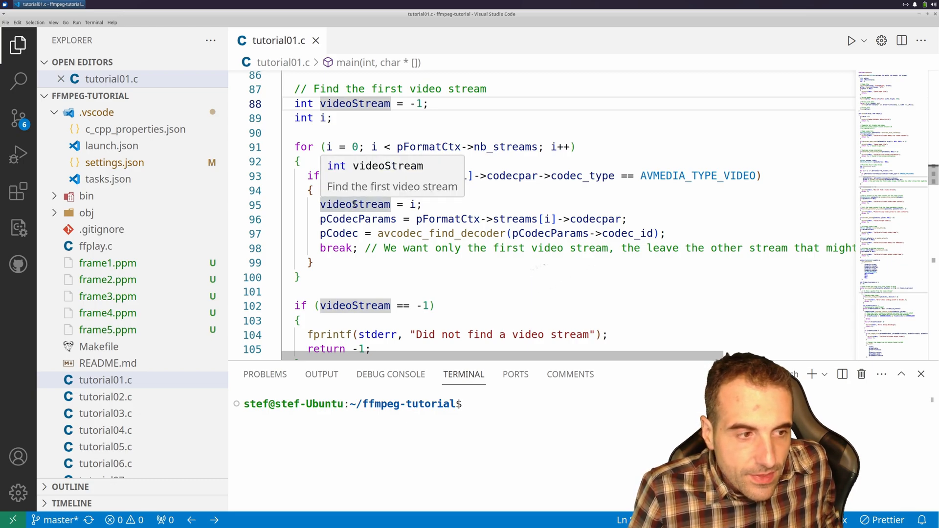
double_click(658, 175)
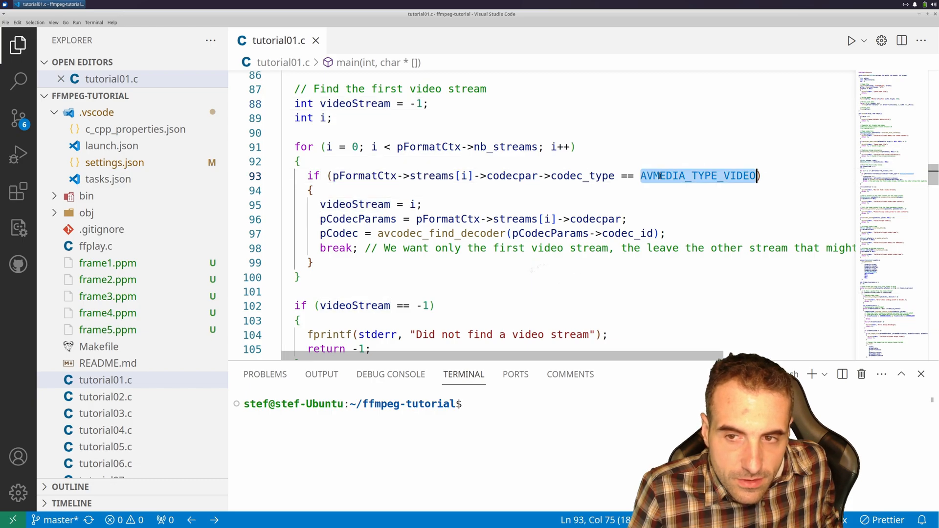
double_click(359, 205)
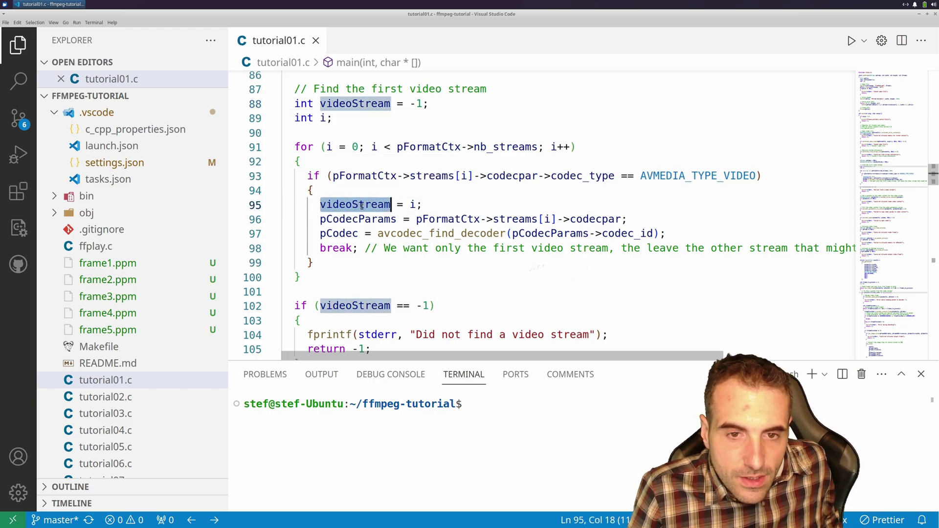
left_click(413, 205)
left_click(462, 208)
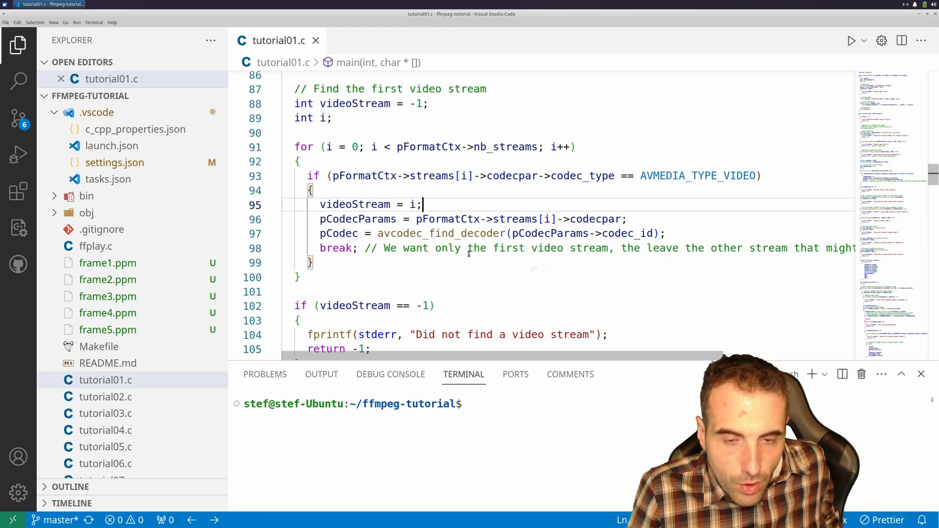
left_click(323, 220)
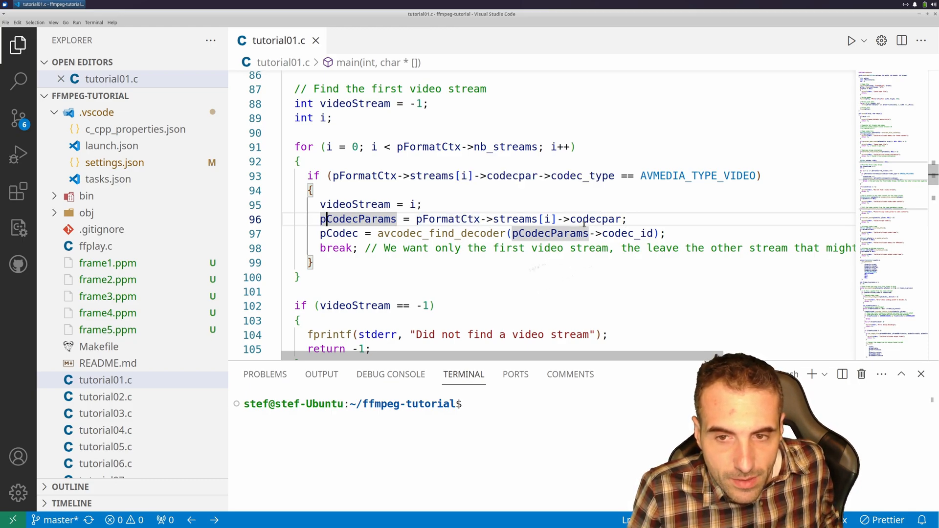
left_click_drag(571, 219, 623, 219)
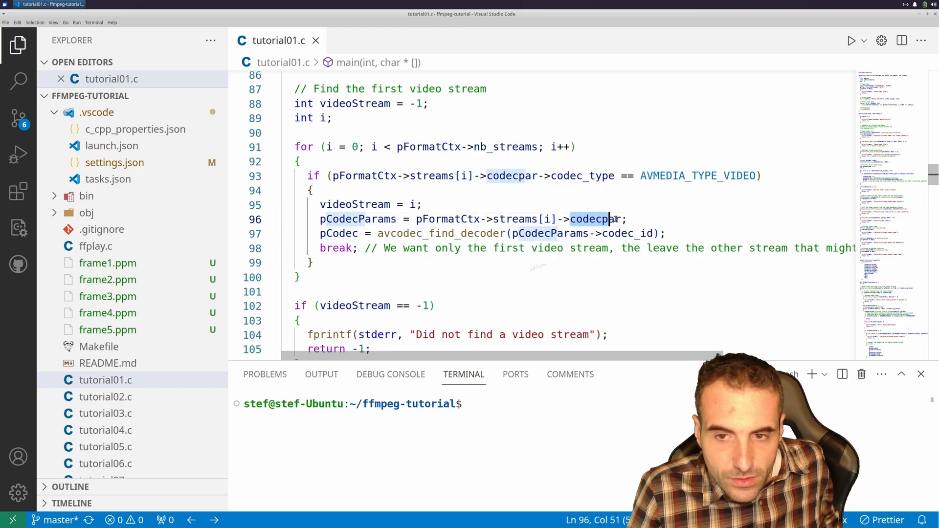
left_click(631, 220)
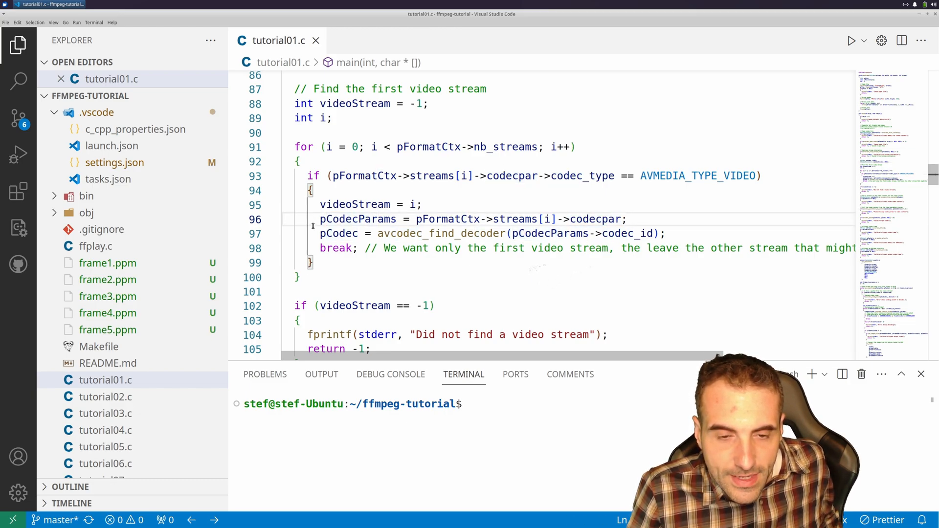
left_click(330, 234)
left_click(430, 233)
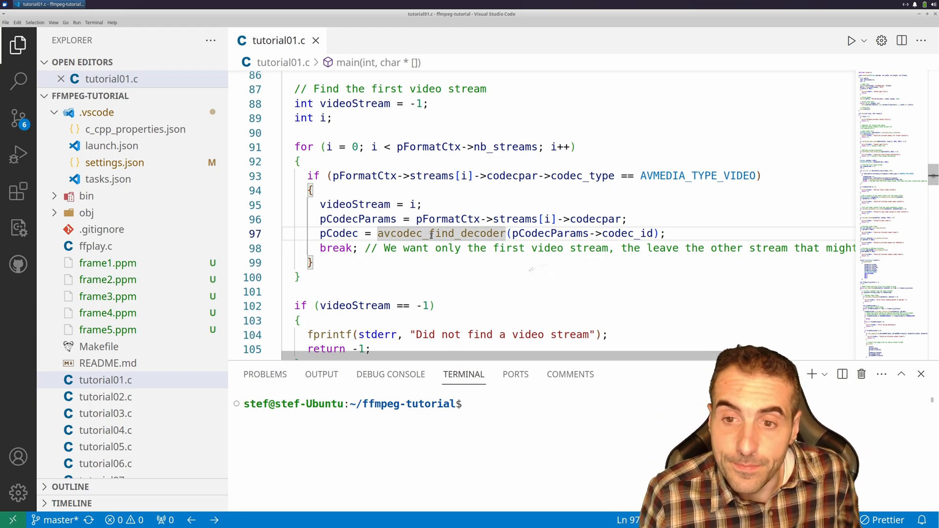
left_click(559, 234)
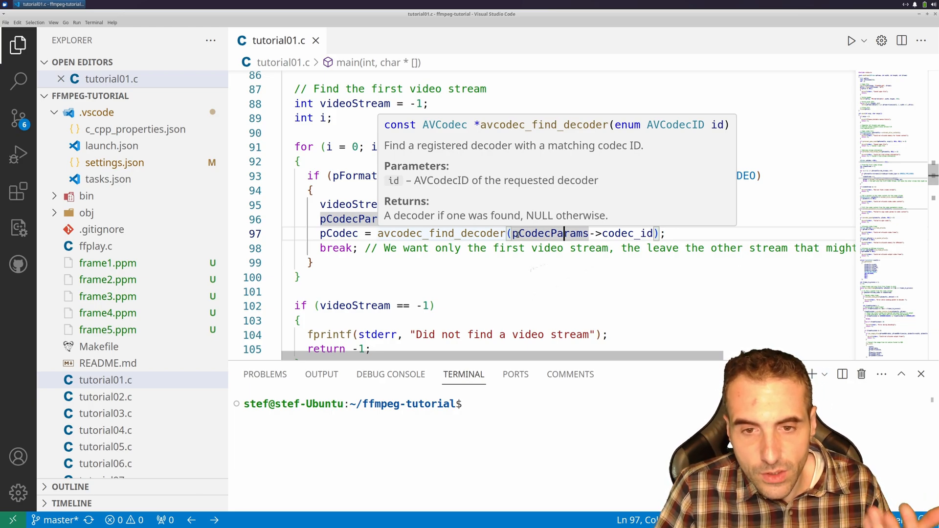
scroll(404, 255, "down", 1)
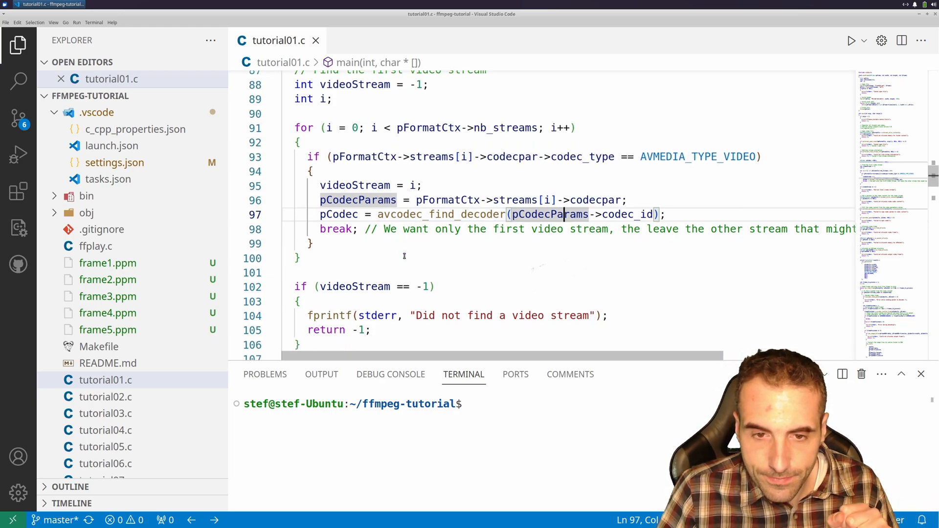
left_click(327, 229)
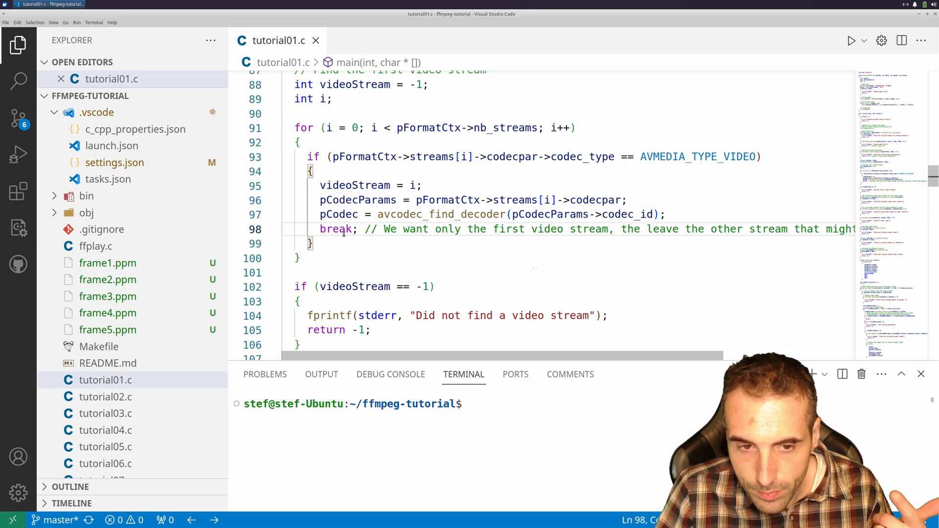
scroll(345, 242, "down", 2)
scroll(347, 244, "down", 1)
scroll(348, 248, "down", 2)
scroll(349, 253, "down", 1)
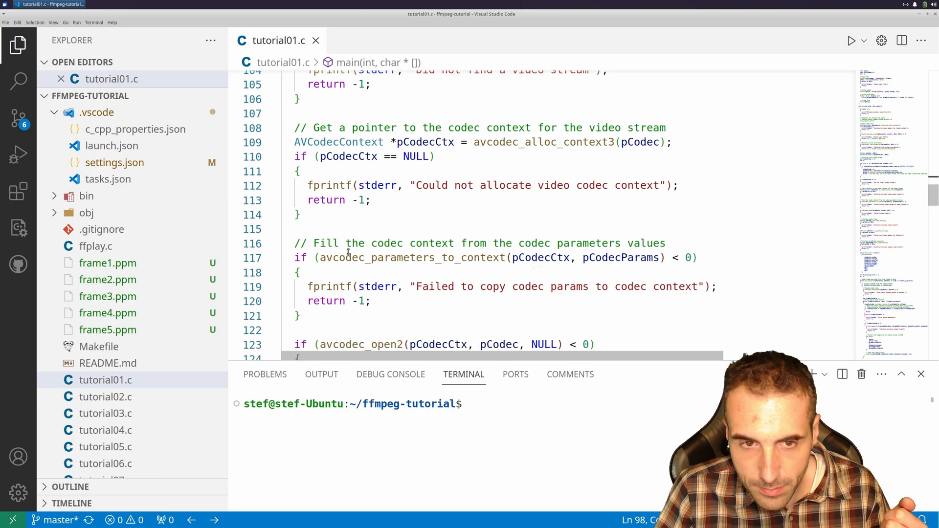
scroll(347, 252, "down", 1)
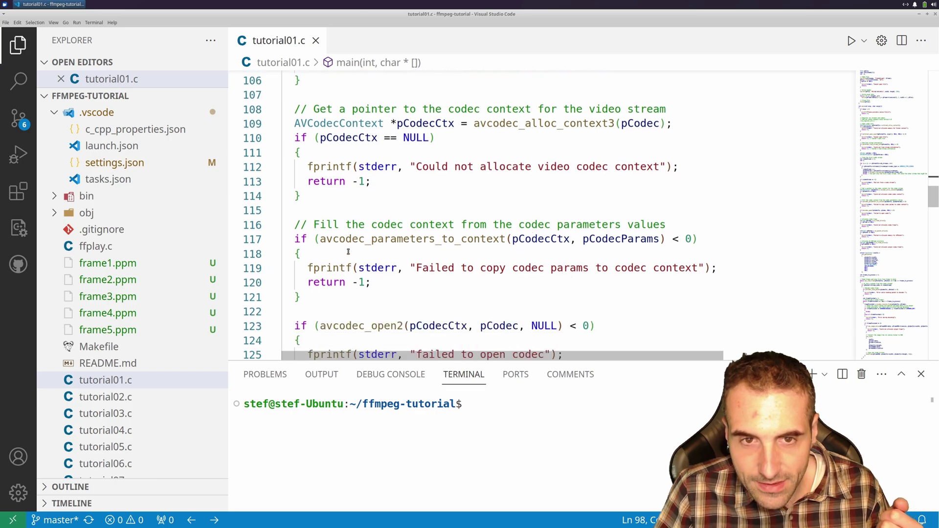
left_click(430, 124)
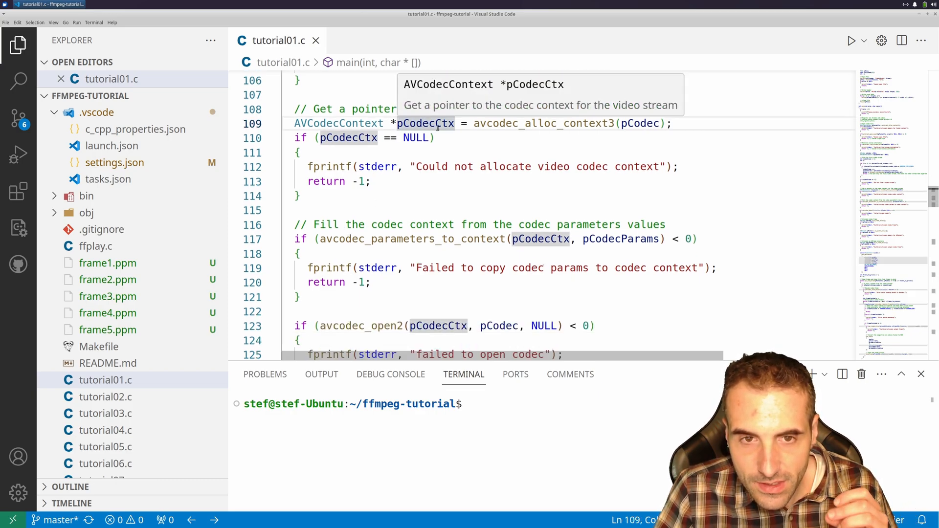
left_click(586, 213)
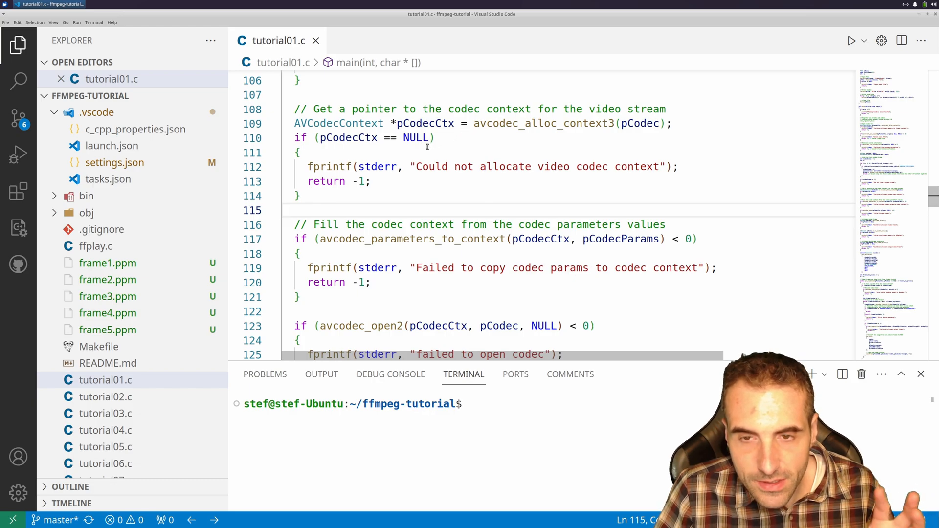
mouse_move(415, 138)
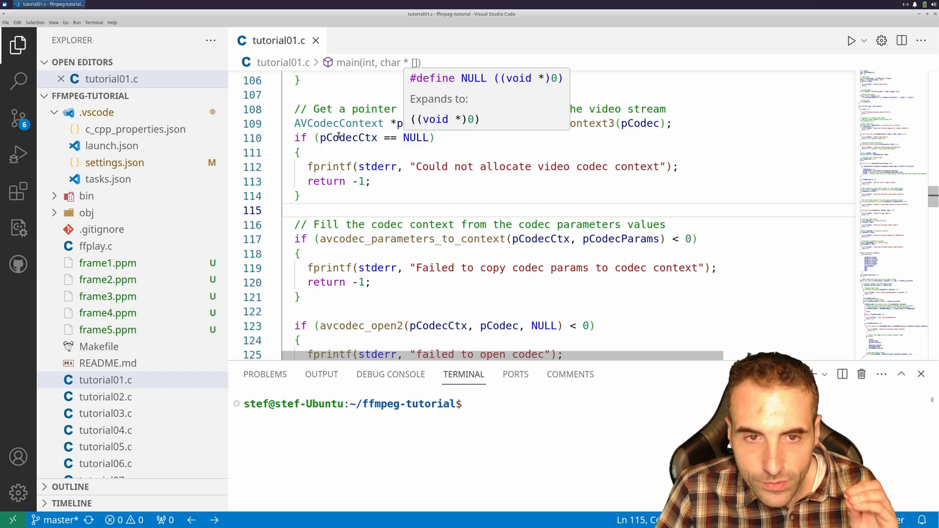
key("Up")
key("Up")
key("Up")
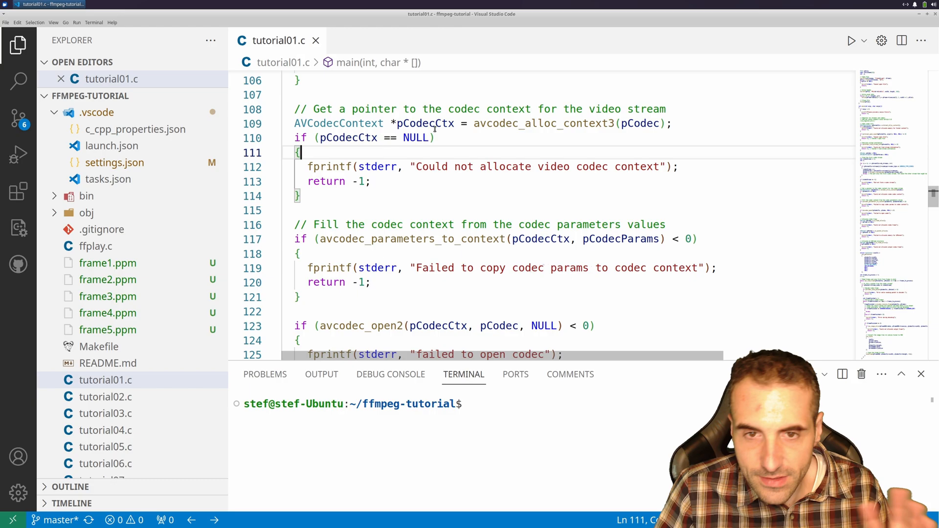
left_click(488, 123)
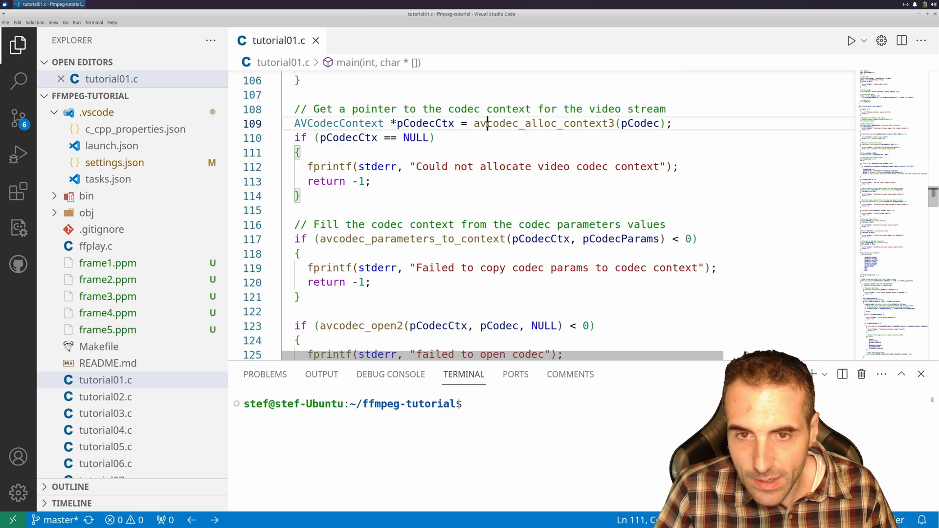
double_click(487, 123)
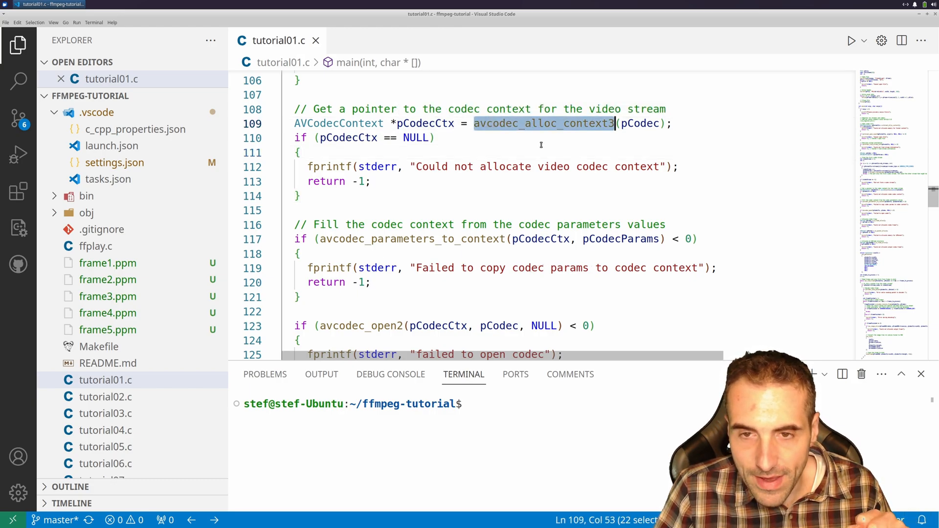
key("Down")
mouse_move(576, 124)
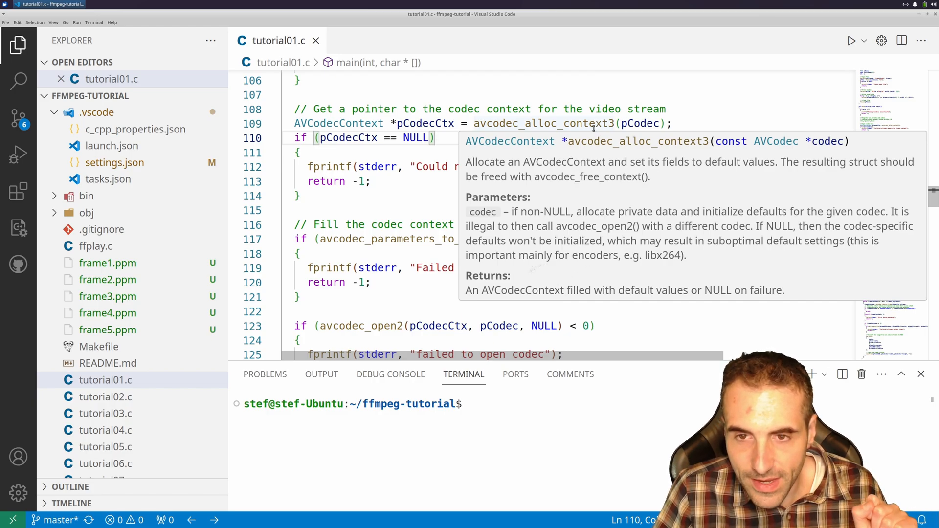
mouse_move(544, 123)
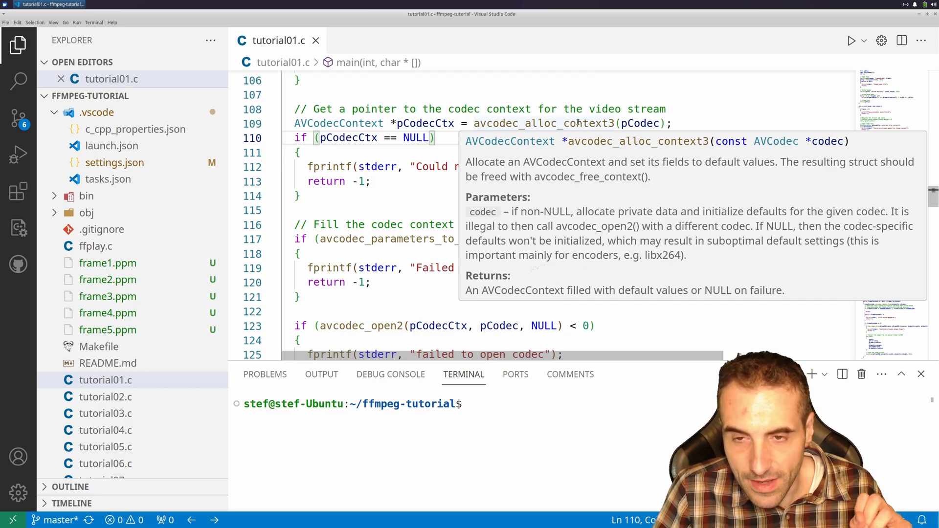
left_click(423, 168)
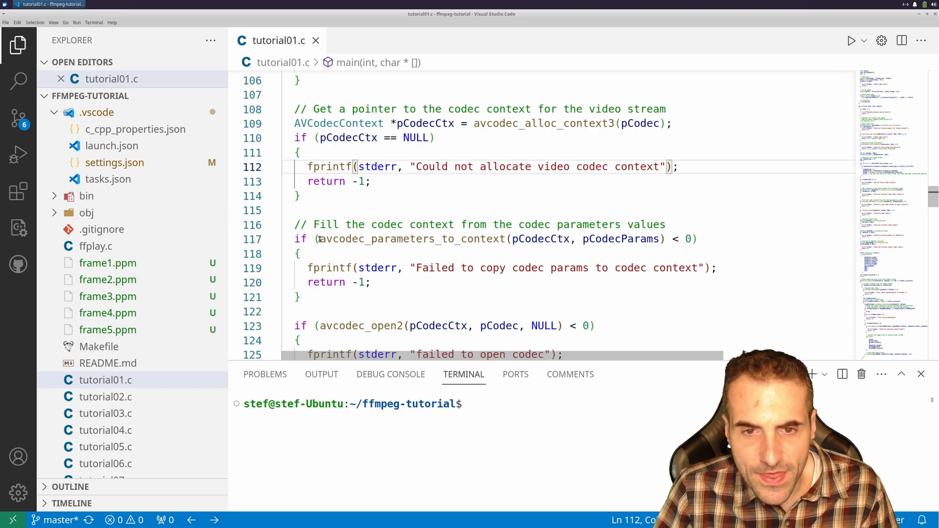
mouse_move(411, 240)
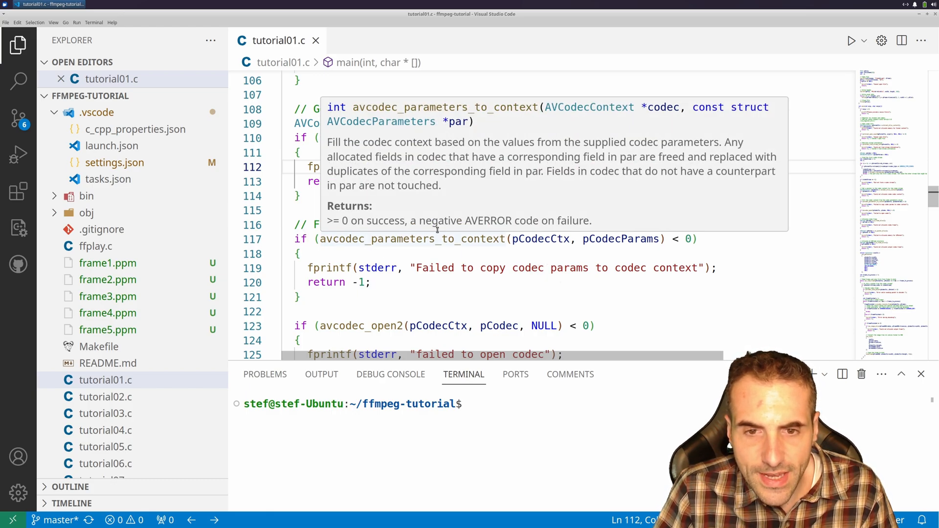
left_click(449, 294)
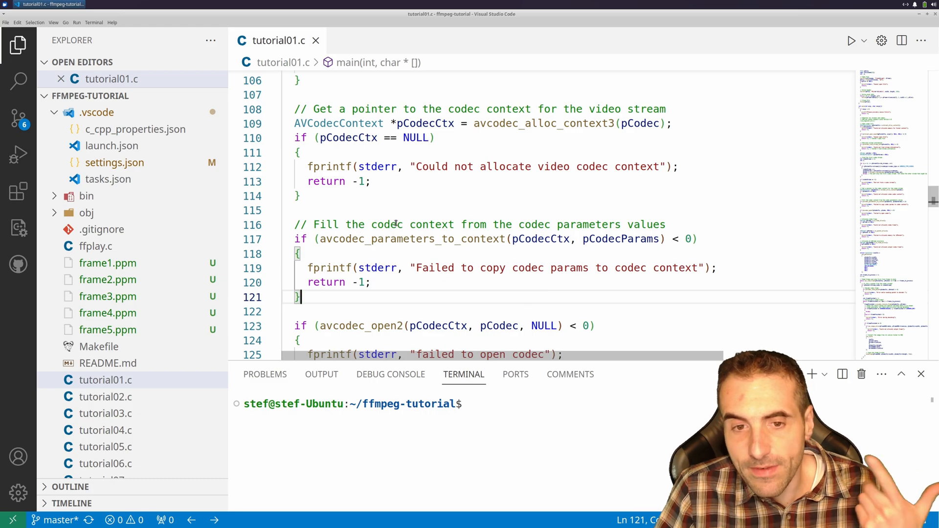
left_click(366, 238)
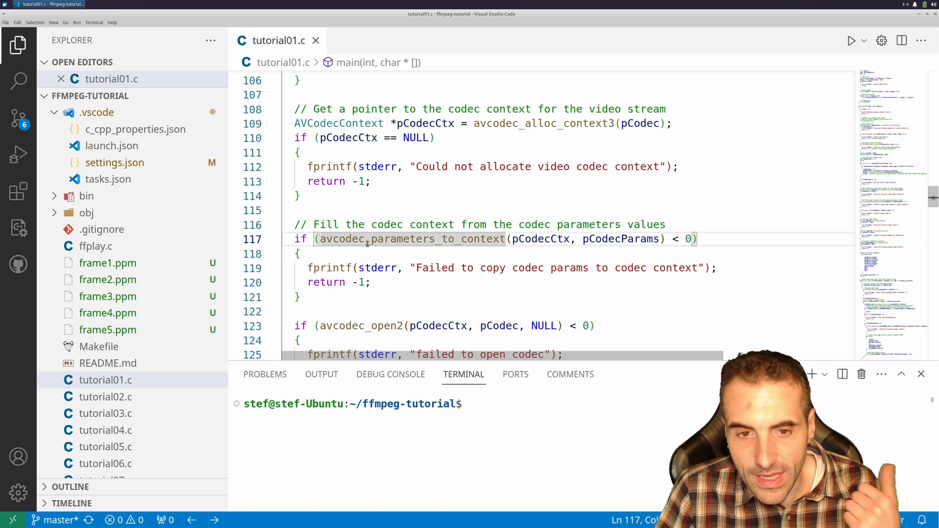
scroll(436, 289, "down", 2)
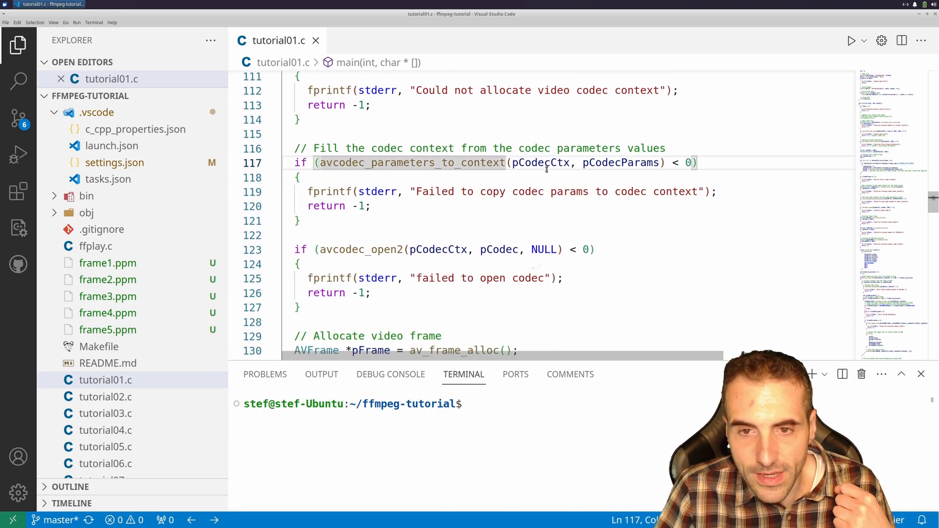
left_click(547, 169)
key("Right")
key("Right")
key("Right")
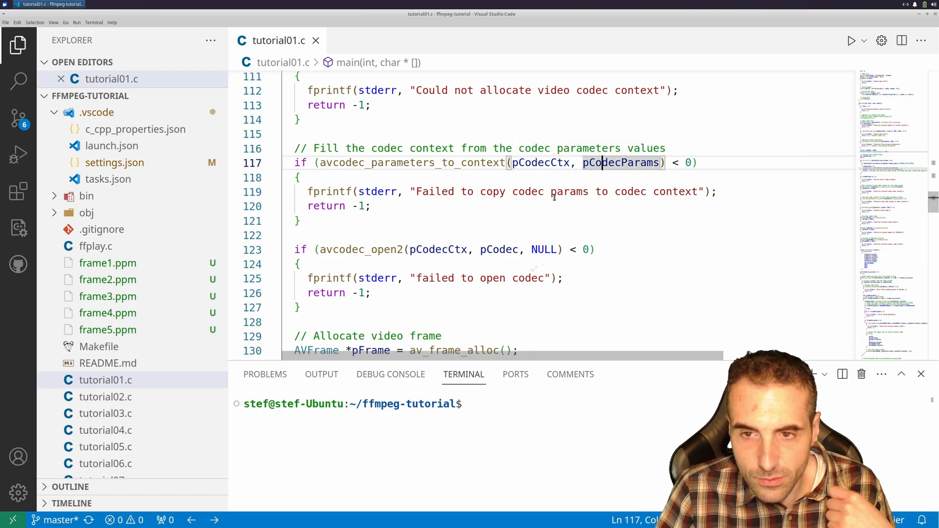
scroll(375, 277, "down", 1)
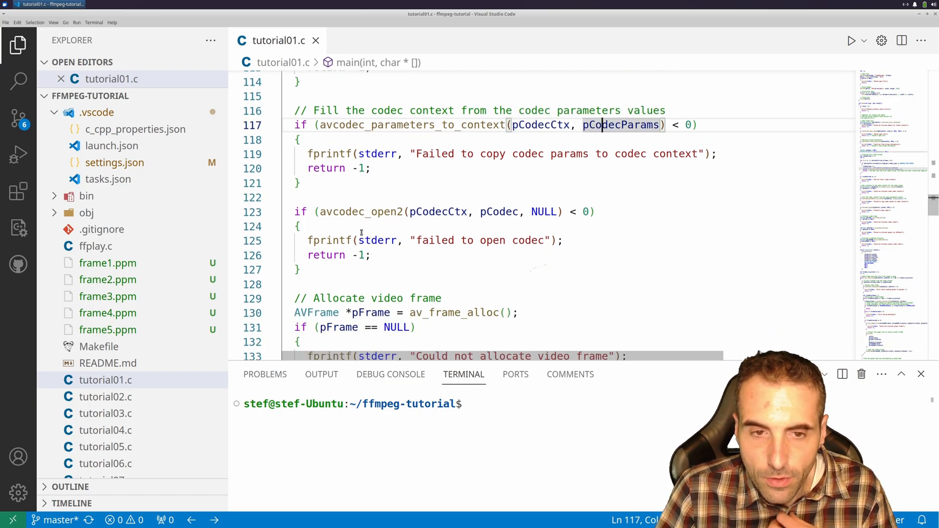
scroll(361, 235, "down", 1)
left_click(352, 211)
mouse_move(361, 211)
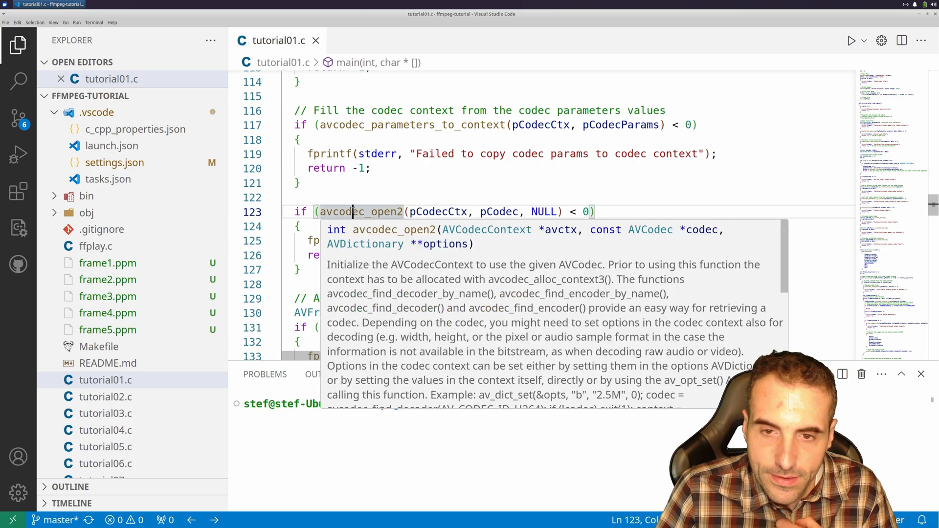
left_click(422, 183)
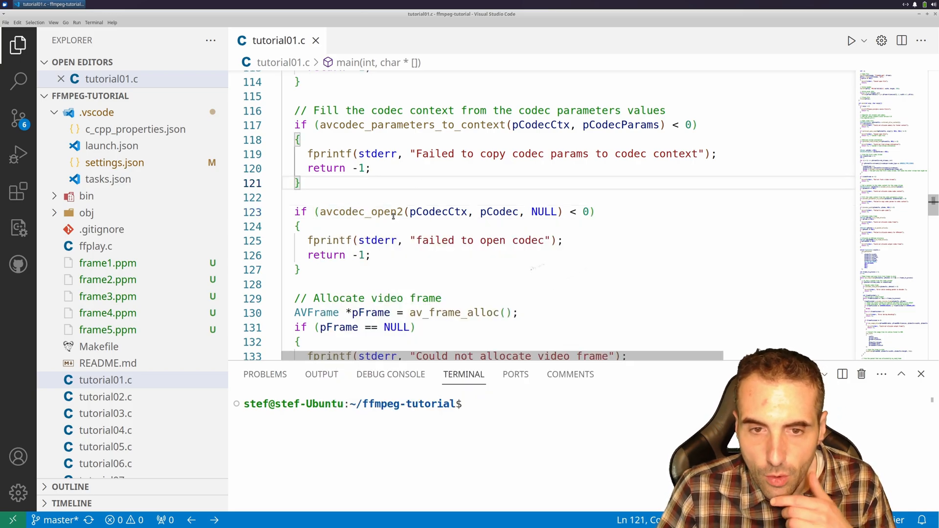
left_click(438, 212)
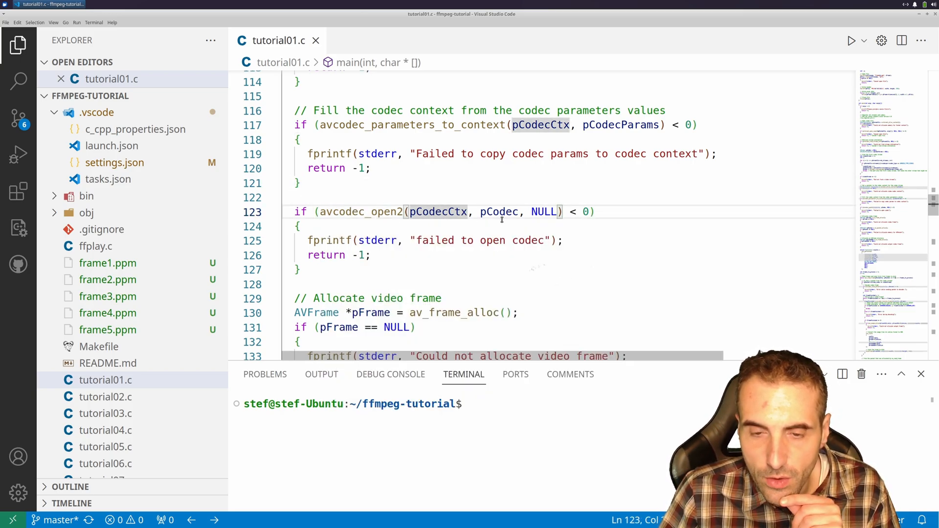
left_click(493, 212)
scroll(410, 220, "down", 2)
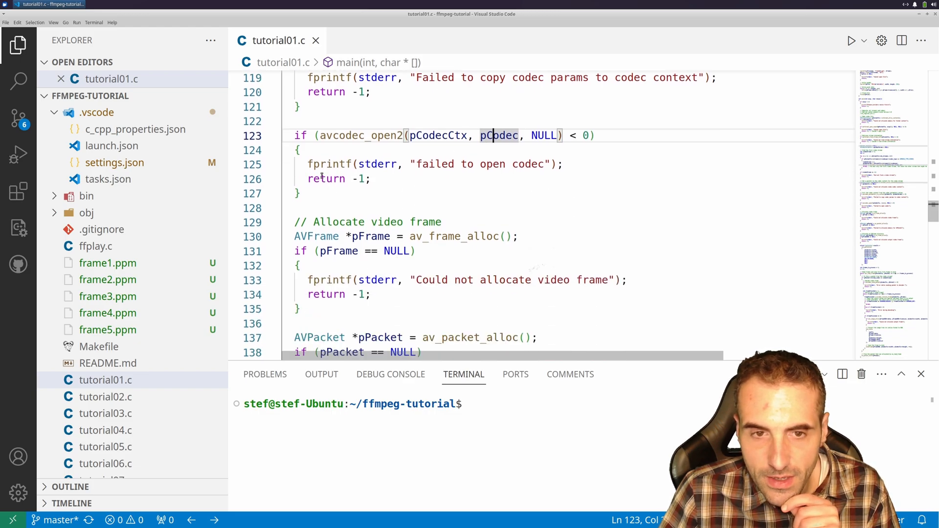
scroll(367, 242, "down", 1)
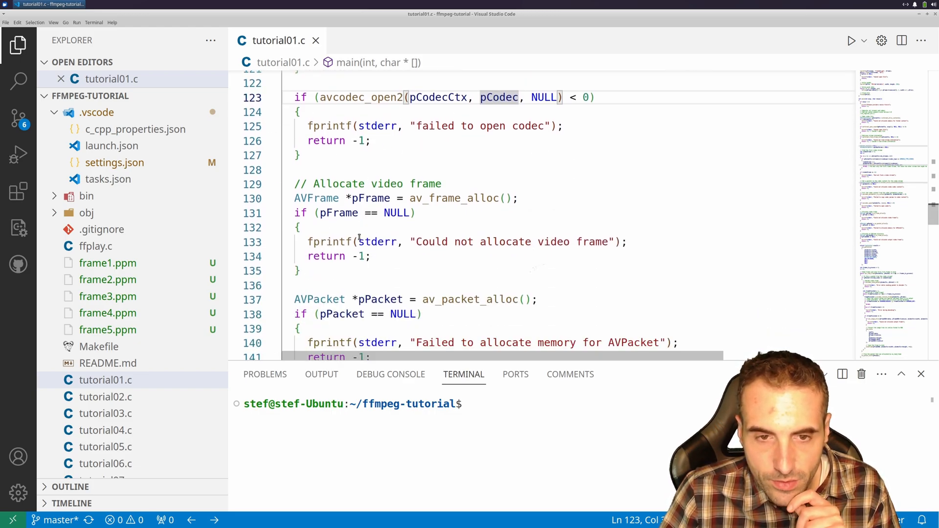
scroll(384, 92, "up", 1)
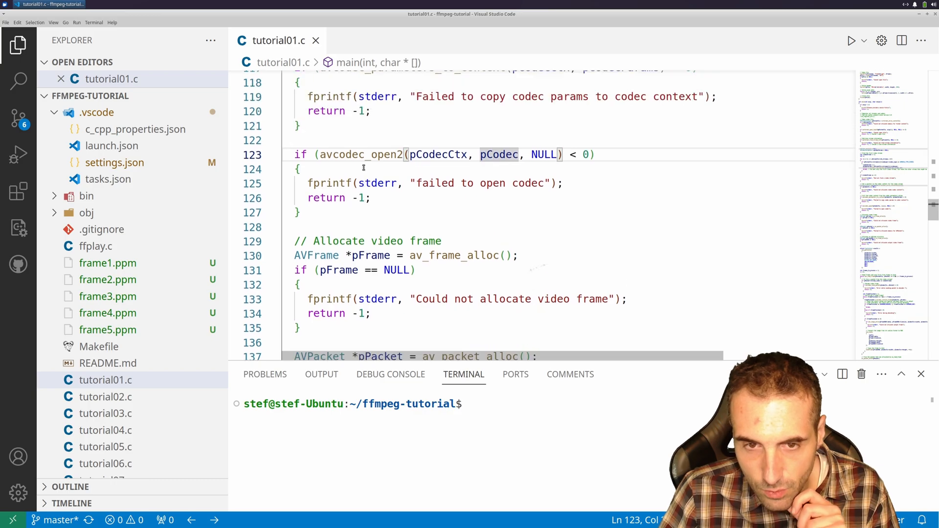
scroll(358, 194, "down", 1)
scroll(358, 194, "down", 1)
scroll(357, 195, "down", 1)
scroll(357, 191, "up", 2)
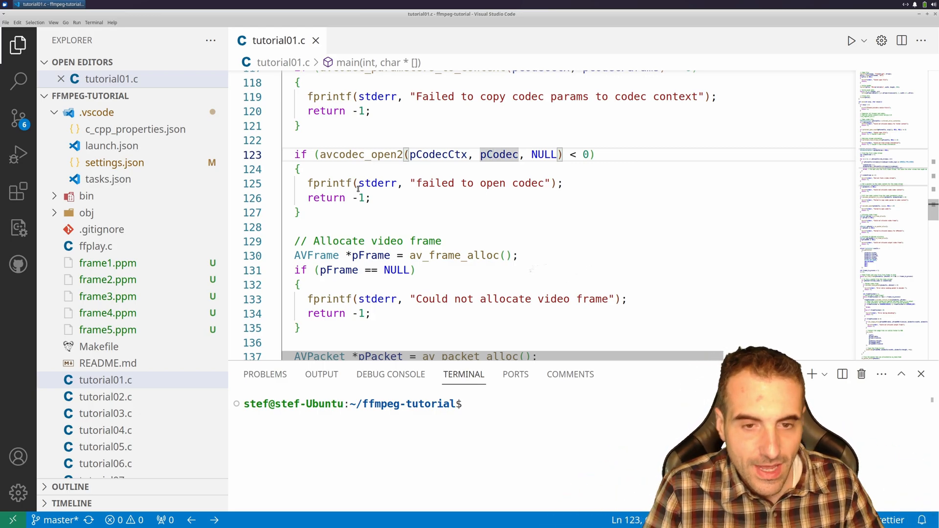
left_click(314, 255)
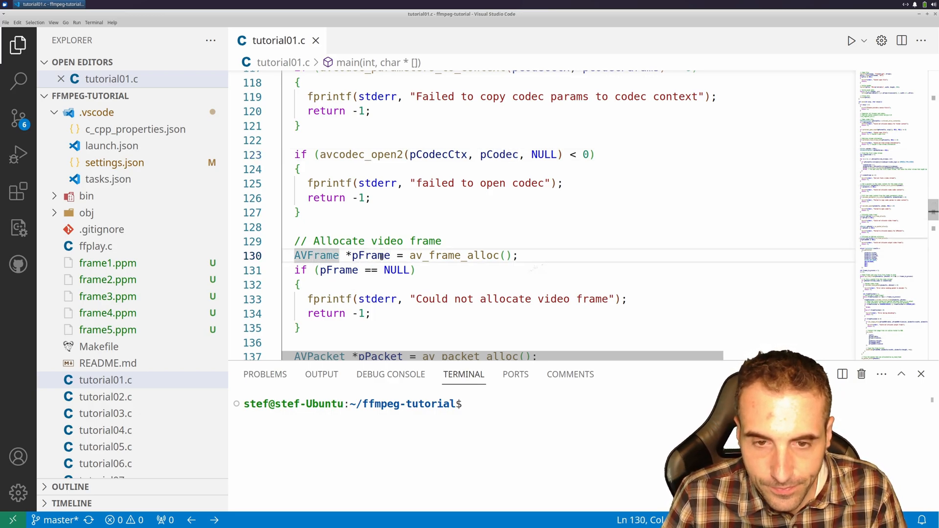
left_click_drag(404, 256, 501, 255)
left_click(482, 255)
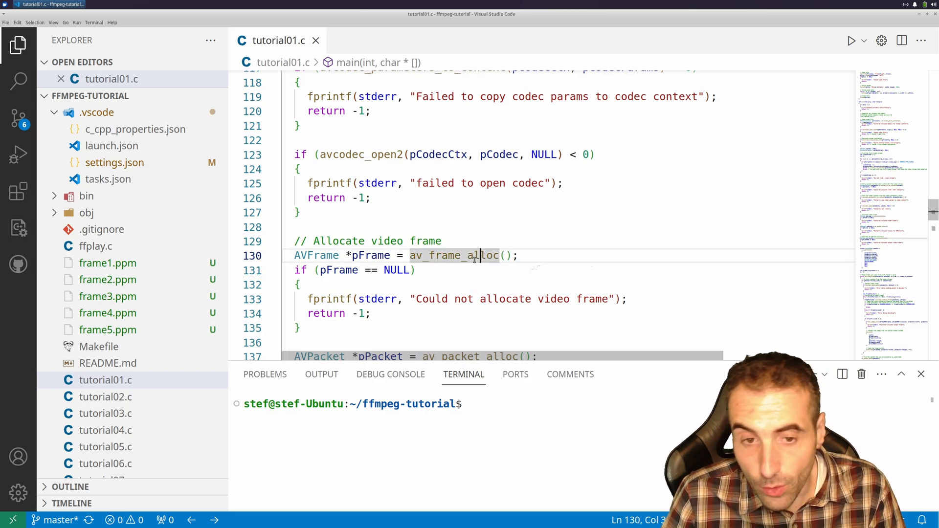
scroll(440, 250, "down", 3)
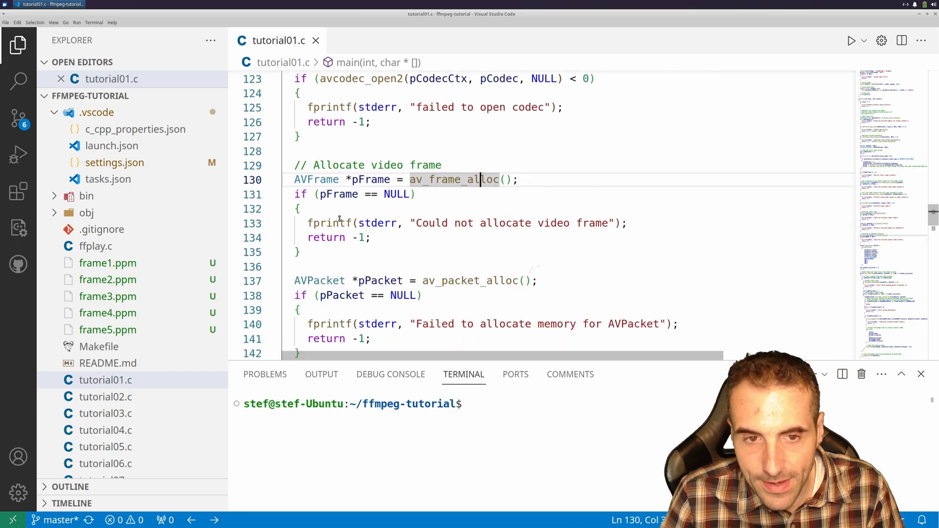
scroll(312, 221, "down", 1)
scroll(322, 213, "down", 1)
scroll(334, 201, "down", 1)
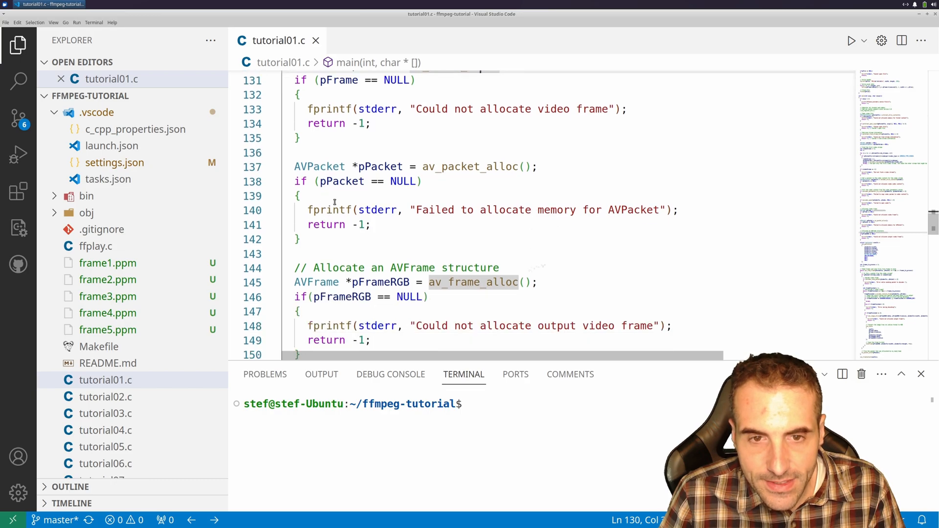
left_click(373, 166)
left_click(455, 168)
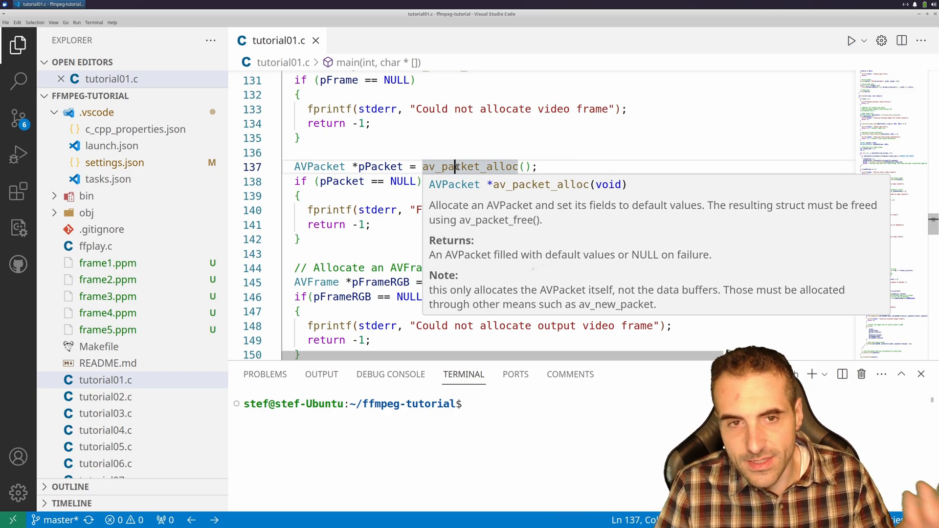
left_click(384, 181)
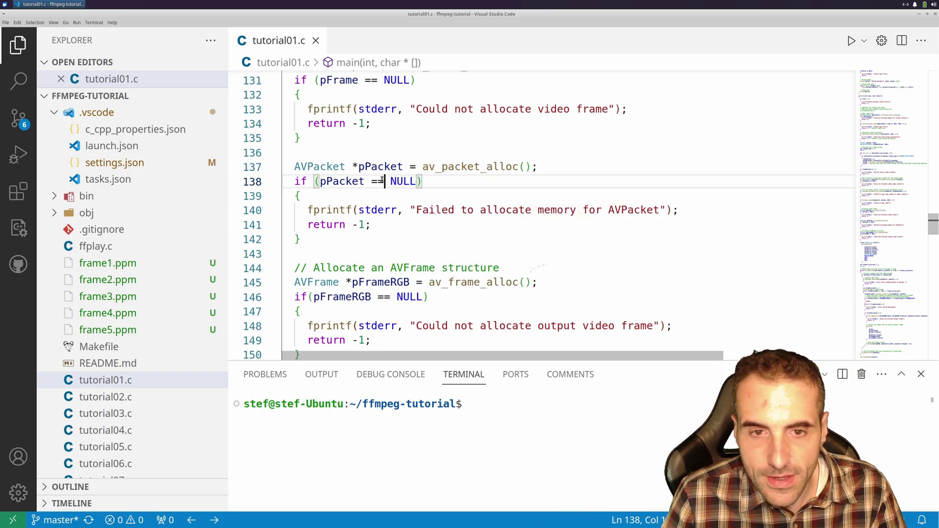
left_click(436, 166)
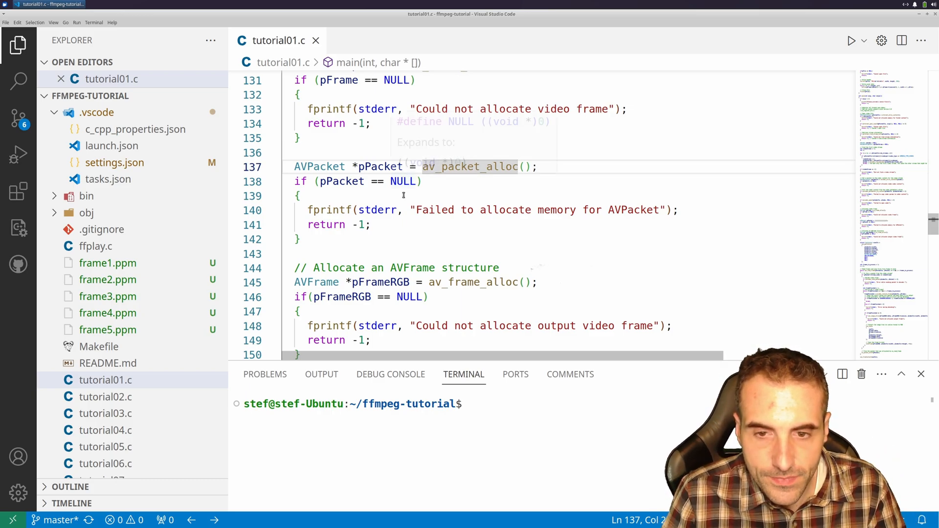
scroll(392, 176, "up", 1)
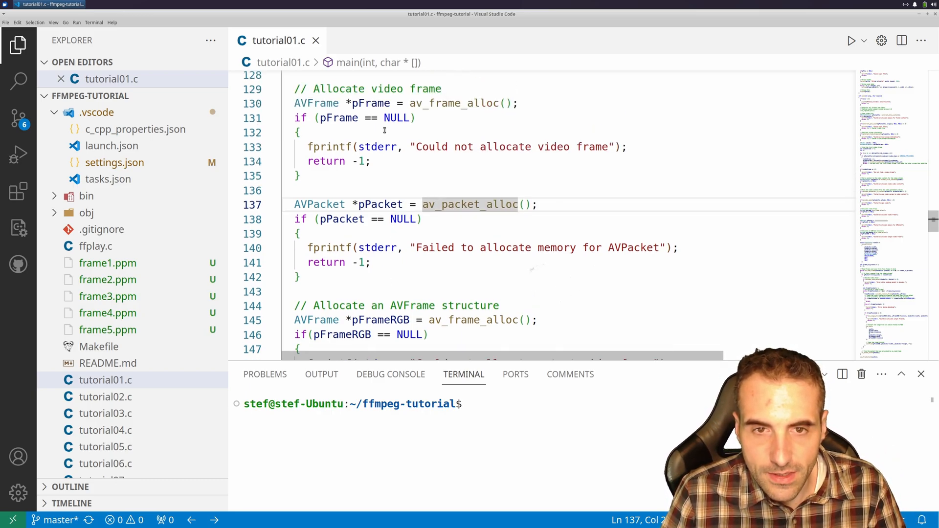
scroll(398, 145, "down", 1)
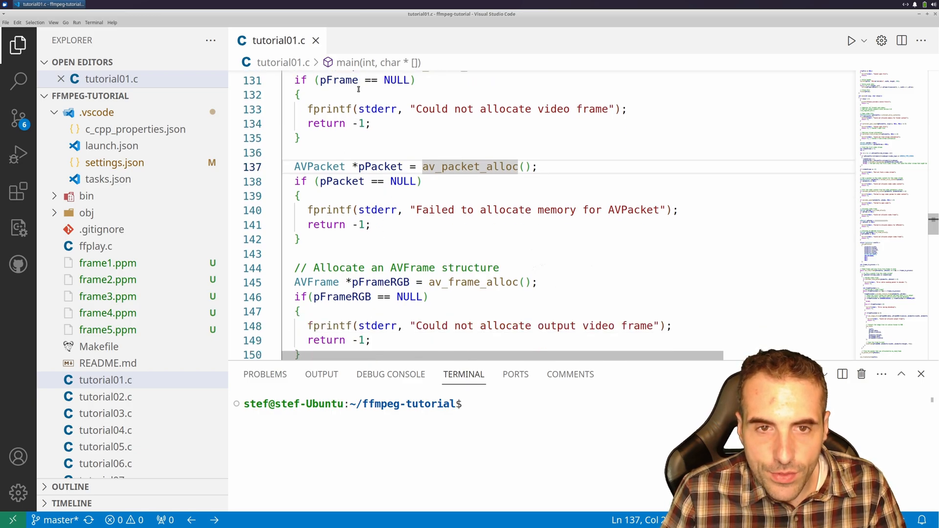
scroll(359, 89, "up", 1)
left_click_drag(315, 98, 356, 98)
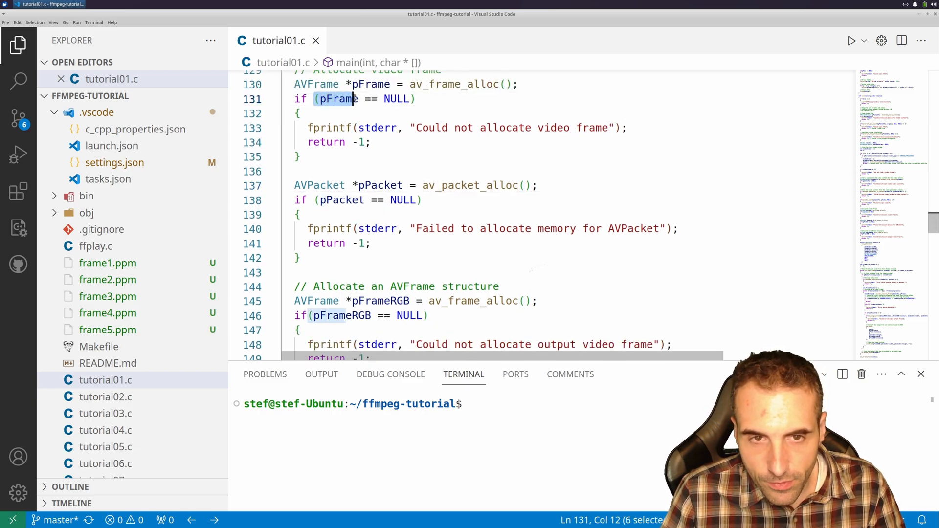
scroll(369, 170, "down", 1)
scroll(359, 220, "down", 2)
left_click_drag(347, 244, 352, 244)
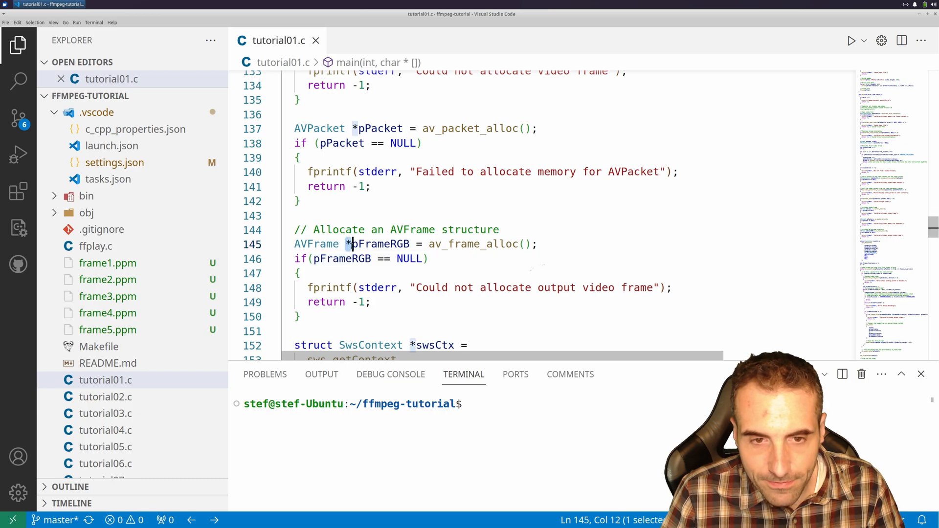
double_click(413, 244)
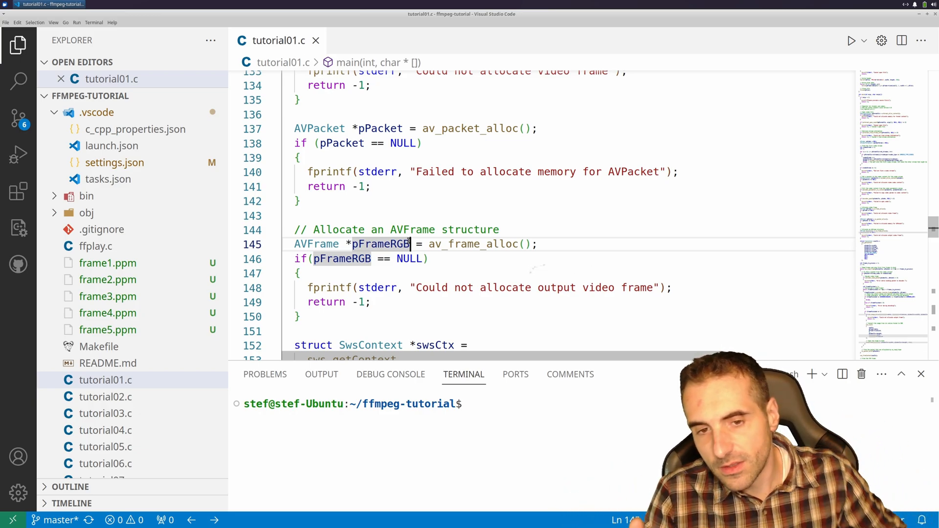
scroll(407, 243, "down", 2)
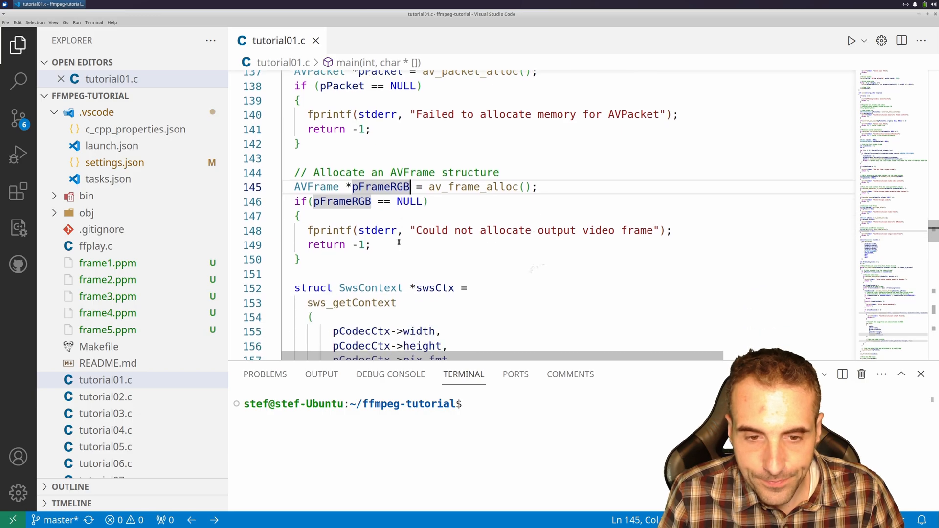
scroll(480, 230, "down", 1)
scroll(446, 237, "down", 1)
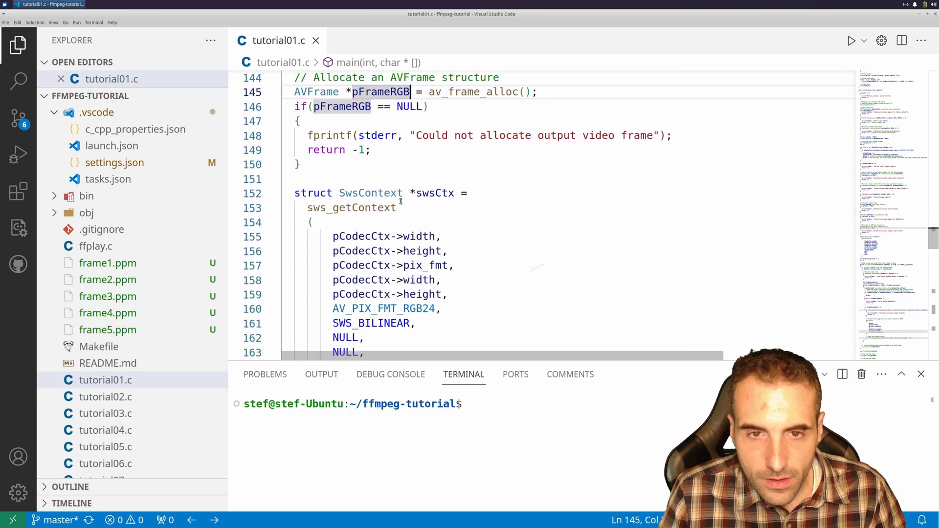
scroll(425, 156, "up", 1)
left_click(446, 130)
scroll(445, 147, "up", 1)
scroll(426, 220, "up", 2)
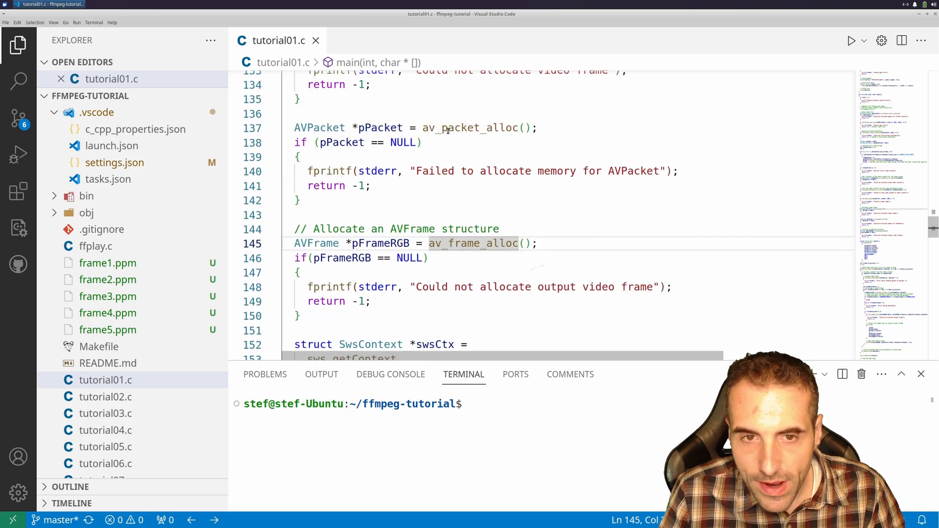
scroll(417, 163, "up", 2)
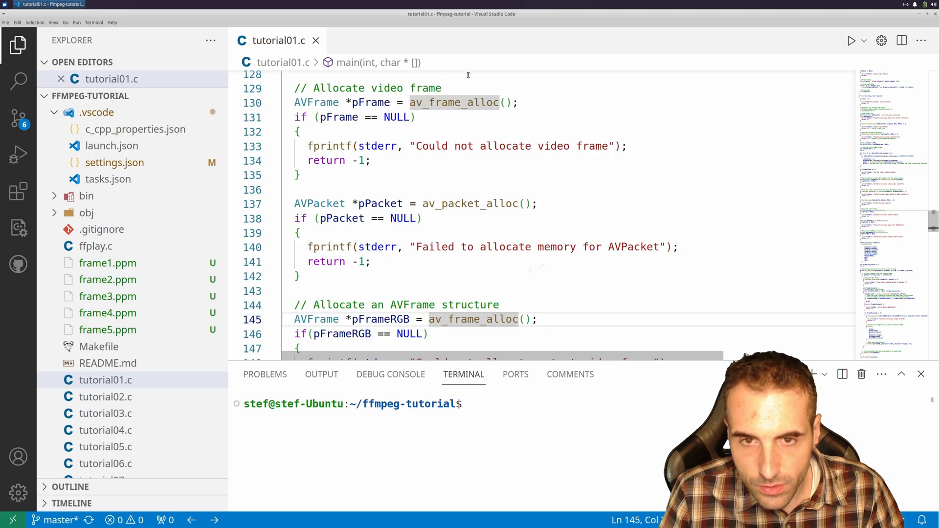
scroll(492, 294, "down", 1)
scroll(477, 316, "down", 2)
scroll(474, 318, "down", 1)
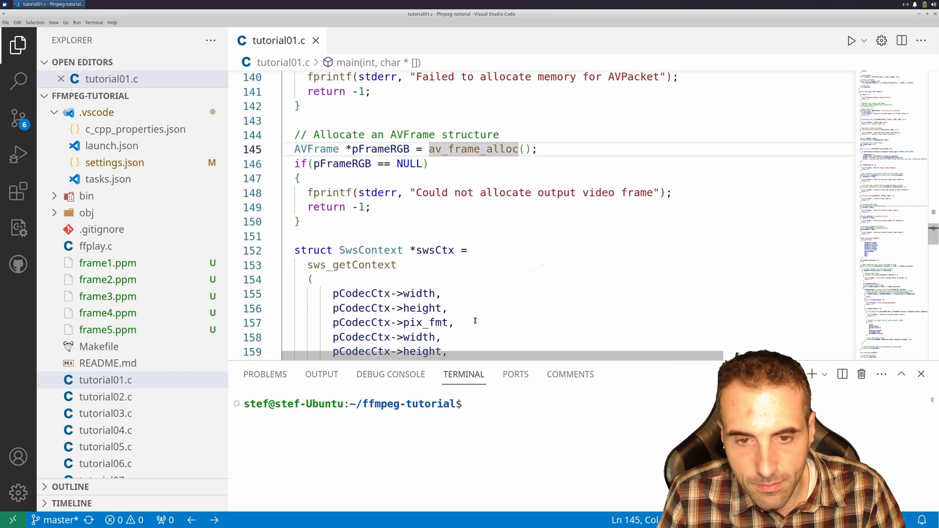
scroll(440, 272, "down", 1)
left_click(348, 212)
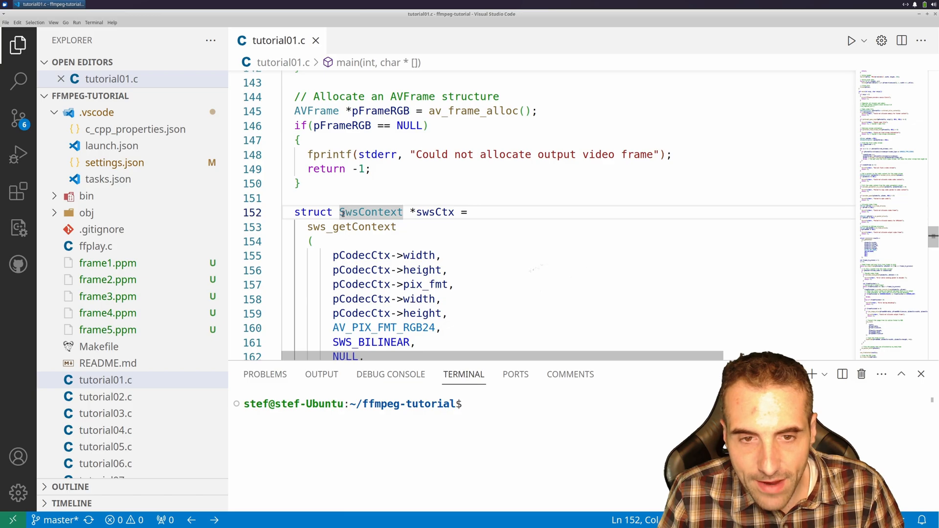
scroll(505, 220, "down", 1)
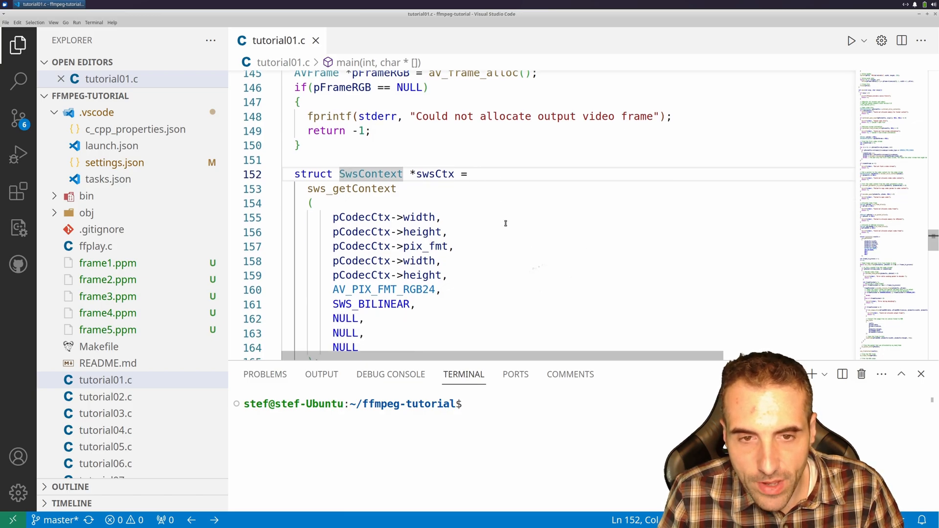
scroll(505, 223, "down", 1)
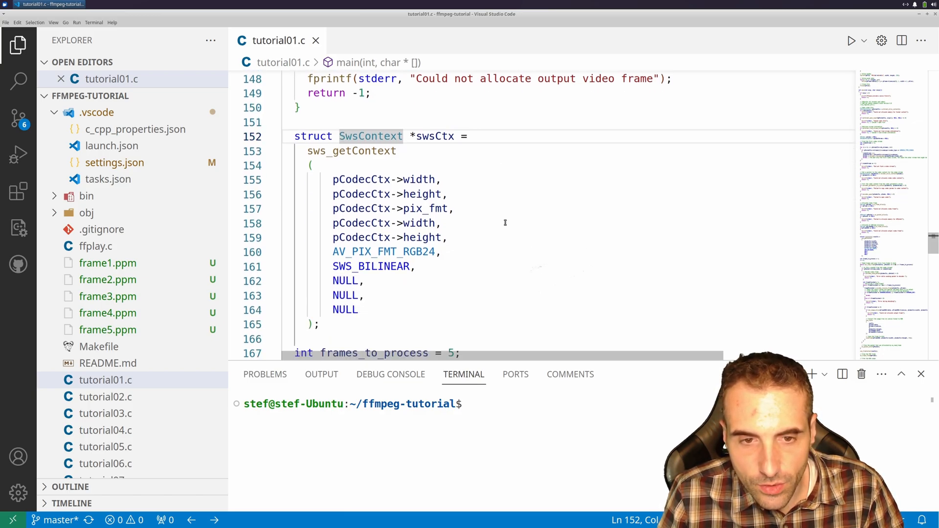
scroll(505, 223, "down", 1)
scroll(505, 223, "down", 1)
scroll(493, 225, "up", 2)
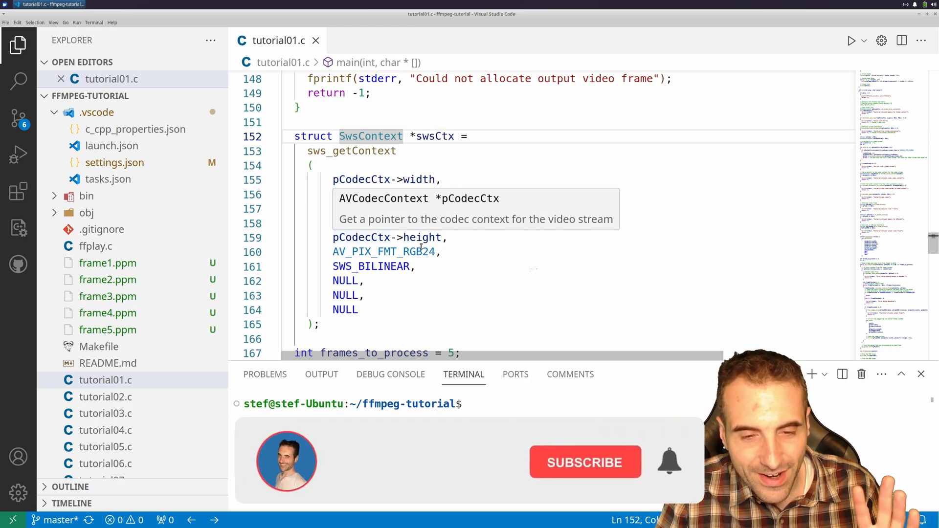
left_click(334, 251)
left_click_drag(355, 252, 454, 254)
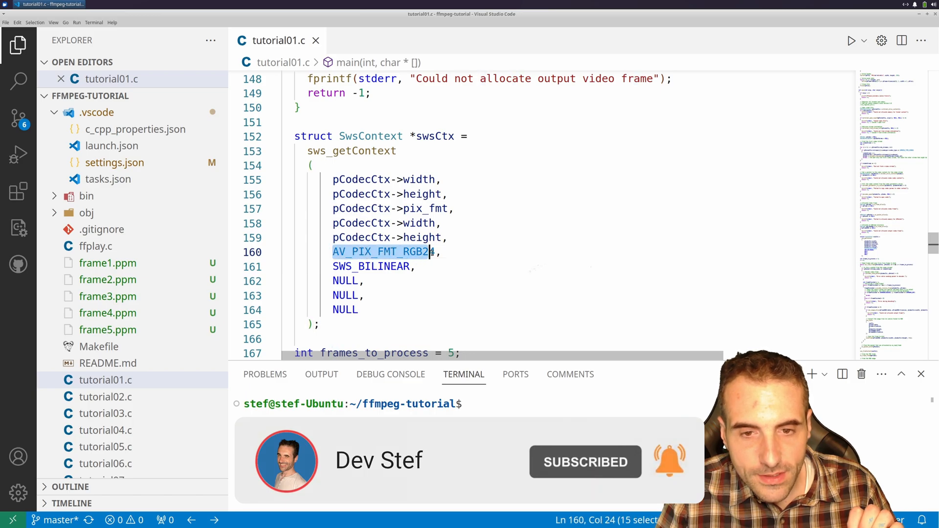
left_click(449, 253)
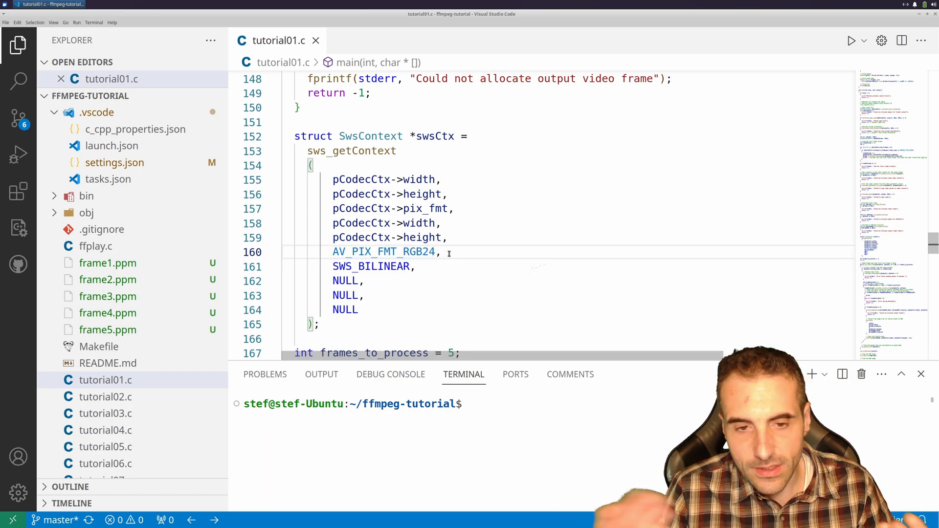
scroll(440, 250, "down", 2)
scroll(430, 245, "down", 1)
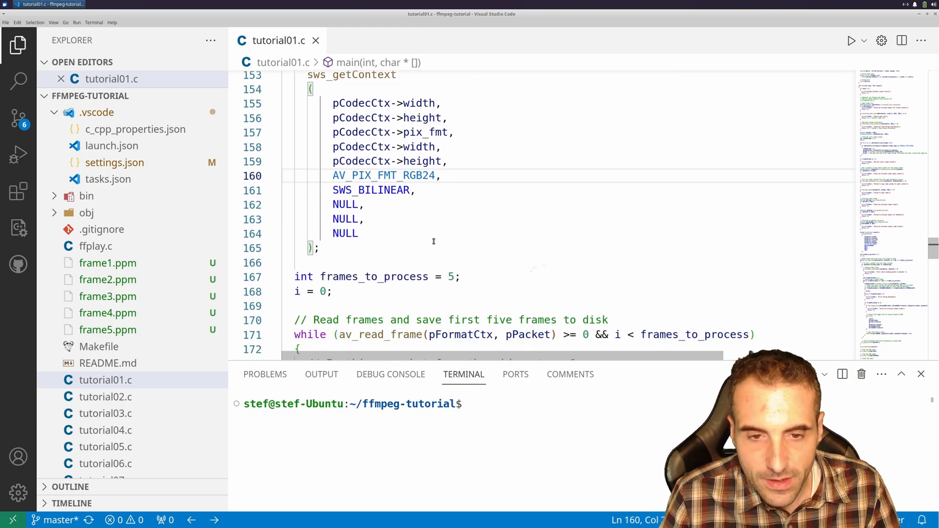
scroll(323, 200, "down", 2)
left_click_drag(321, 200, 430, 200)
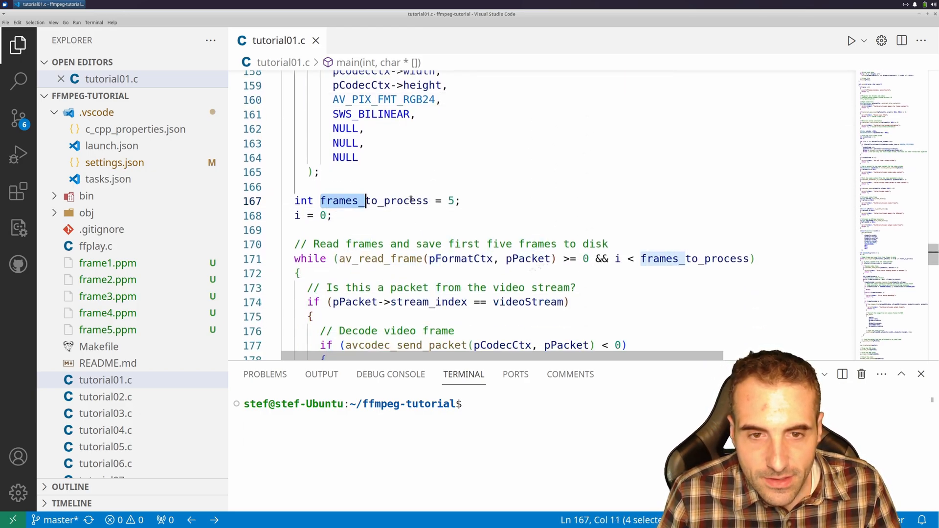
left_click(444, 201)
left_click_drag(447, 200, 476, 200)
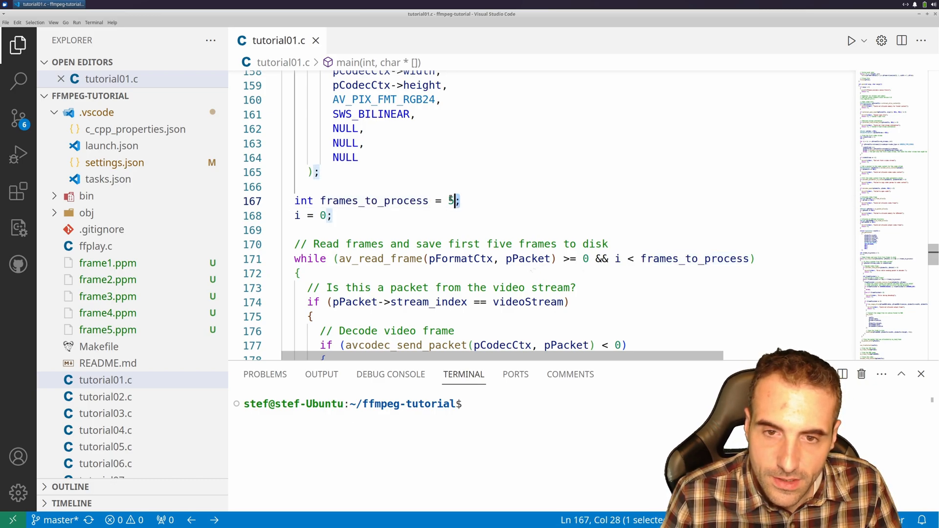
left_click(465, 200)
double_click(450, 200)
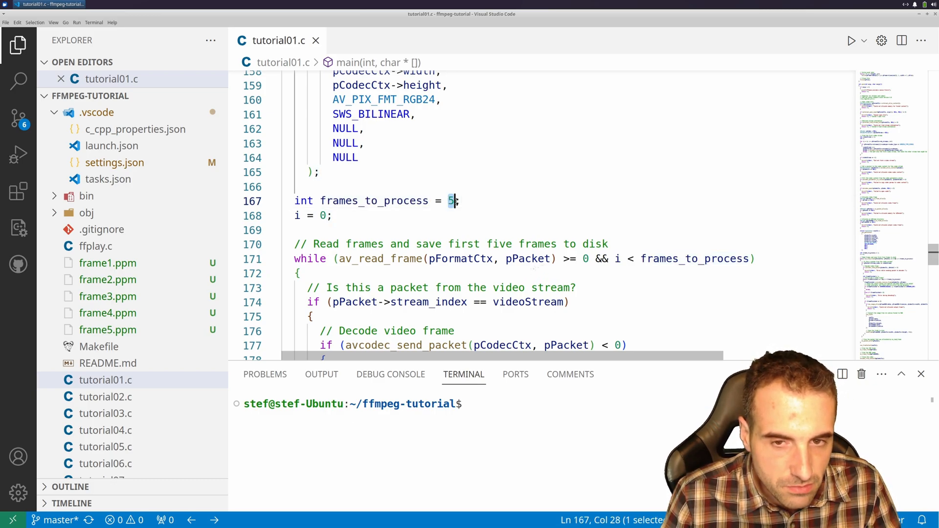
left_click(476, 201)
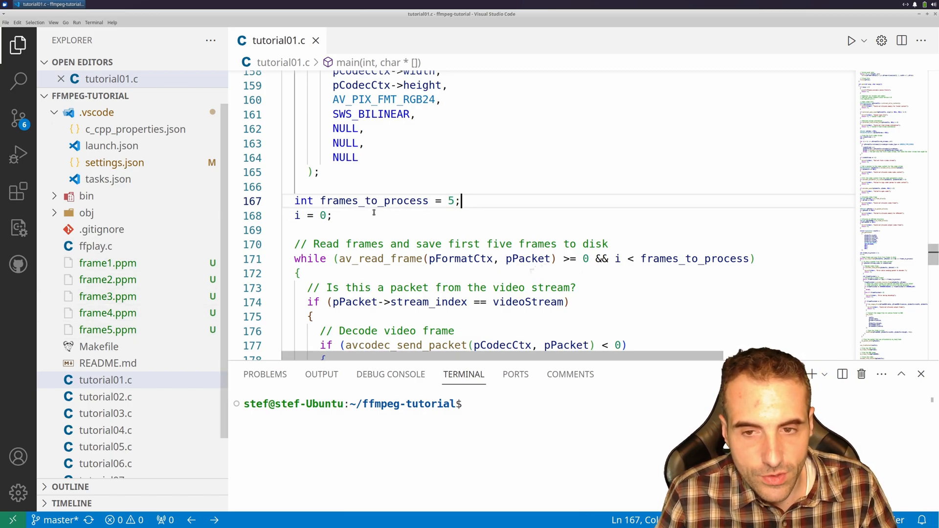
left_click_drag(443, 201, 462, 201)
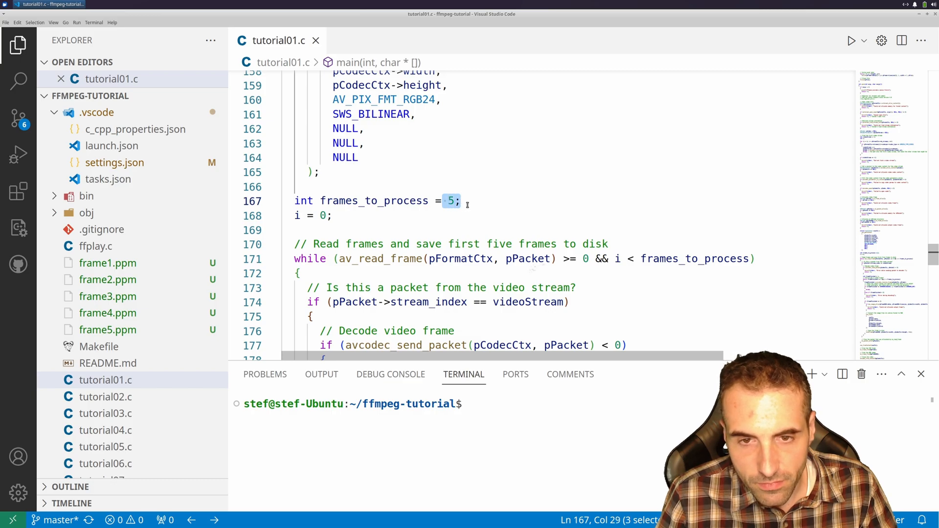
left_click(467, 204)
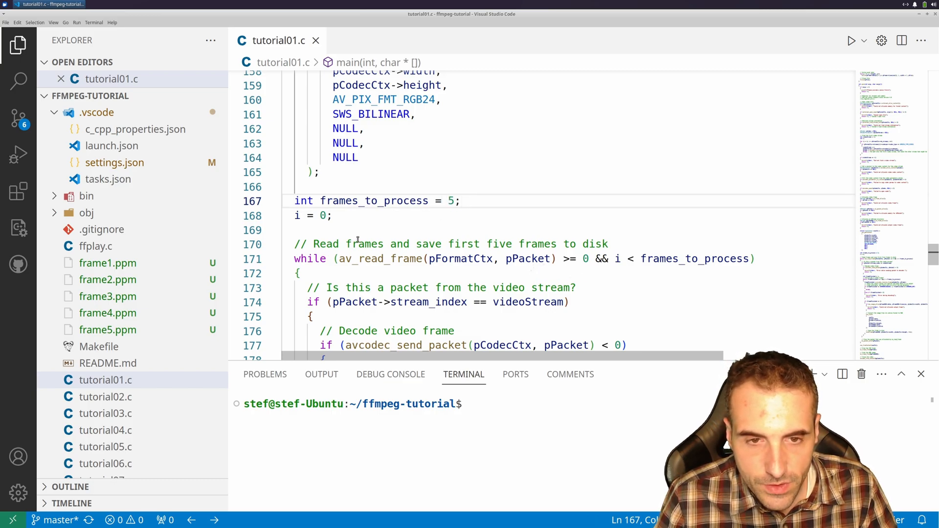
left_click_drag(295, 216, 335, 216)
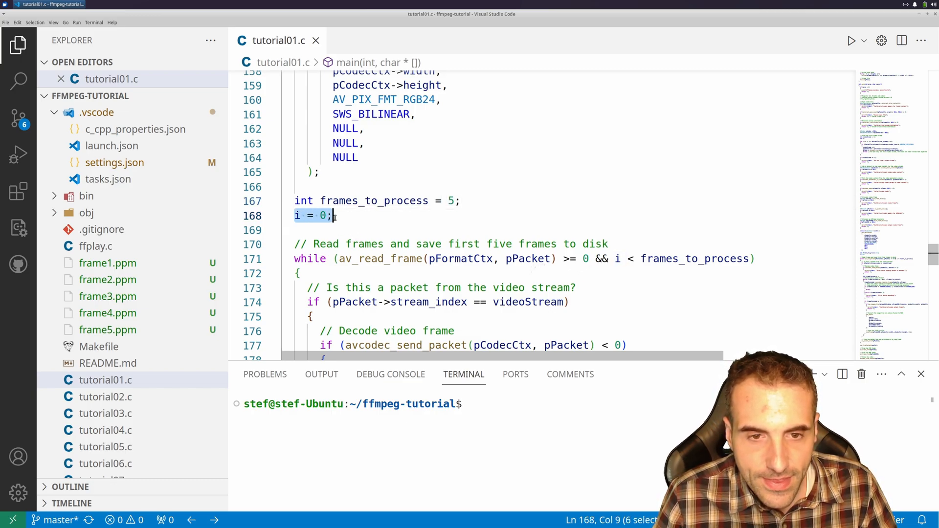
left_click(308, 228)
scroll(393, 244, "down", 2)
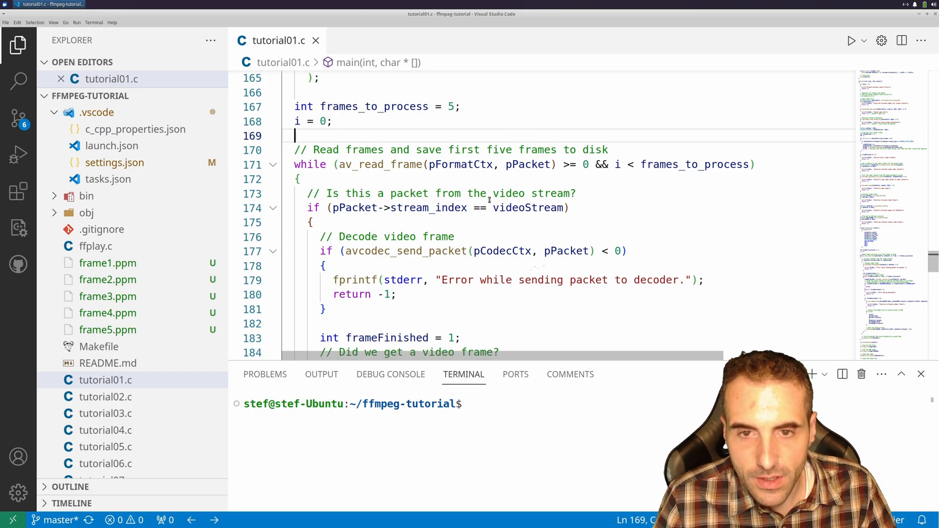
scroll(388, 218, "down", 3)
scroll(374, 228, "down", 2)
scroll(362, 237, "down", 1)
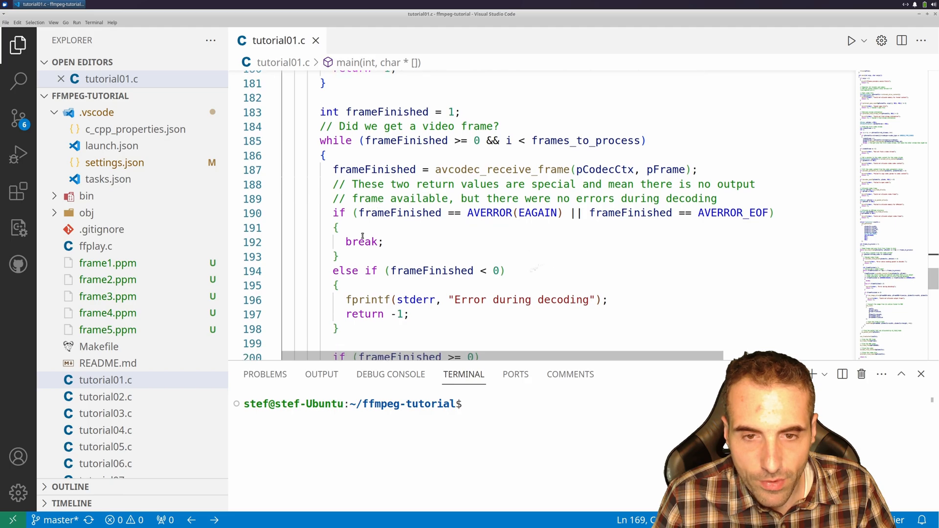
scroll(514, 249, "down", 2)
scroll(440, 264, "down", 3)
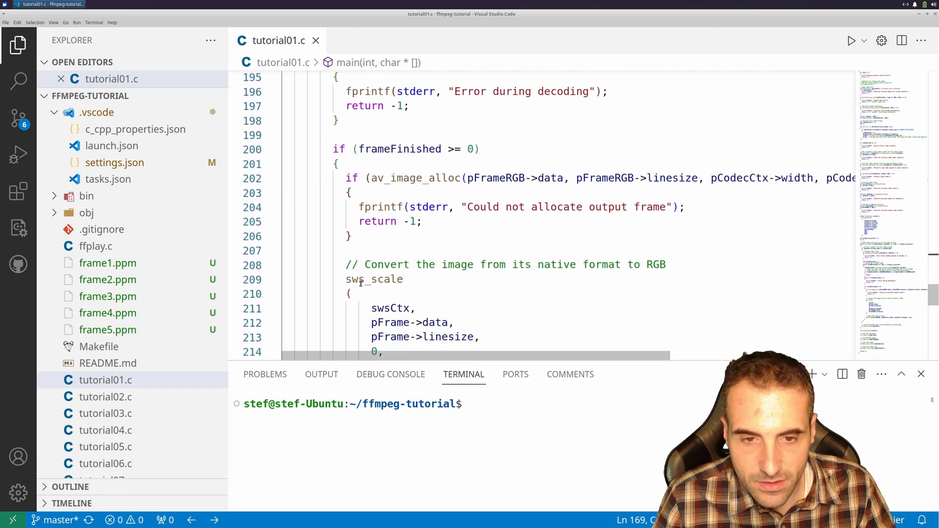
scroll(360, 283, "down", 3)
scroll(359, 283, "up", 4)
scroll(356, 279, "up", 3)
scroll(352, 274, "up", 4)
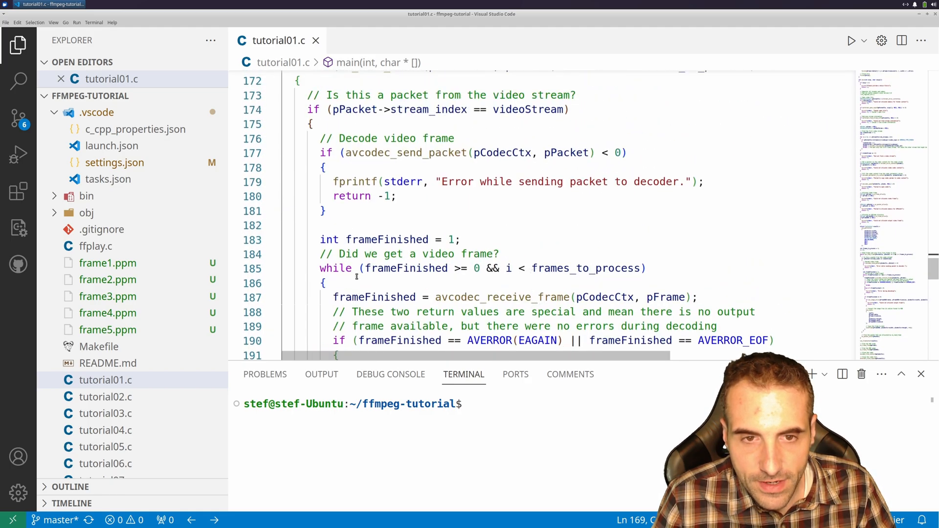
scroll(347, 269, "up", 3)
scroll(342, 257, "up", 1)
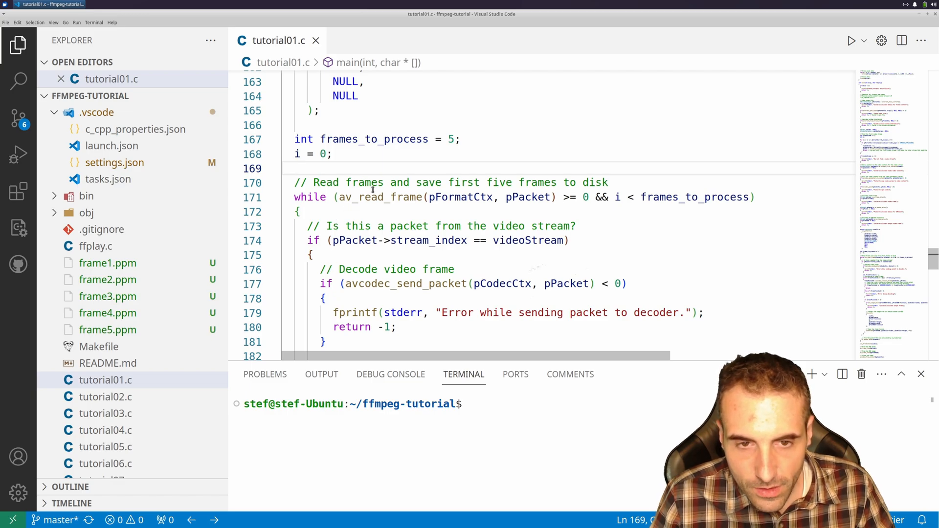
left_click_drag(339, 197, 420, 196)
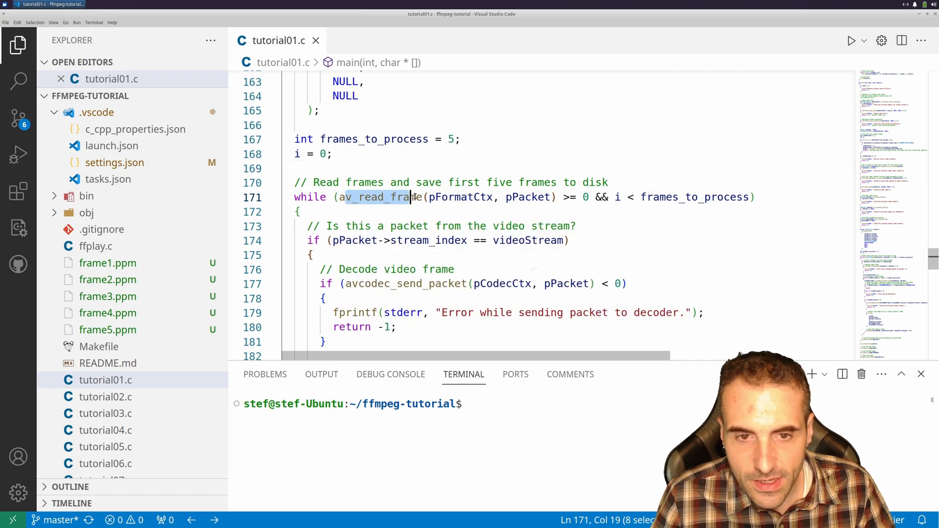
left_click(433, 197)
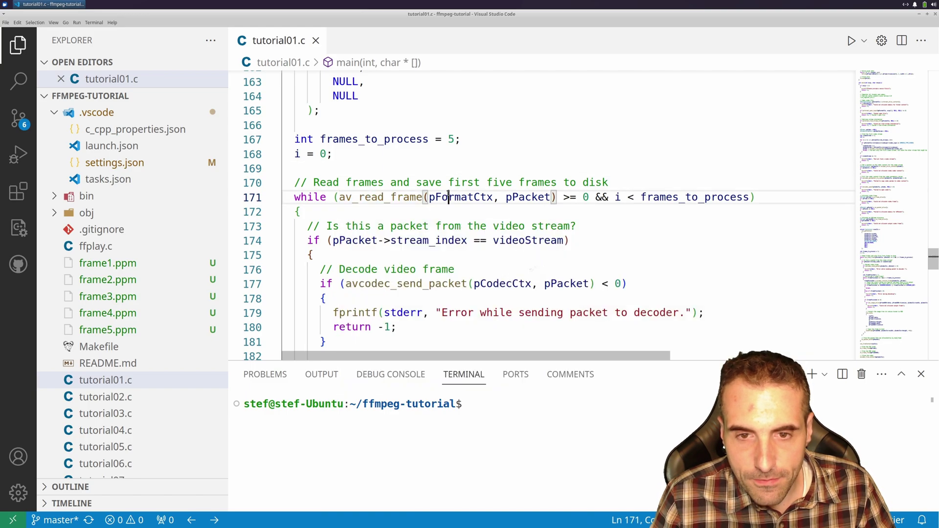
left_click(519, 197)
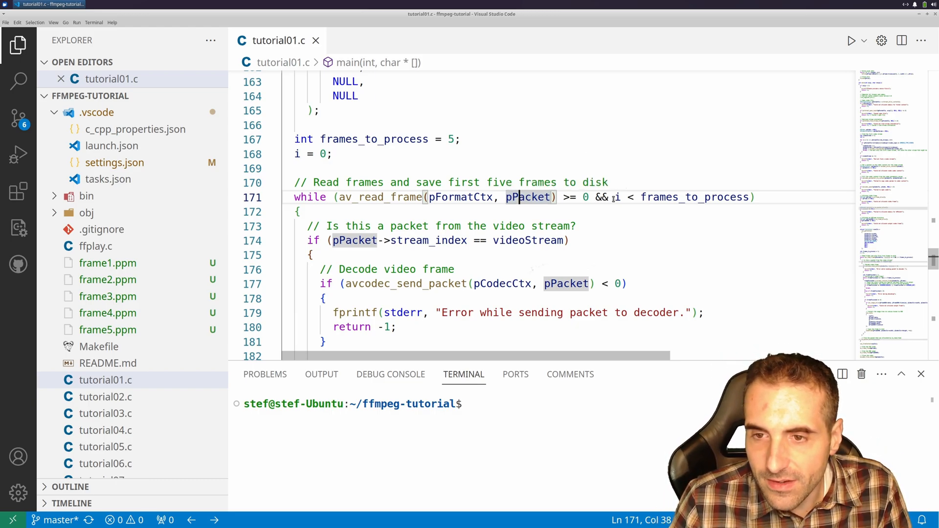
left_click_drag(622, 196, 732, 196)
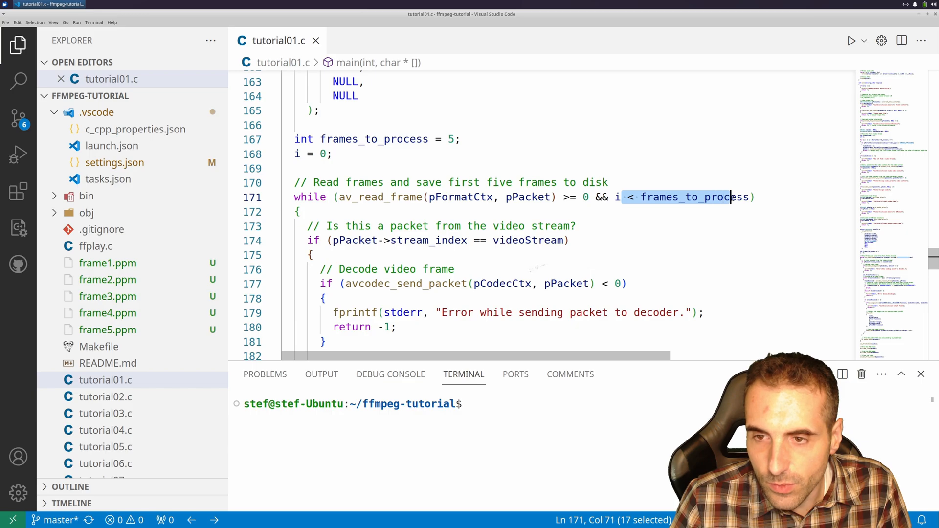
left_click(679, 188)
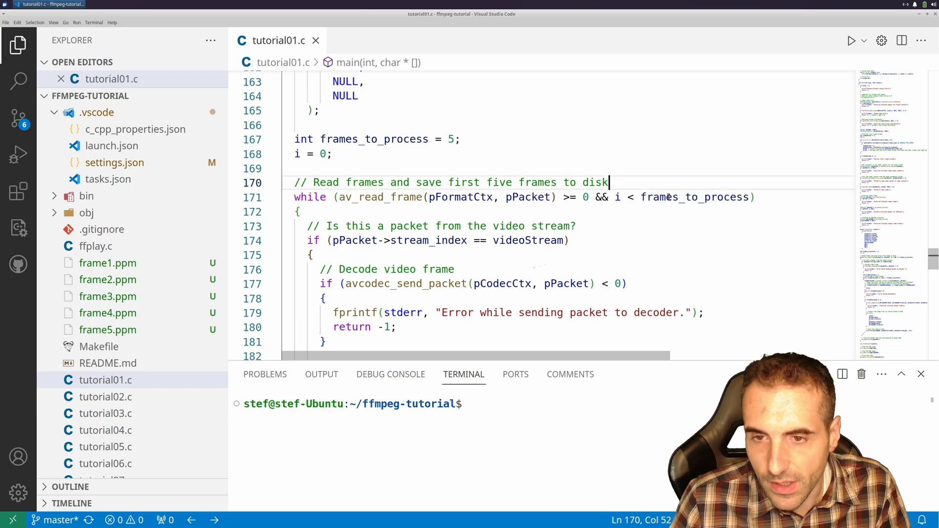
left_click(626, 196)
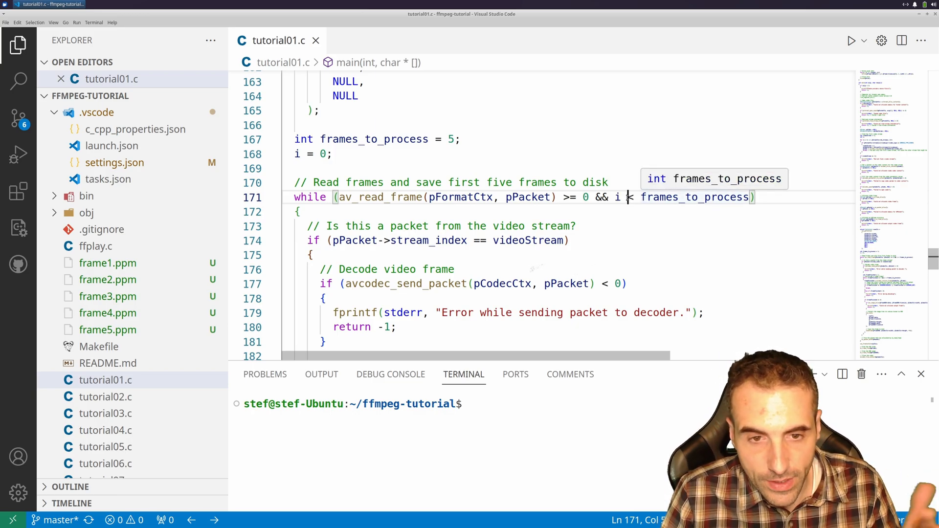
left_click(352, 244)
left_click(405, 241)
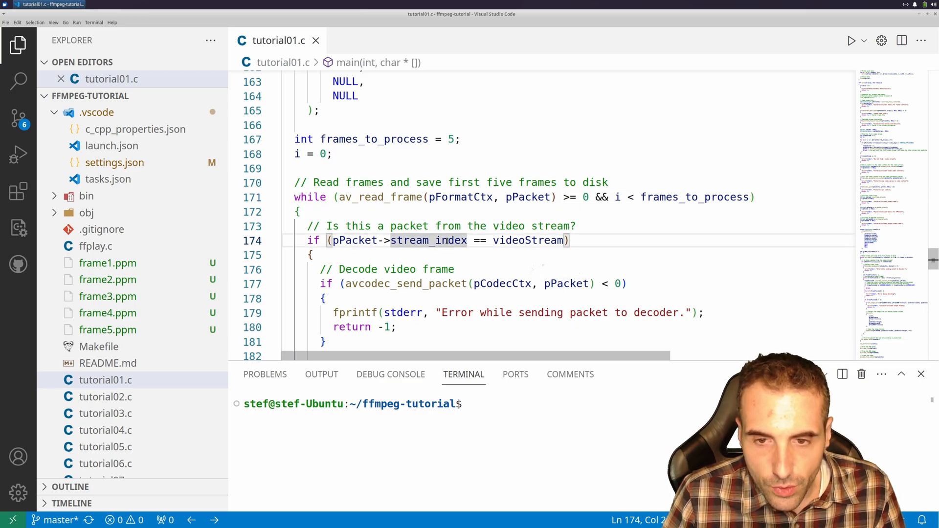
left_click(512, 240)
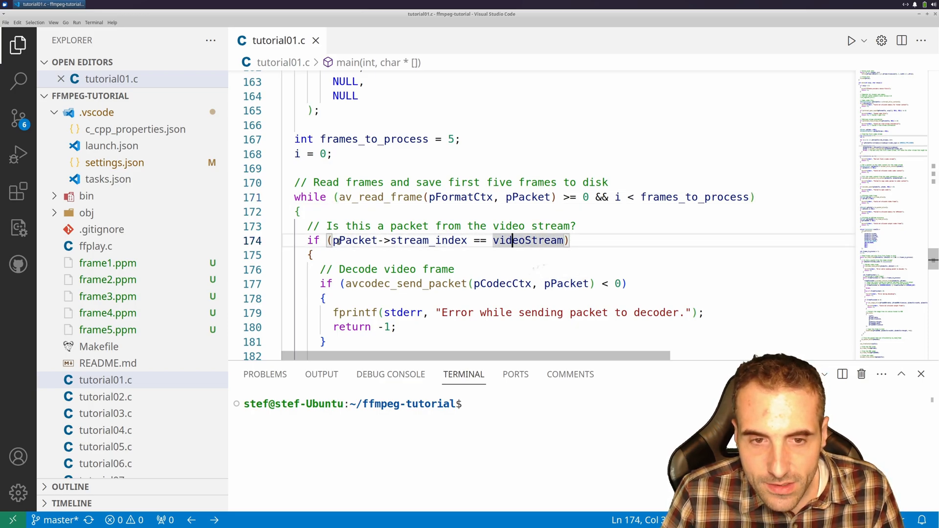
left_click_drag(334, 241, 426, 239)
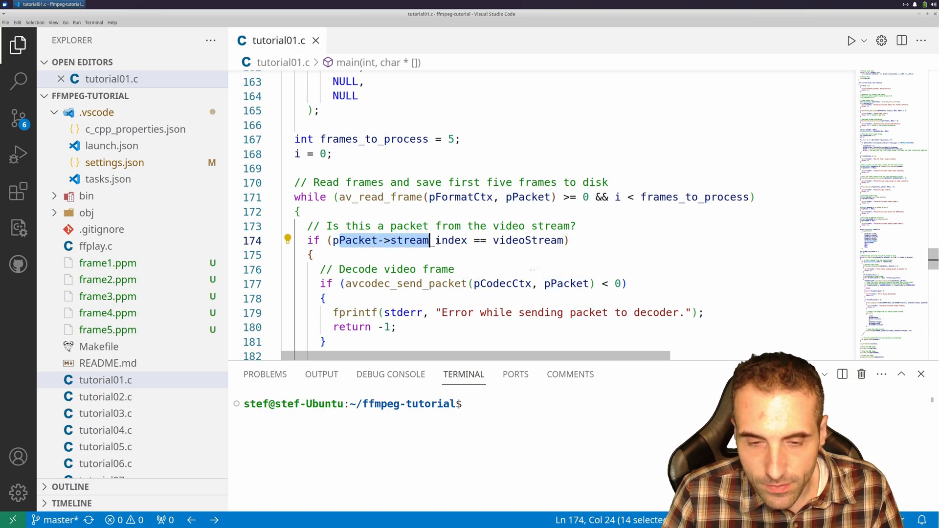
left_click(440, 241)
mouse_move(439, 241)
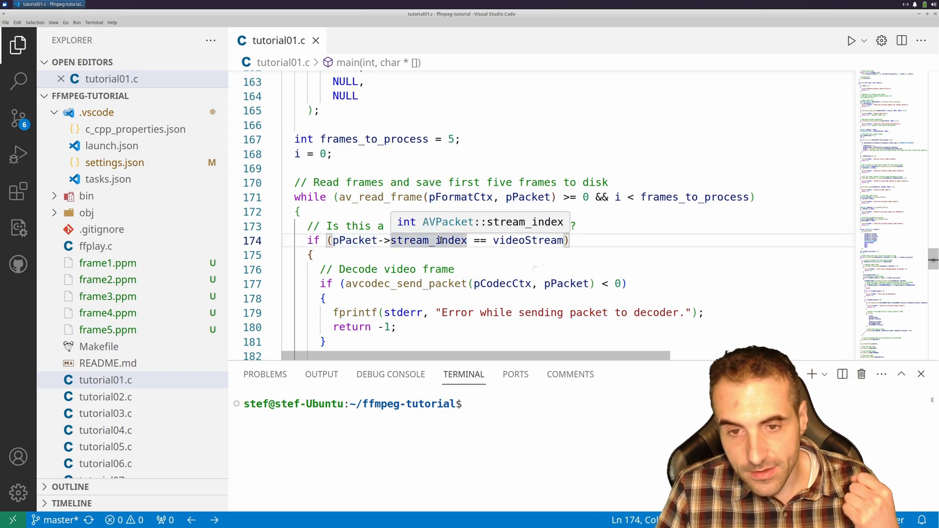
left_click(502, 238)
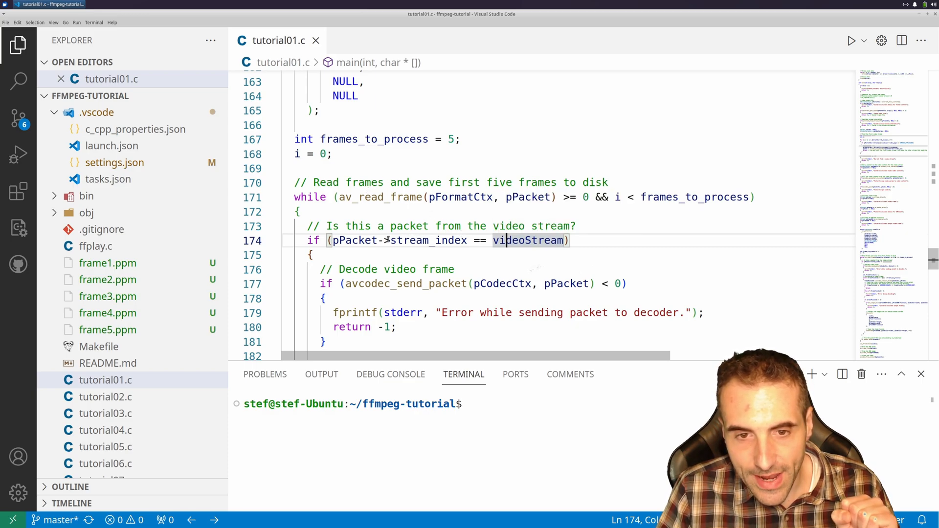
scroll(386, 240, "down", 1)
double_click(426, 220)
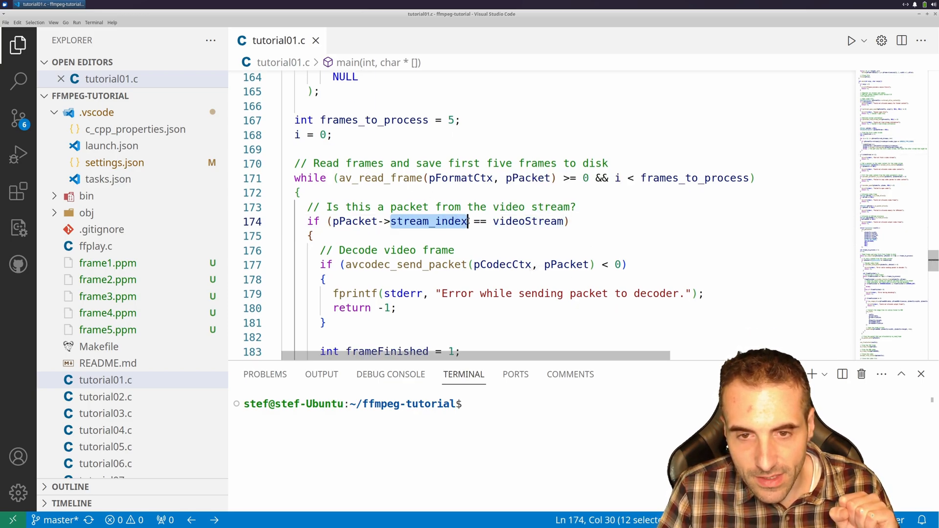
left_click(499, 221)
mouse_move(529, 221)
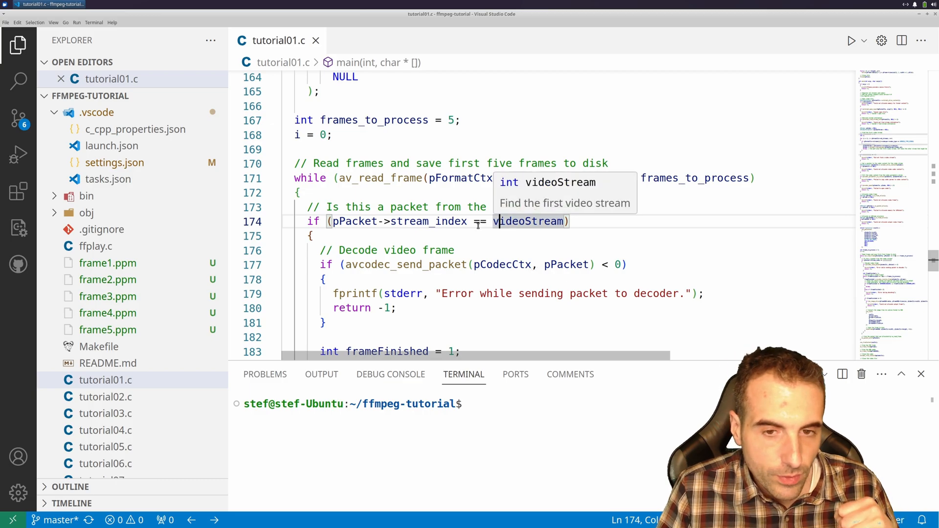
scroll(351, 240, "down", 1)
scroll(351, 241, "down", 2)
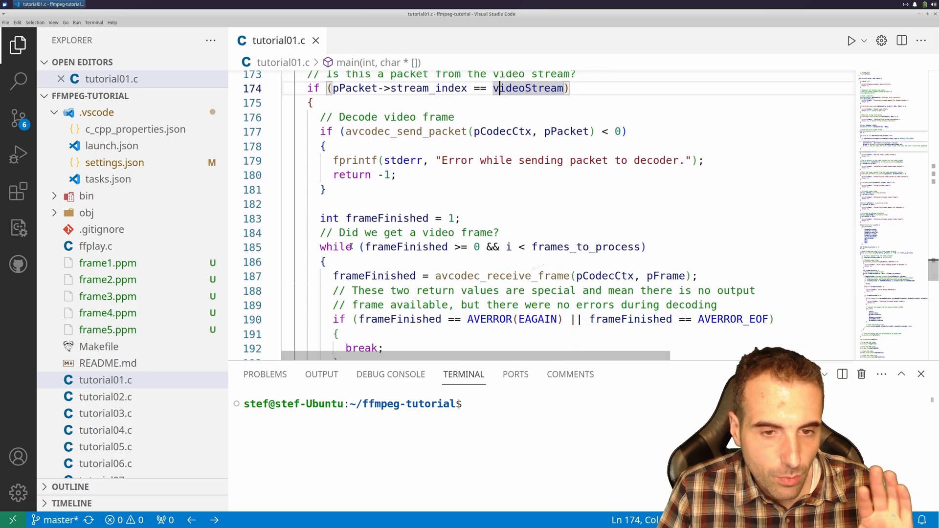
scroll(347, 248, "up", 3)
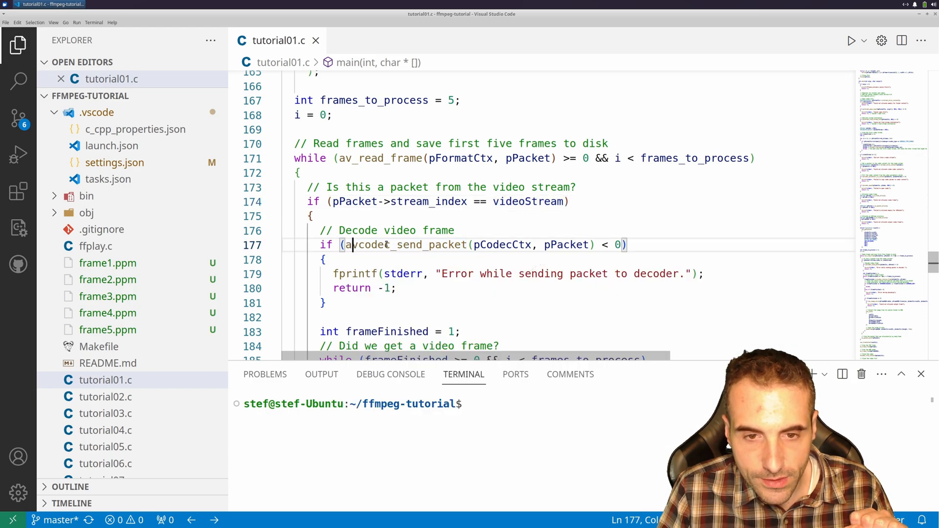
left_click_drag(351, 246, 473, 244)
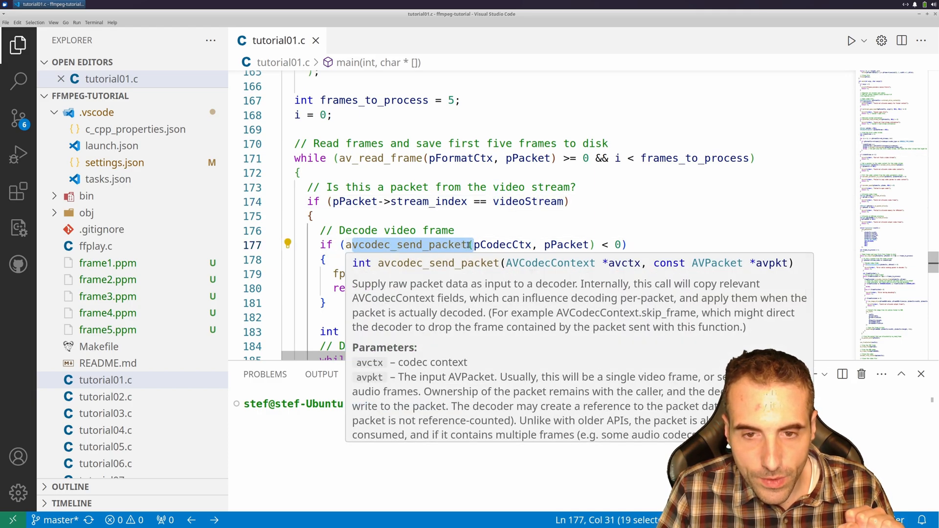
left_click(345, 247)
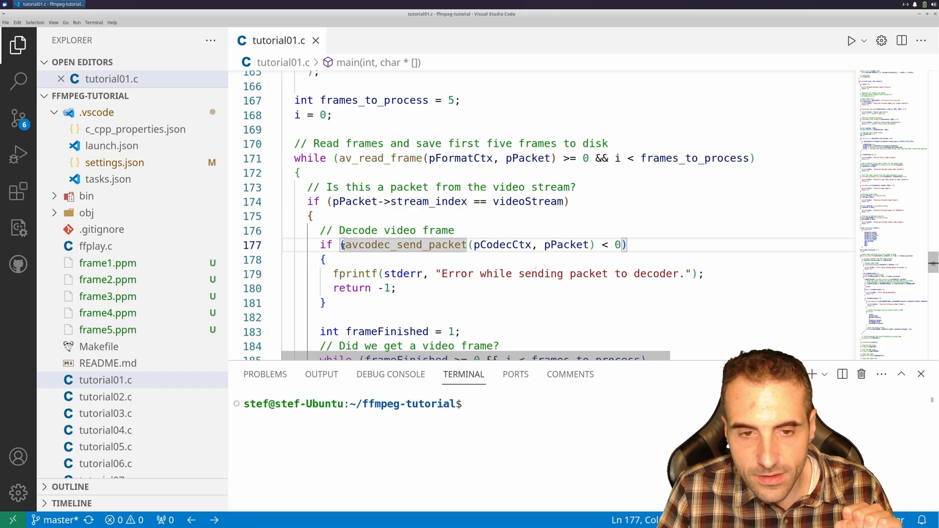
left_click_drag(345, 246, 447, 247)
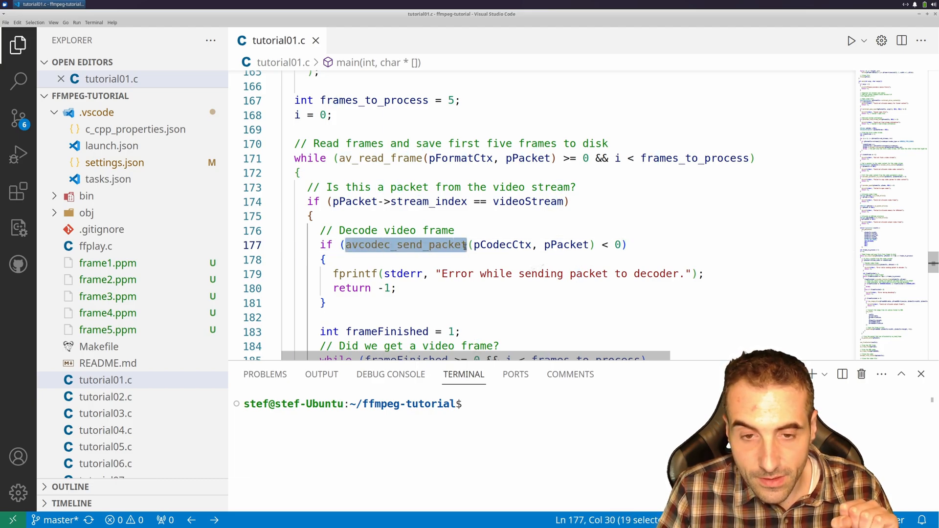
left_click(407, 257)
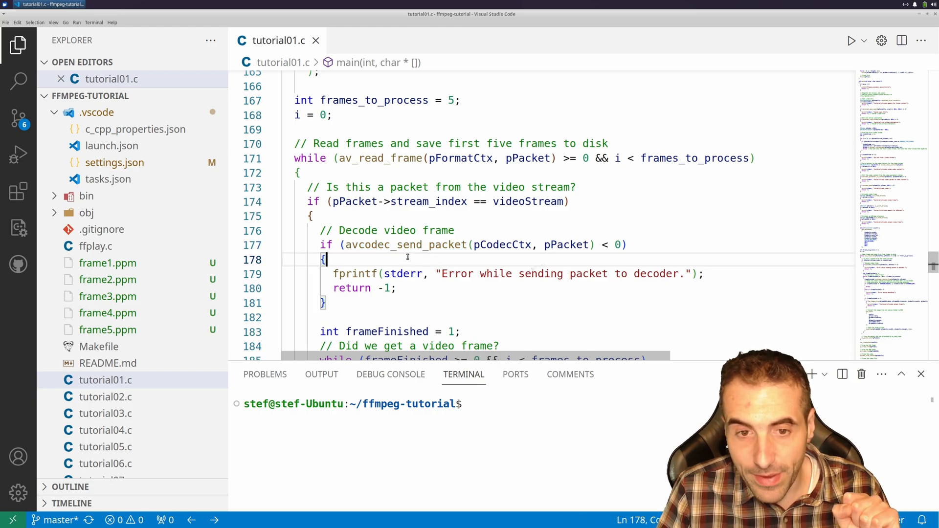
scroll(398, 258, "down", 2)
scroll(397, 257, "down", 1)
scroll(397, 253, "down", 1)
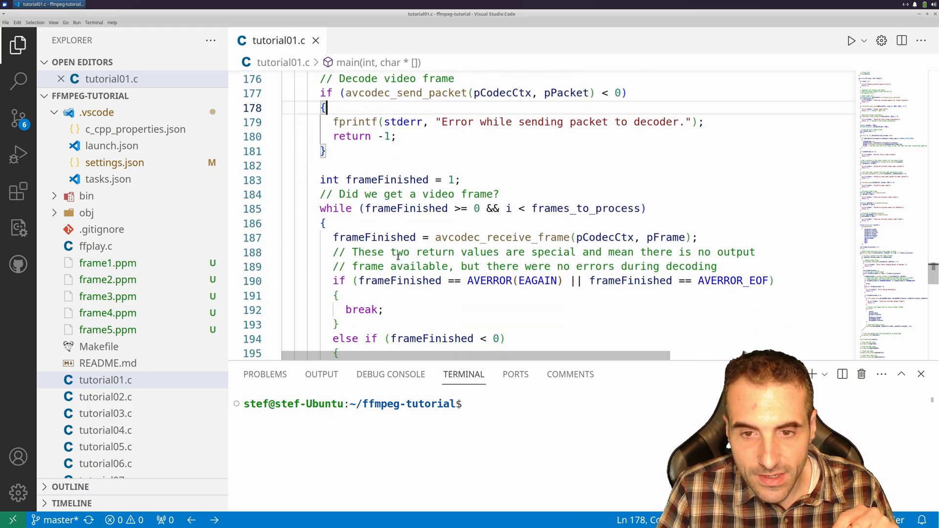
left_click_drag(435, 237, 570, 237)
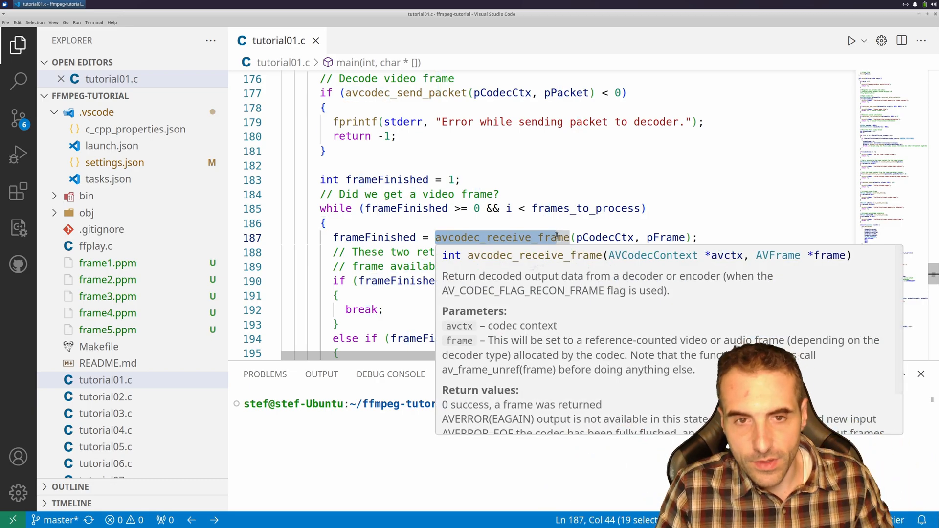
left_click(415, 180)
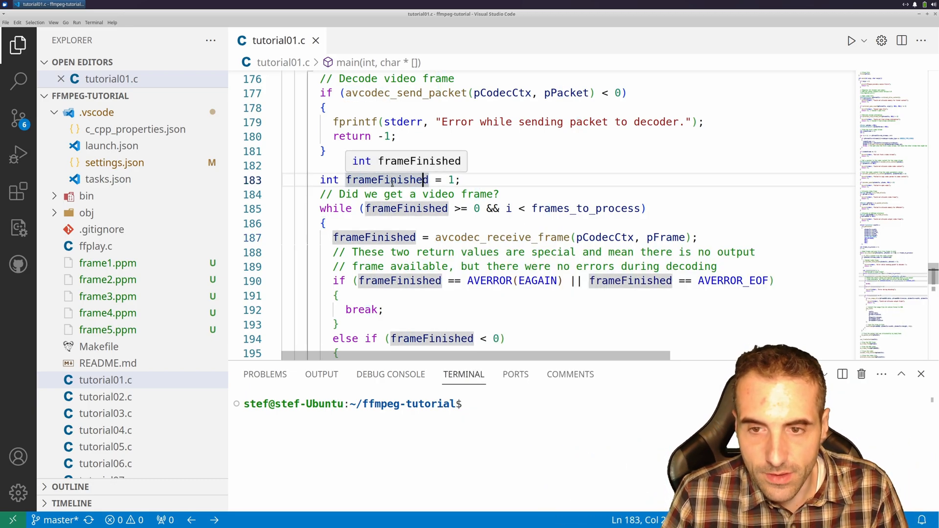
double_click(484, 237)
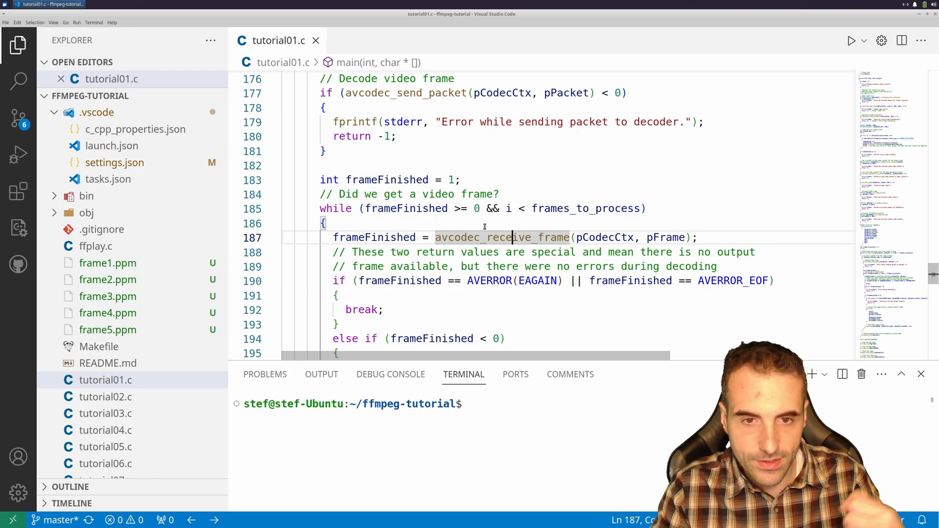
left_click(406, 208)
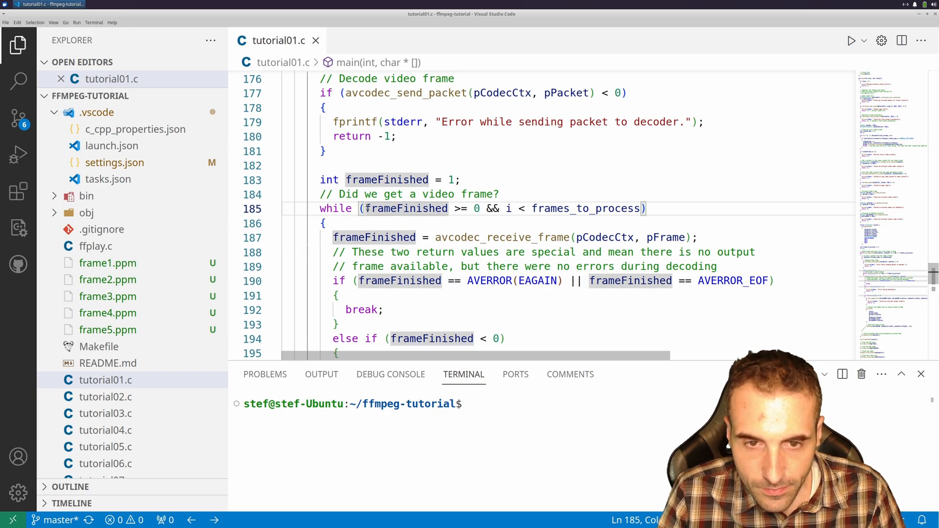
scroll(571, 213, "down", 2)
scroll(484, 213, "down", 1)
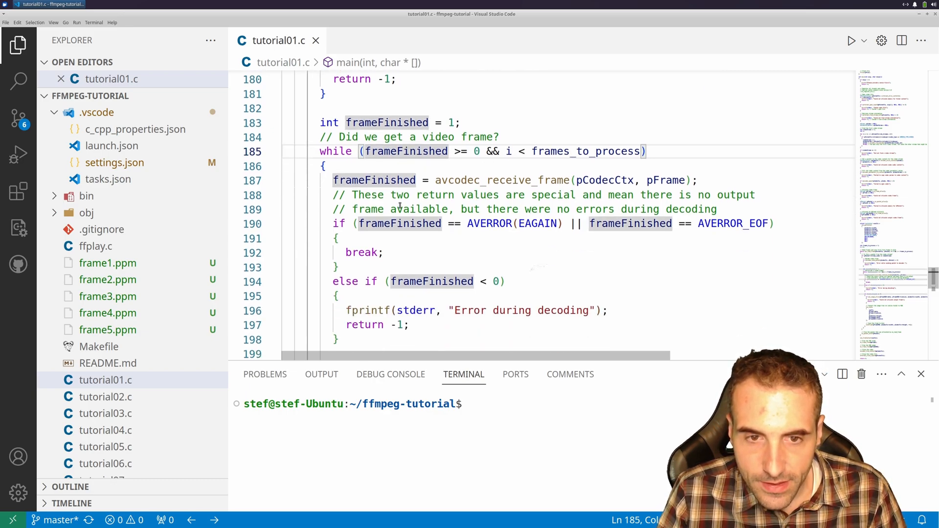
scroll(400, 205, "down", 2)
scroll(405, 136, "down", 2)
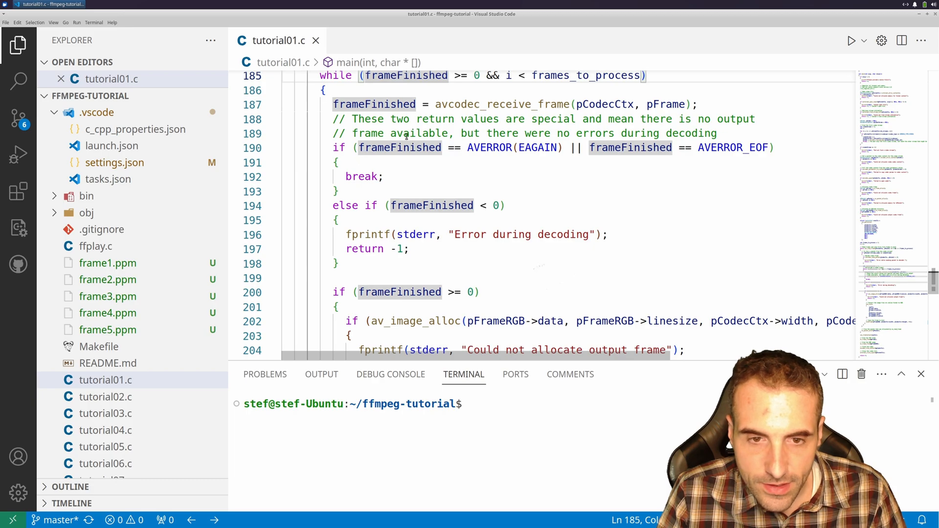
scroll(502, 215, "down", 1)
scroll(477, 213, "down", 1)
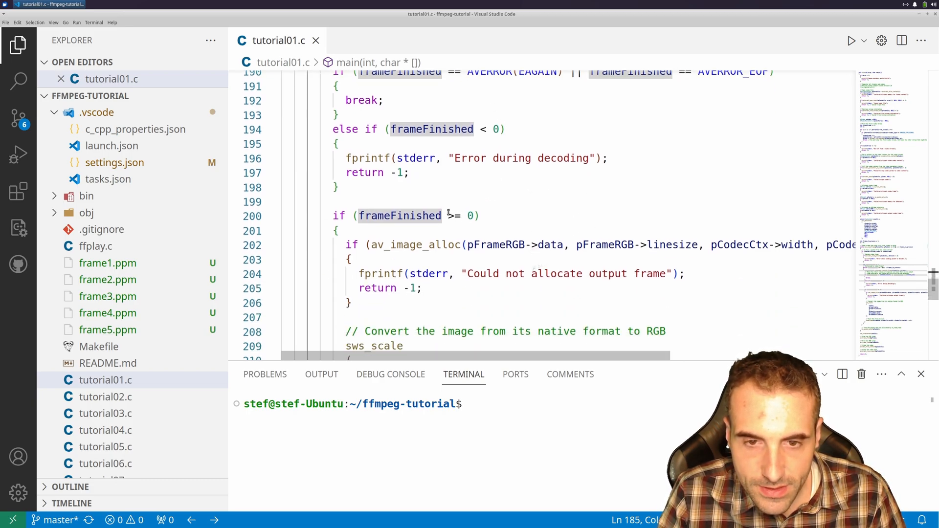
scroll(448, 213, "down", 1)
scroll(399, 178, "down", 1)
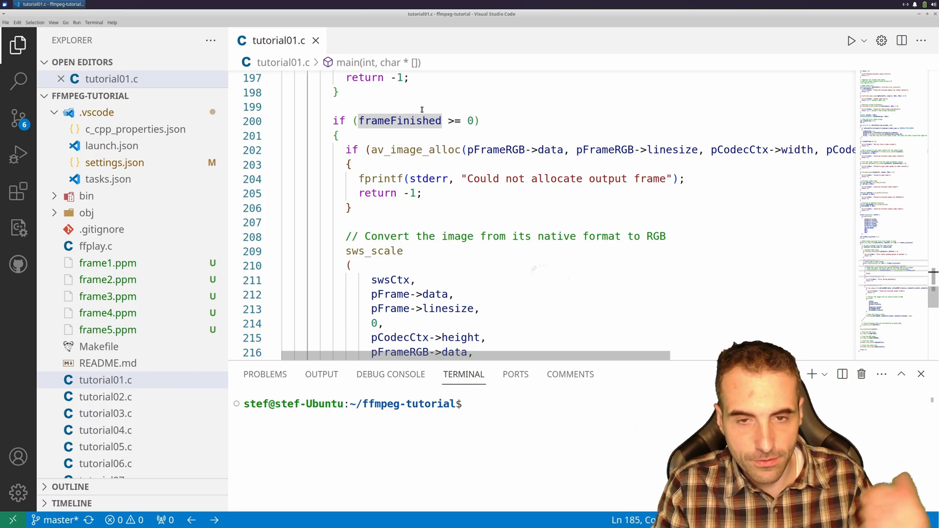
scroll(419, 116, "up", 1)
scroll(398, 122, "up", 2)
scroll(377, 116, "up", 3)
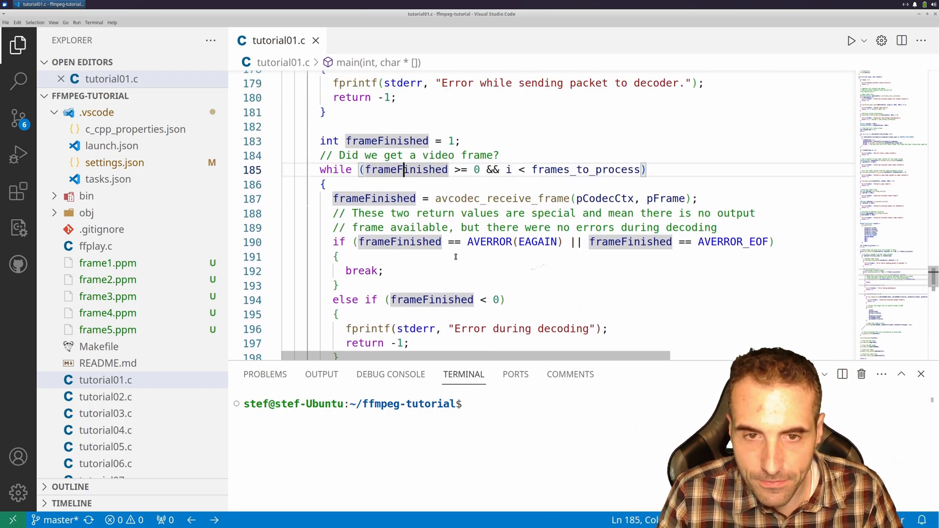
scroll(418, 200, "up", 1)
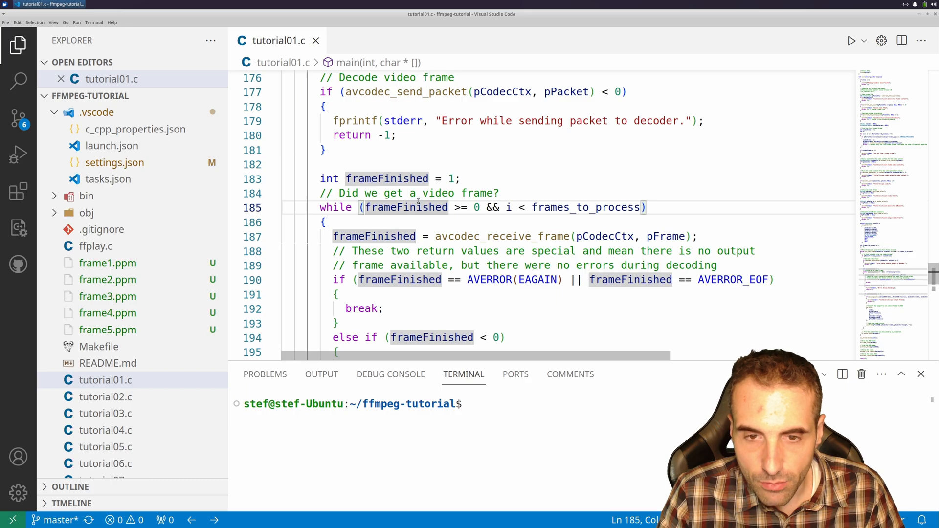
scroll(420, 200, "down", 1)
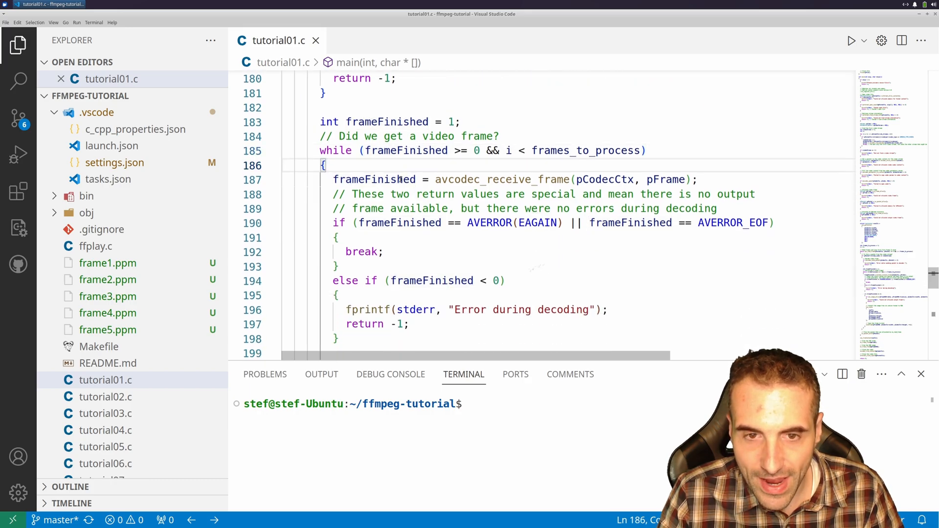
Highlight the AVERROR(EAGAIN)/AVERROR_EOF conditions after avcodec_receive_frame on line 190
left_click(403, 179)
scroll(402, 180, "down", 1)
scroll(401, 181, "down", 1)
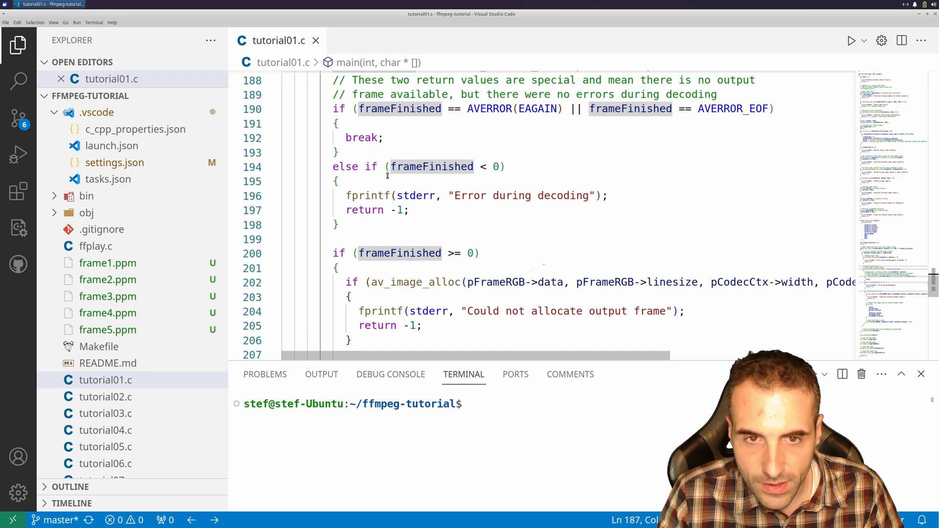
scroll(386, 175, "up", 1)
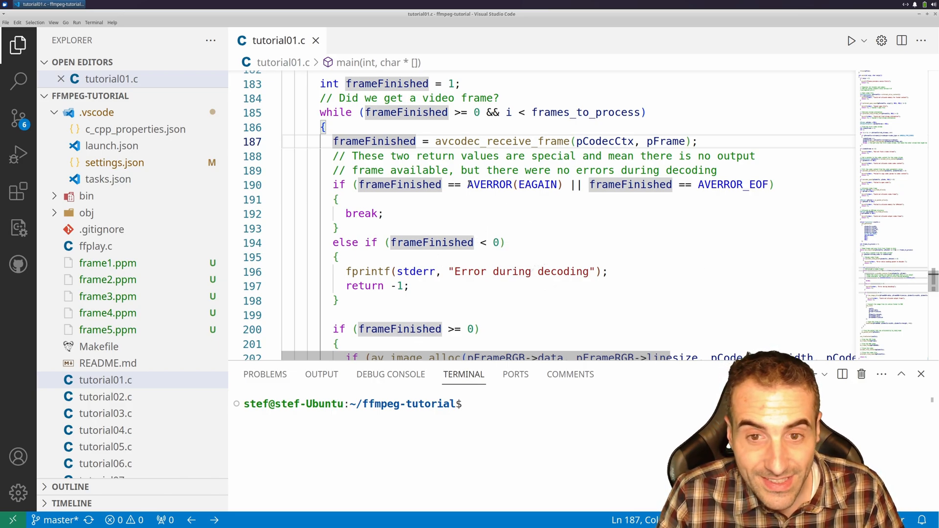
left_click_drag(468, 185, 775, 185)
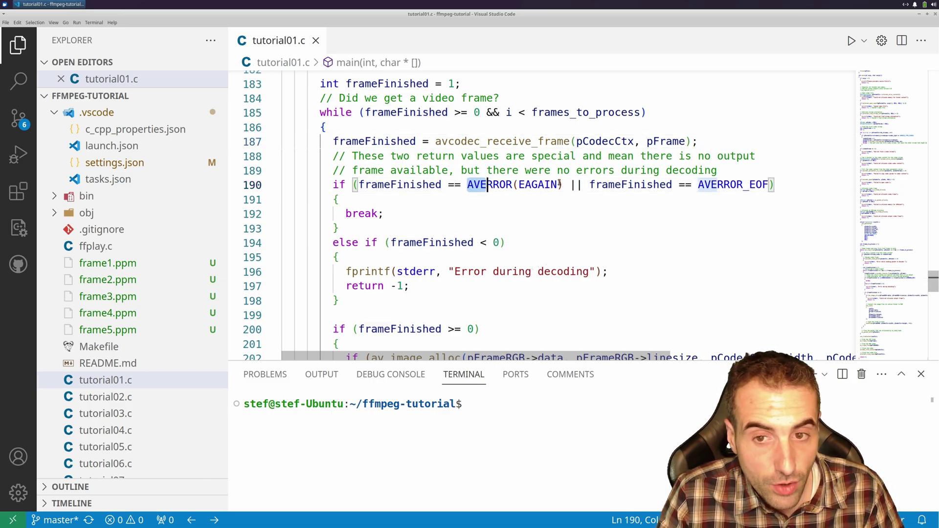
left_click(779, 199)
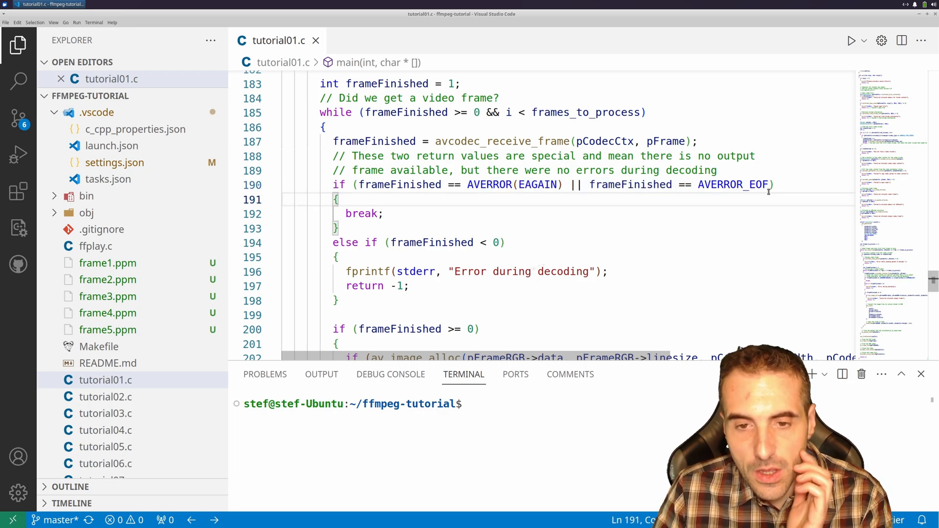
scroll(520, 296, "down", 2)
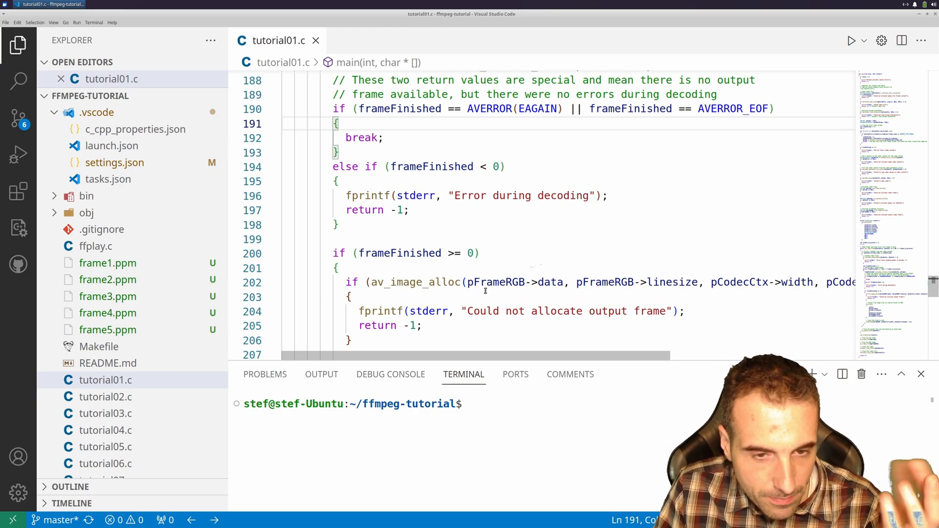
mouse_move(415, 282)
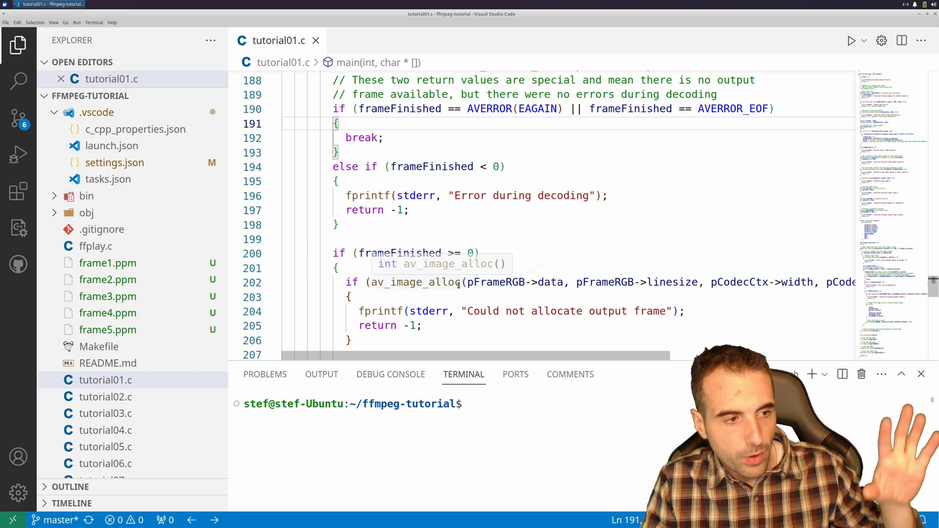
left_click(488, 294)
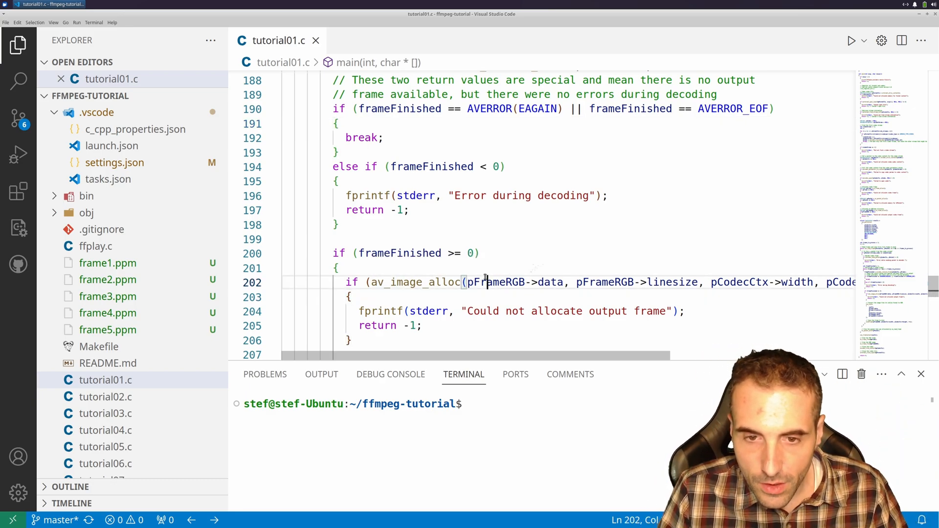
scroll(447, 323, "down", 2)
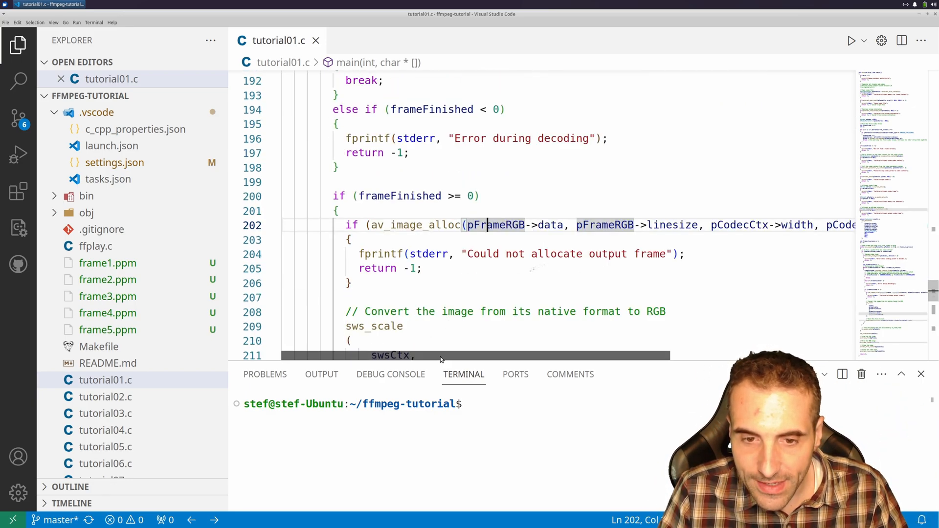
scroll(494, 351, "right", 2)
scroll(494, 351, "right", 3)
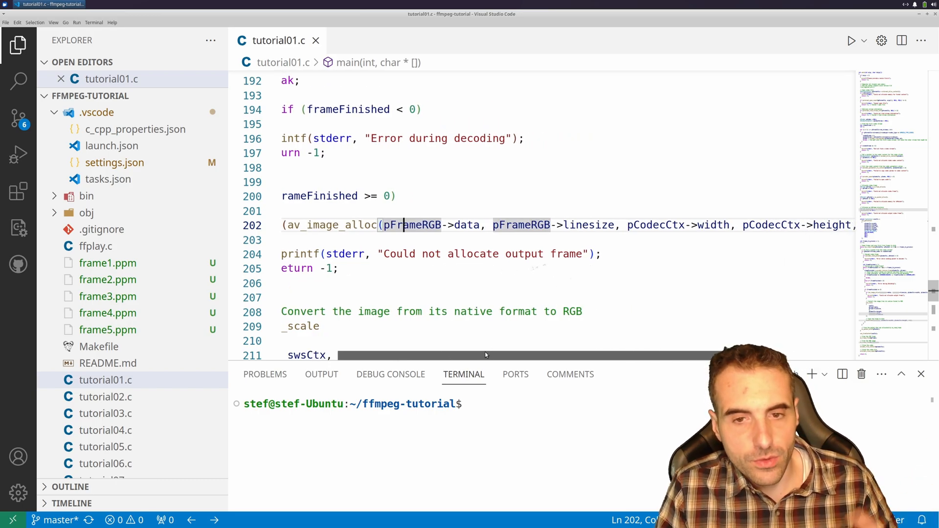
left_click_drag(494, 351, 475, 355)
left_click(471, 225)
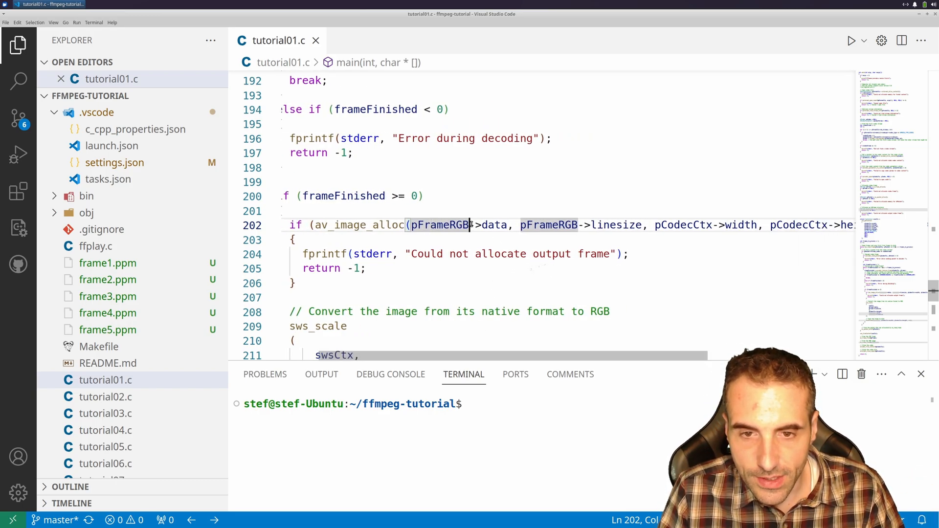
left_click(478, 225)
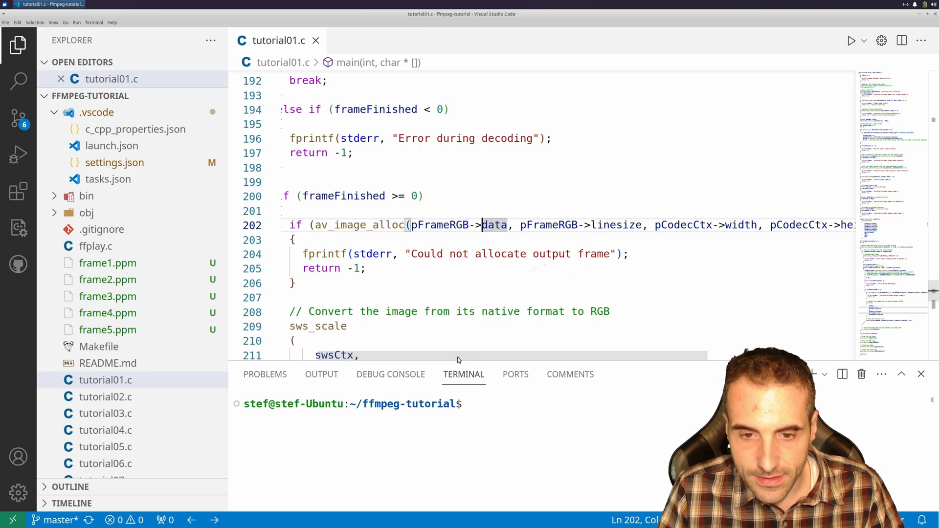
scroll(474, 358, "right", 1)
scroll(474, 358, "right", 2)
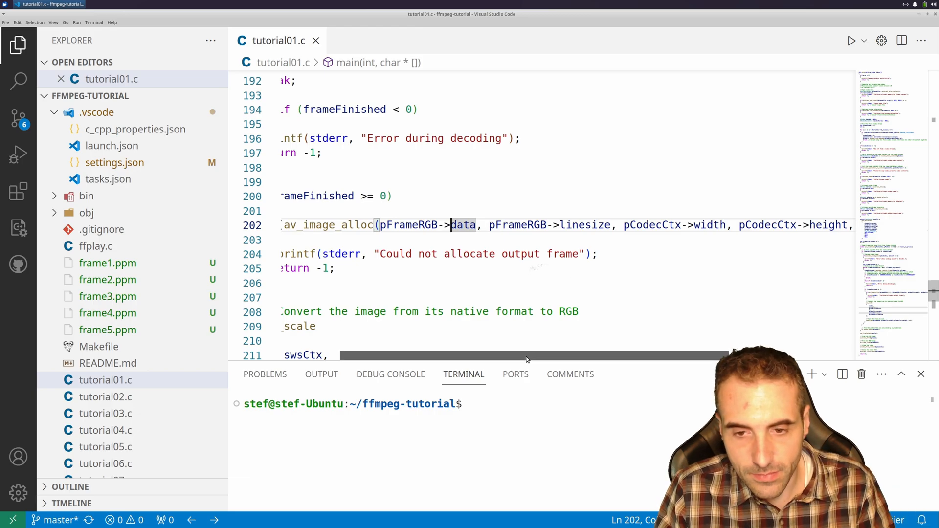
scroll(574, 356, "right", 2)
scroll(573, 356, "right", 2)
scroll(574, 352, "right", 2)
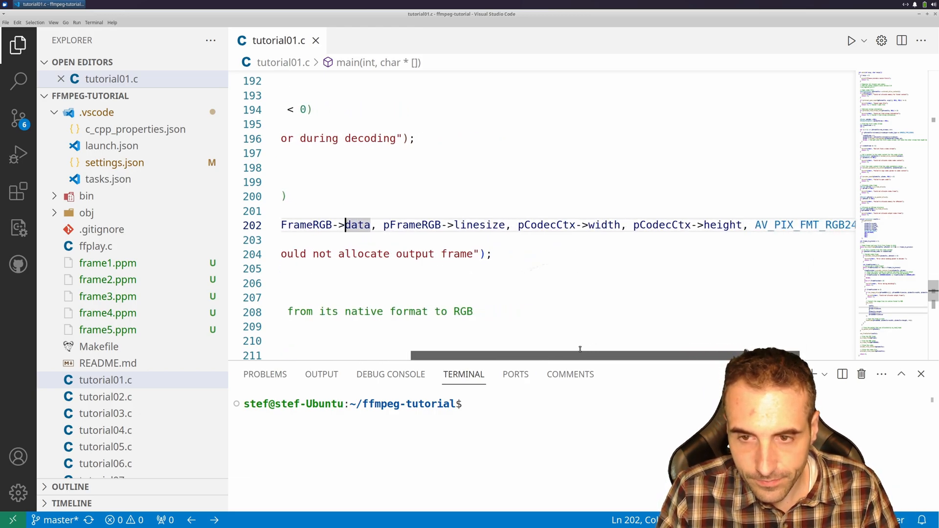
scroll(578, 347, "left", 2)
left_click(451, 225)
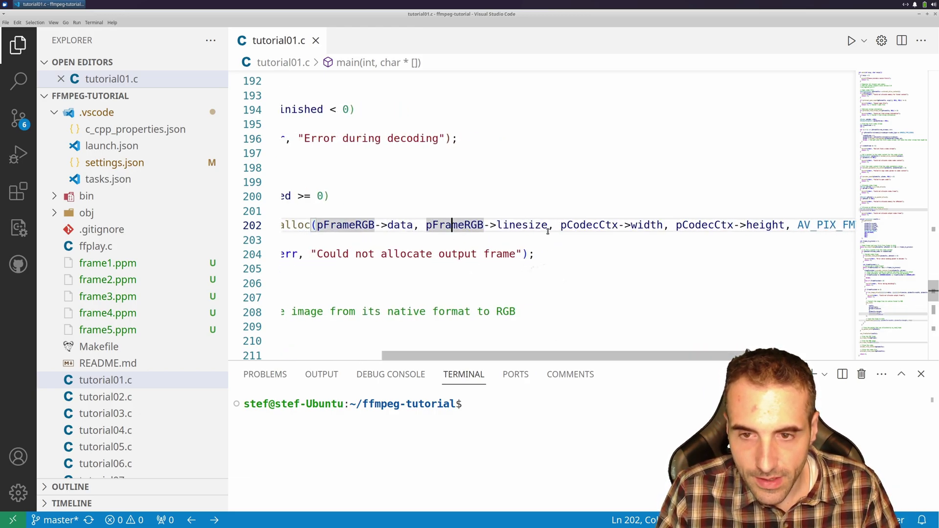
left_click(598, 226)
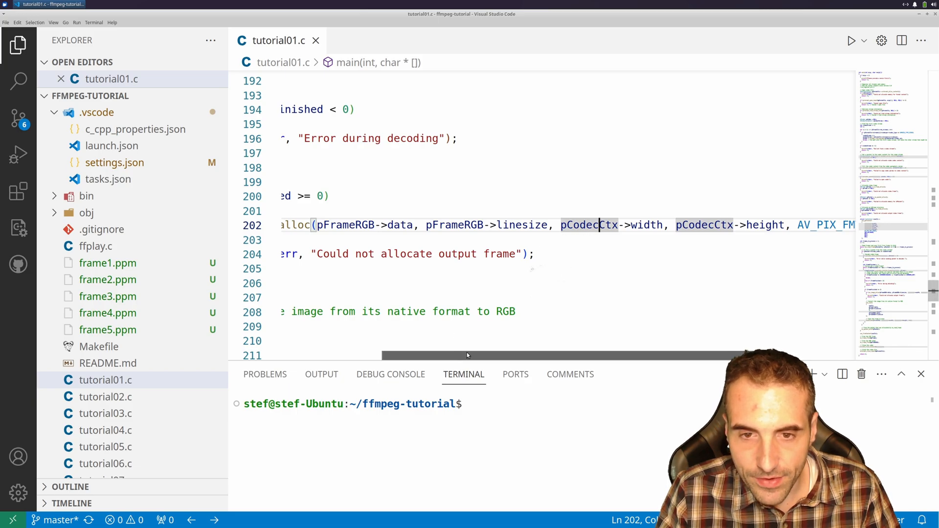
scroll(466, 353, "right", 1)
scroll(456, 353, "left", 2)
scroll(467, 214, "left", 1)
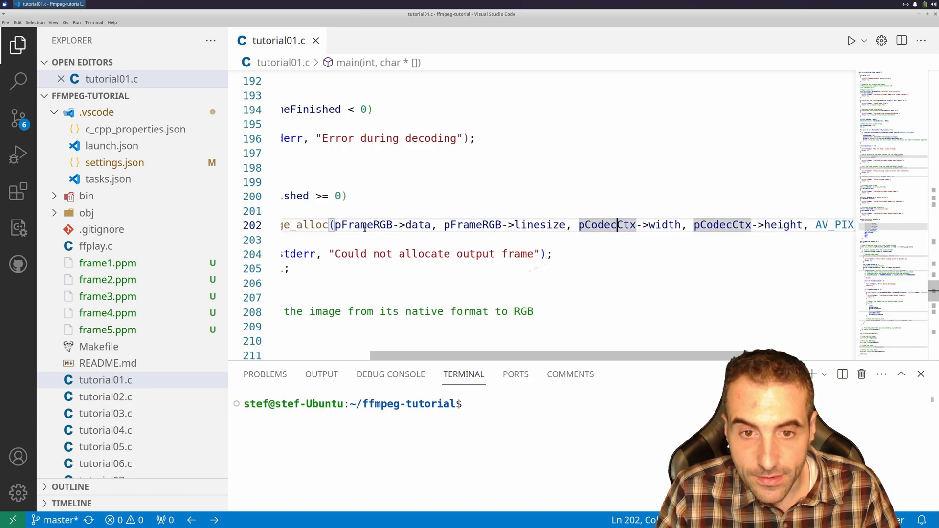
left_click_drag(361, 226, 569, 228)
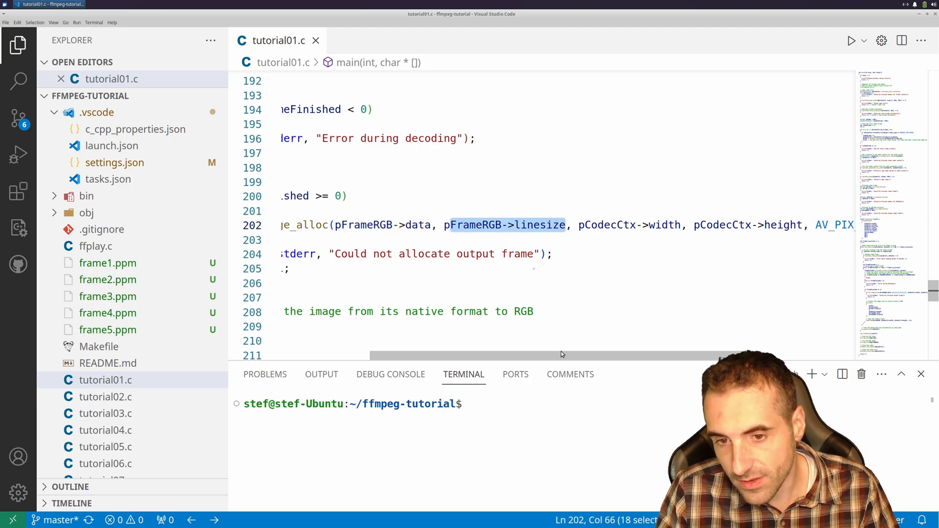
left_click_drag(588, 353, 640, 353)
left_click_drag(502, 226, 727, 227)
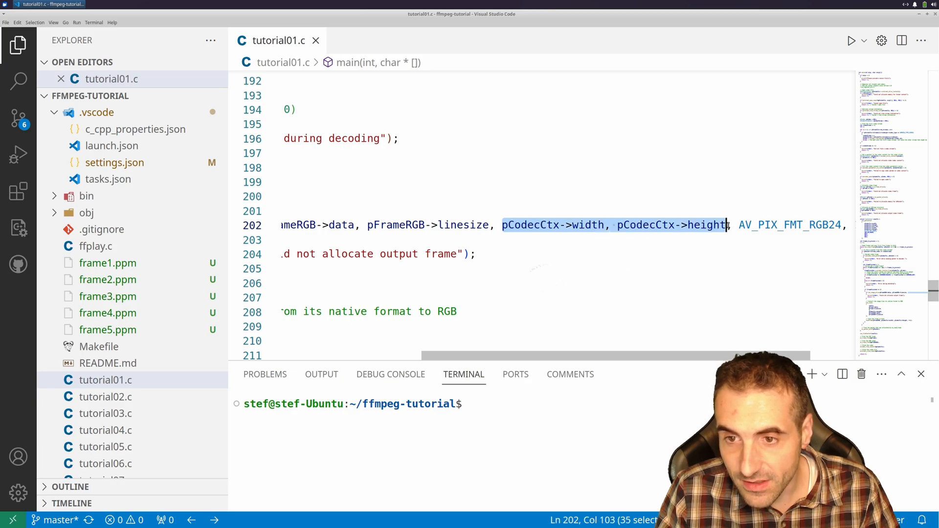
left_click(628, 340)
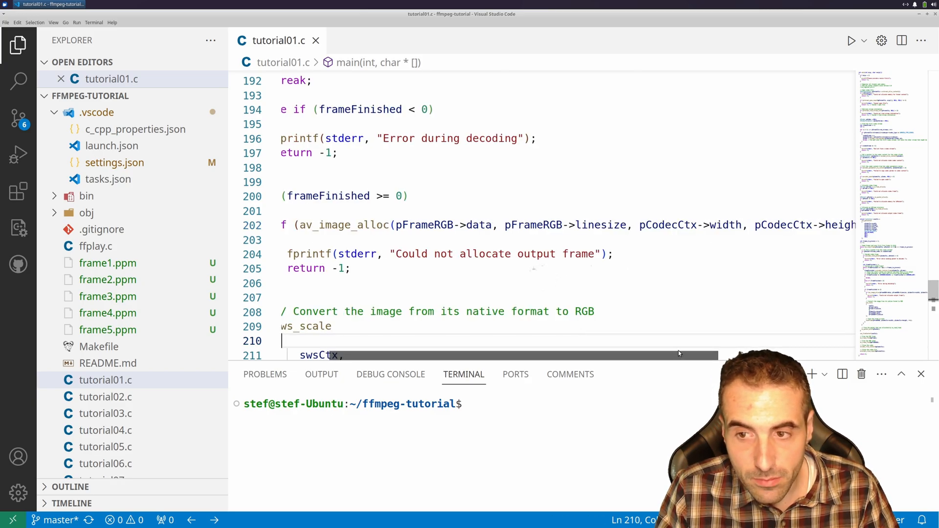
left_click_drag(597, 353, 736, 352)
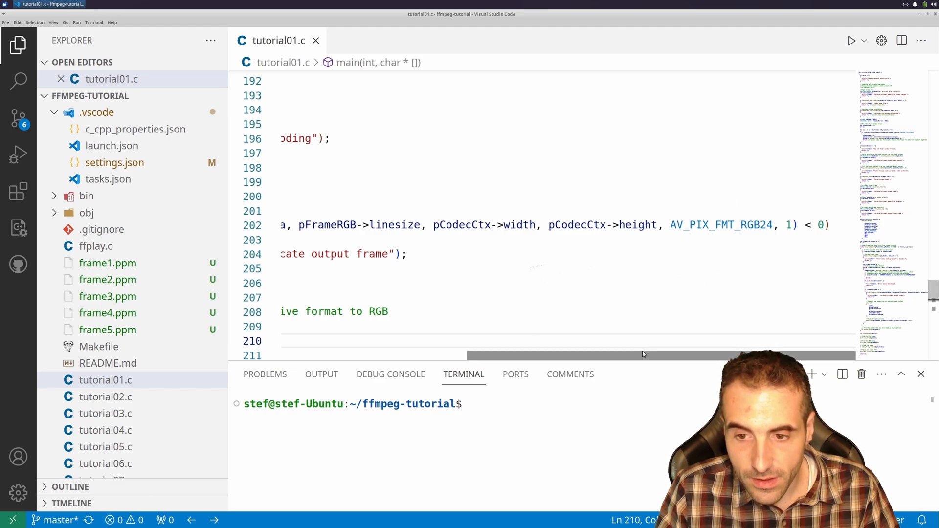
left_click_drag(550, 355, 364, 359)
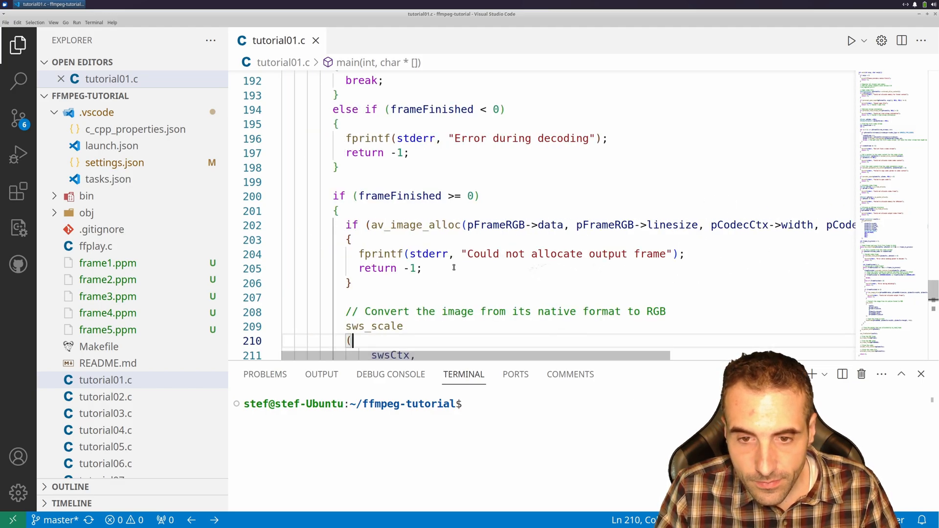
scroll(425, 259, "down", 3)
scroll(425, 260, "down", 2)
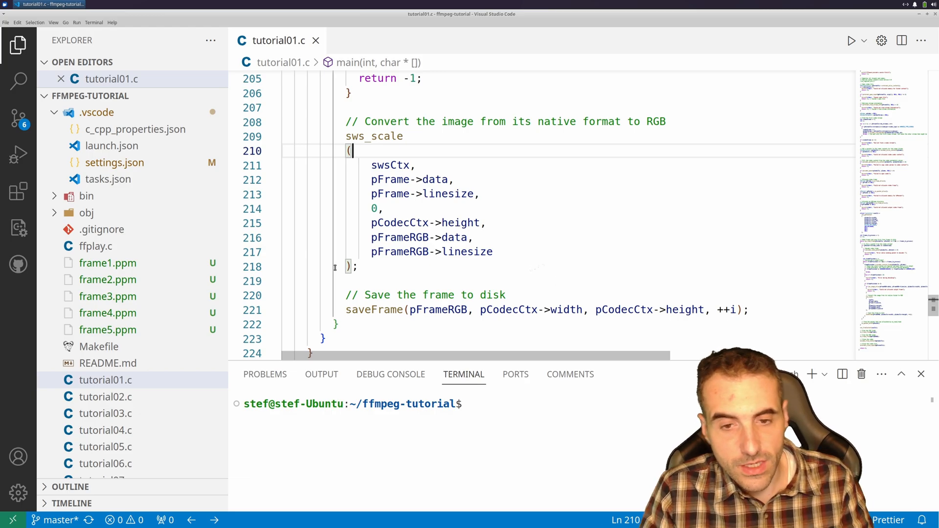
Highlight pFrameRGB's occurrences from within the saveFrame call
left_click(366, 310)
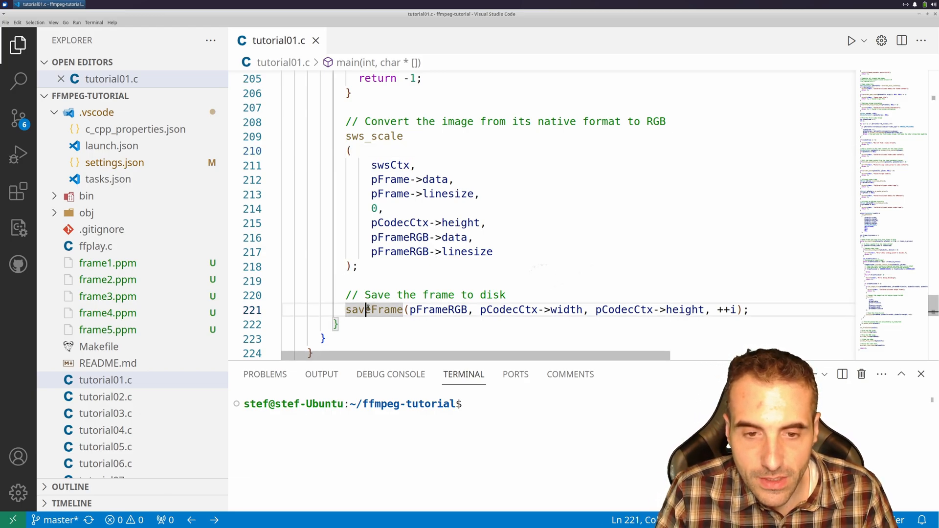
double_click(413, 309)
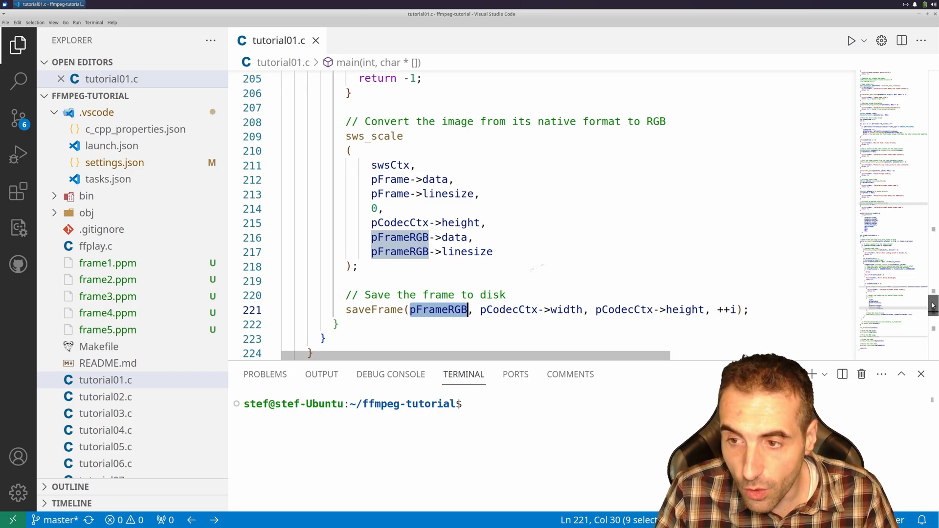
left_click_drag(933, 307, 933, 77)
scroll(399, 272, "down", 4)
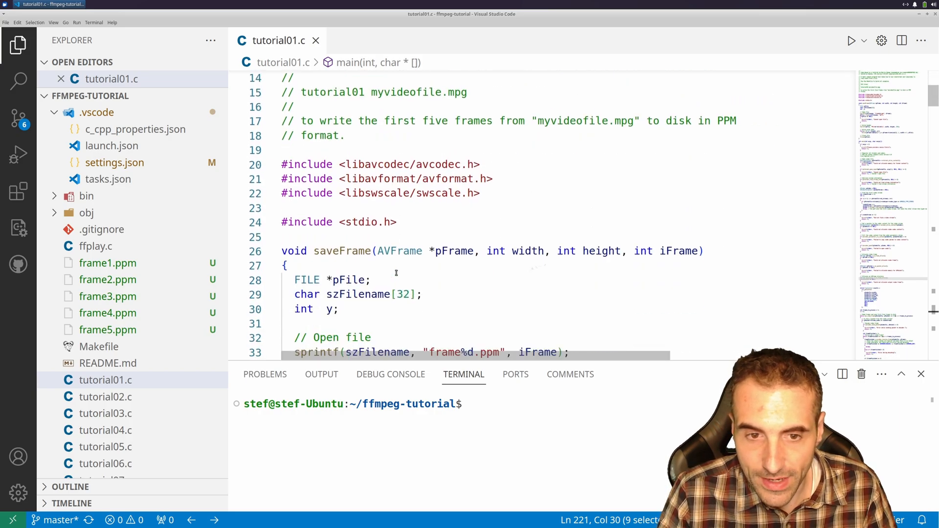
scroll(395, 273, "down", 4)
scroll(396, 273, "down", 1)
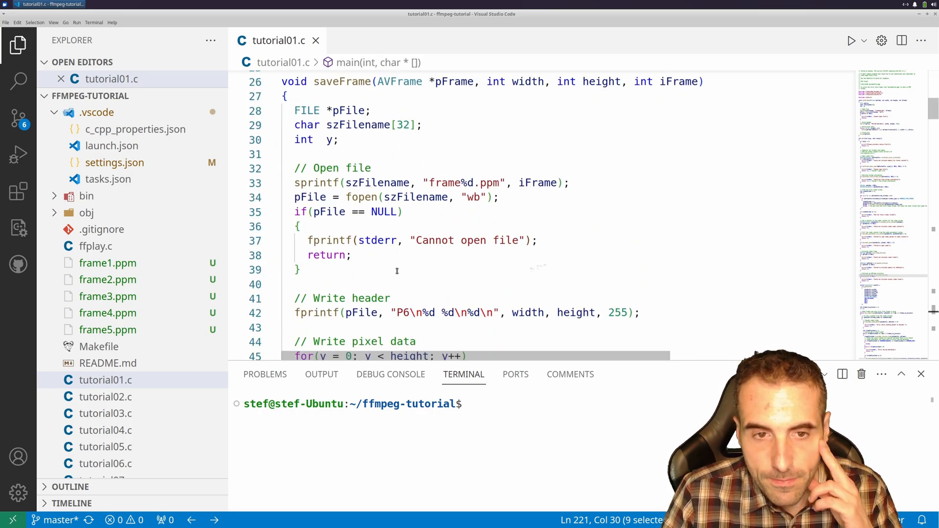
scroll(375, 243, "up", 1)
left_click(323, 199)
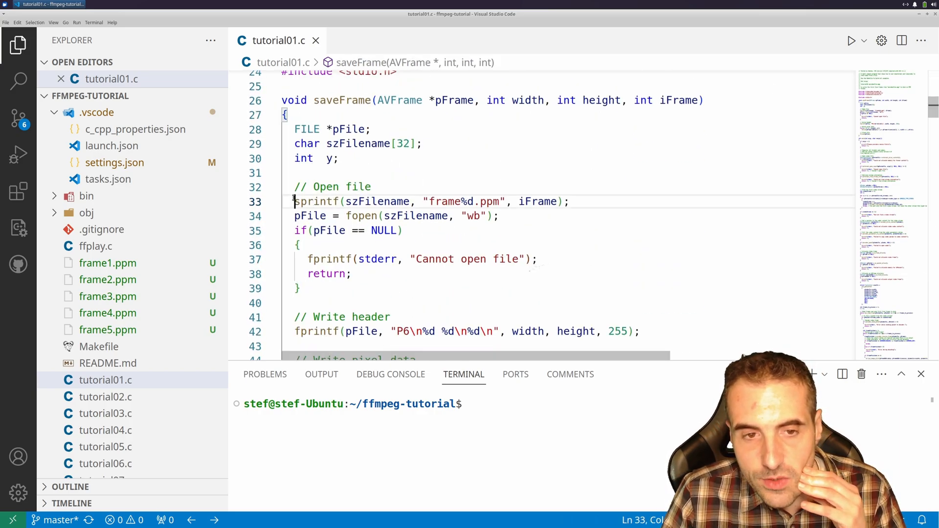
key("Home")
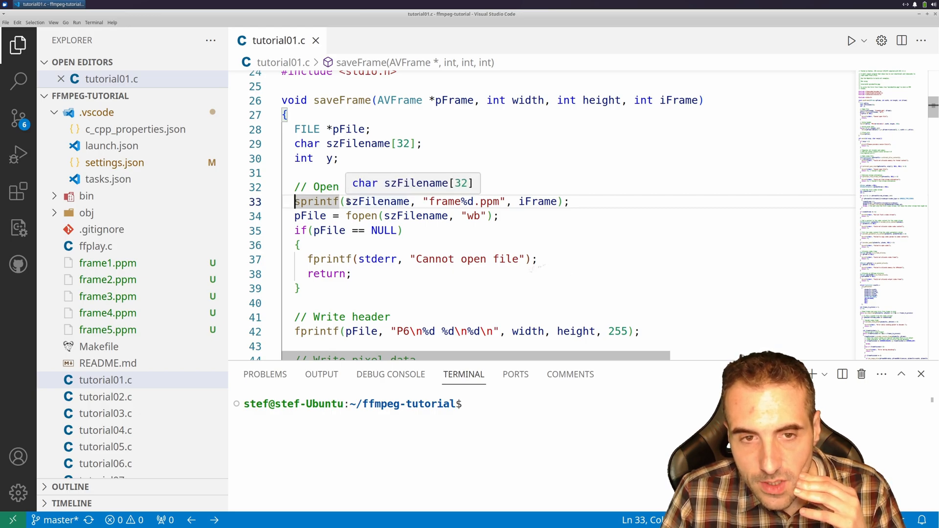
left_click(391, 144)
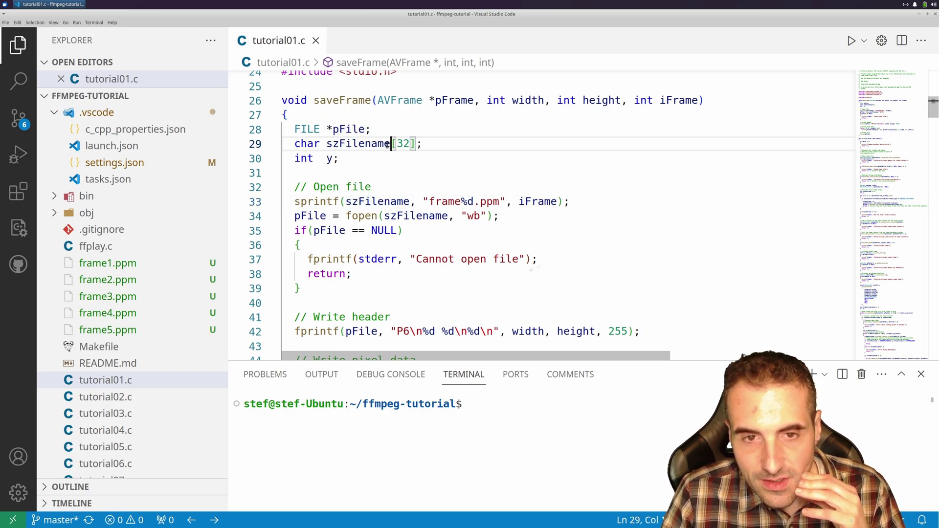
left_click(444, 101)
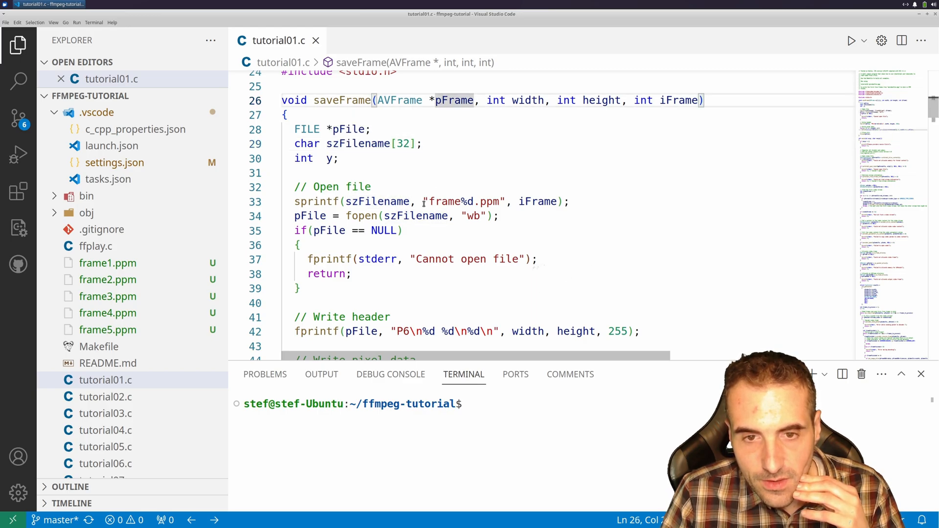
left_click_drag(423, 201, 505, 201)
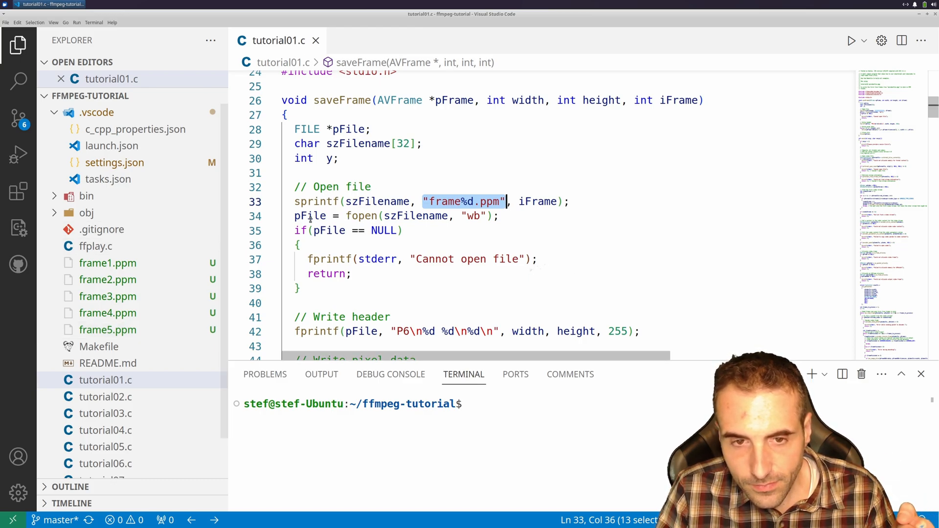
scroll(369, 259, "down", 1)
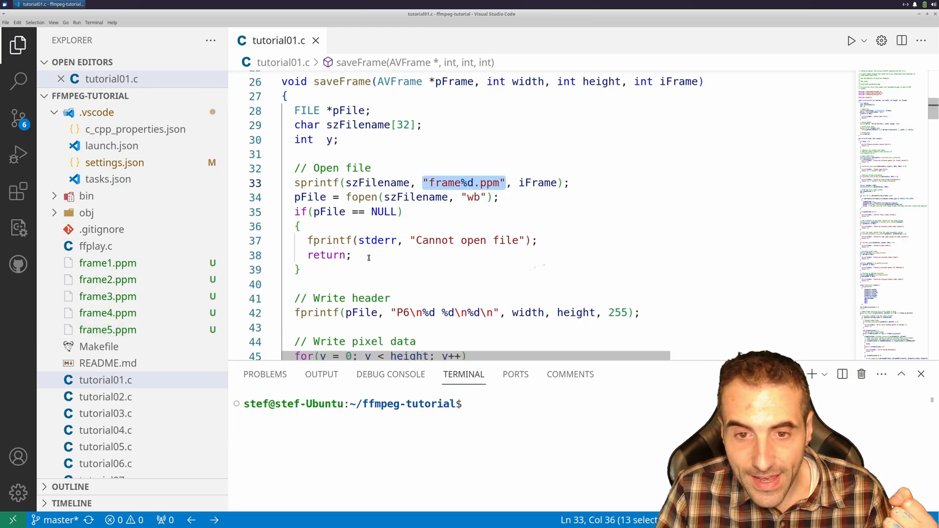
scroll(353, 205, "down", 1)
scroll(330, 141, "down", 1)
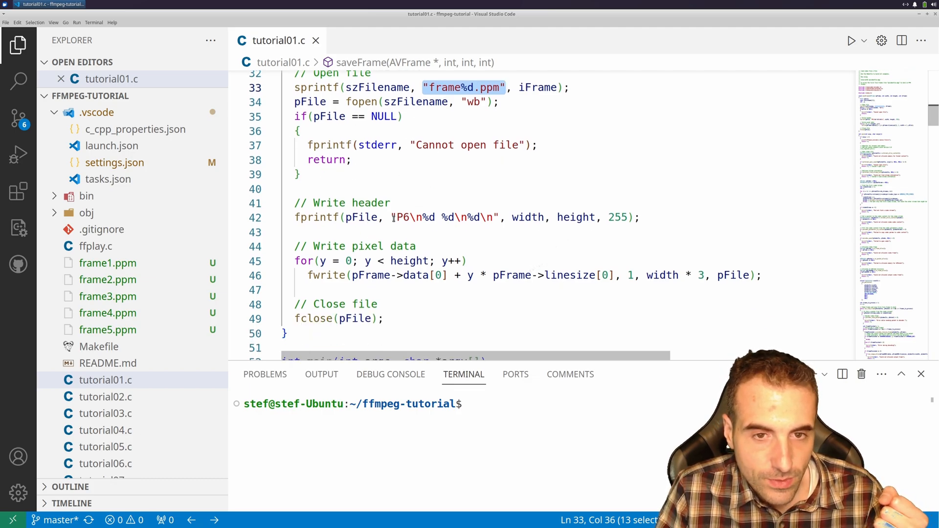
scroll(393, 217, "down", 1)
scroll(393, 177, "down", 1)
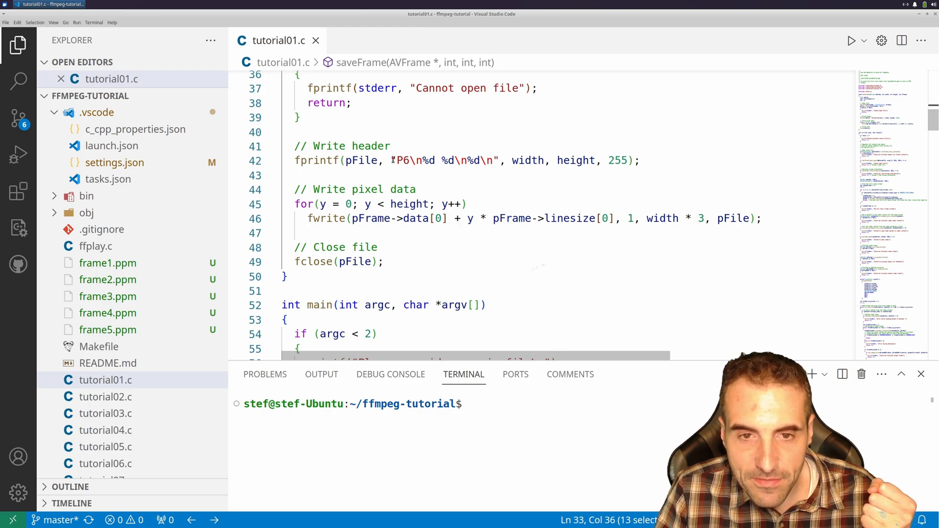
left_click_drag(390, 160, 411, 161)
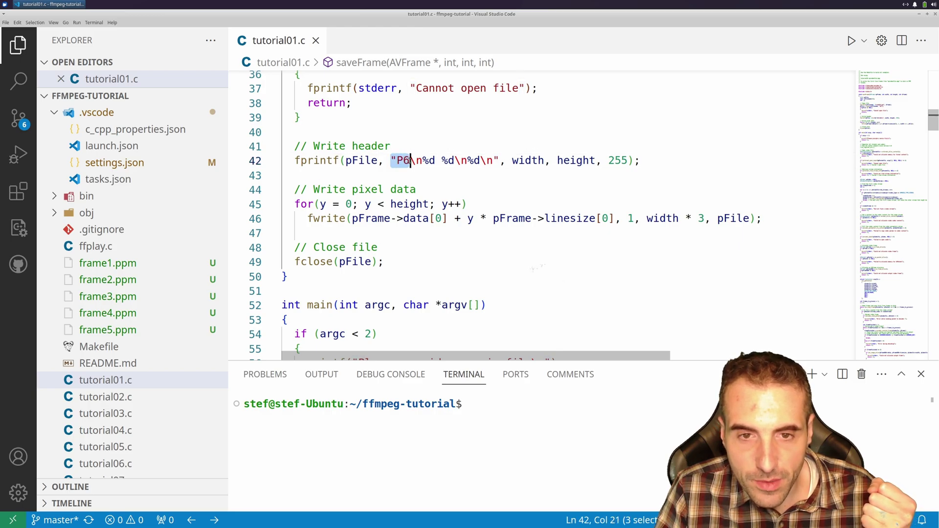
left_click(411, 179)
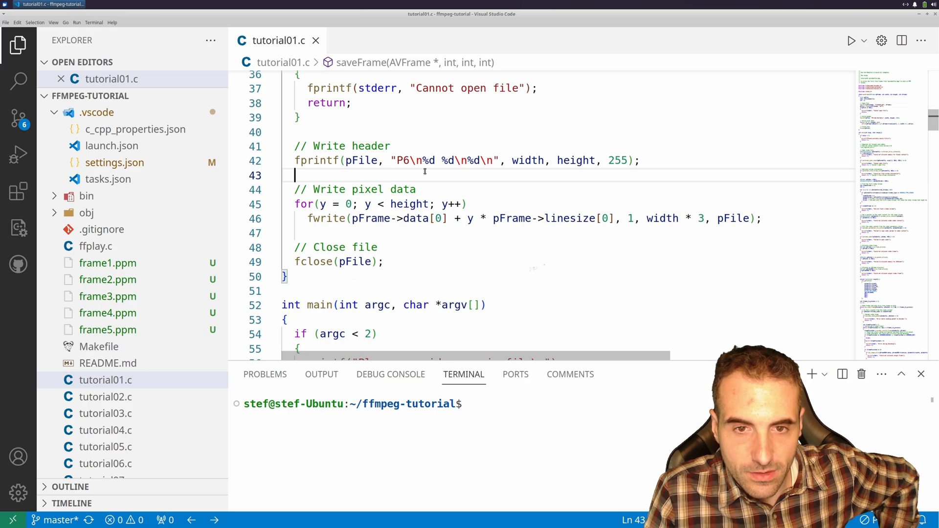
left_click_drag(400, 164, 412, 162)
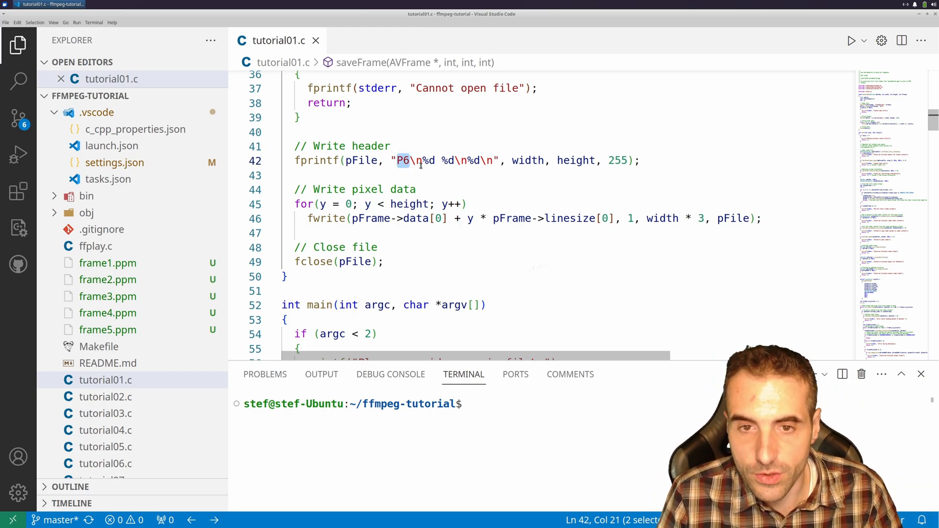
left_click(526, 162)
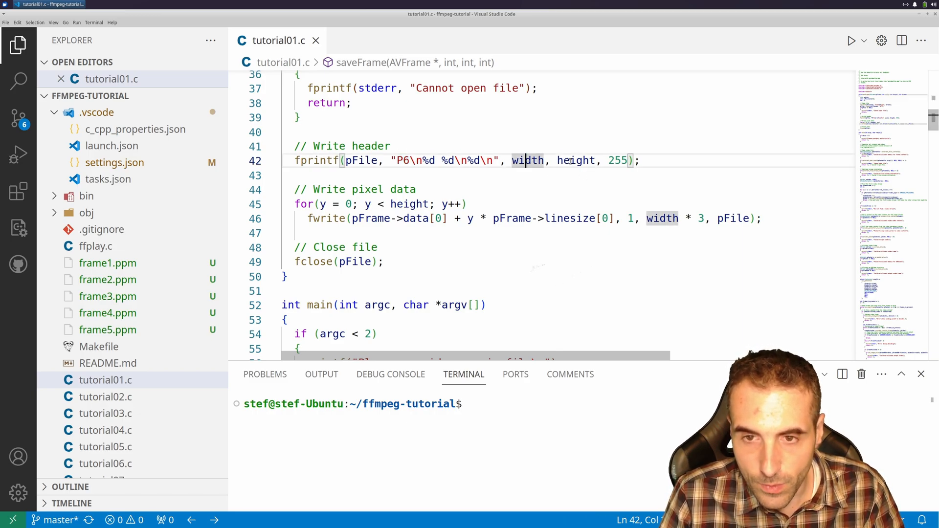
left_click(570, 160)
double_click(611, 161)
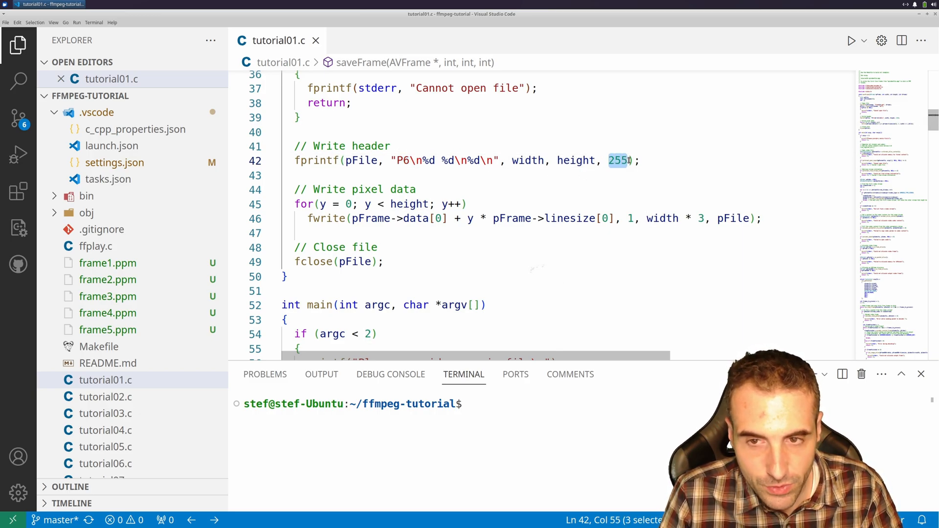
left_click(406, 204)
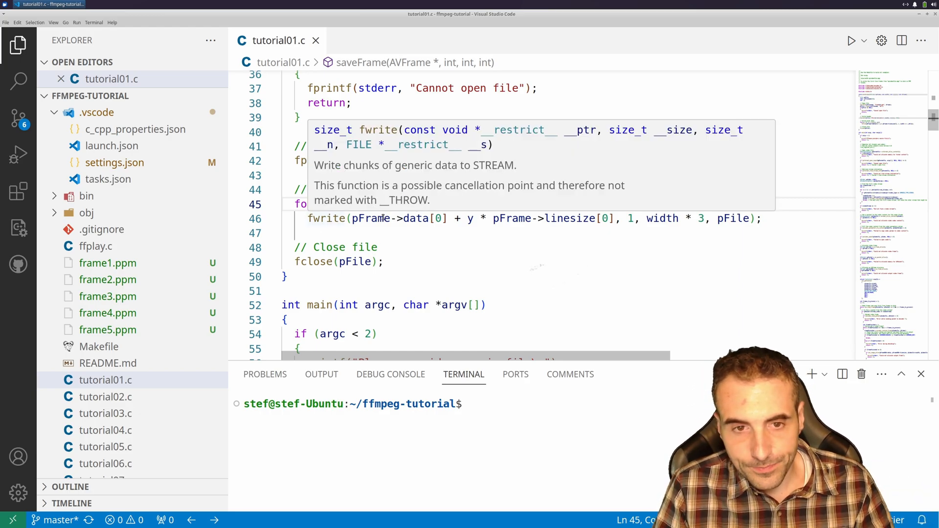
left_click(363, 229)
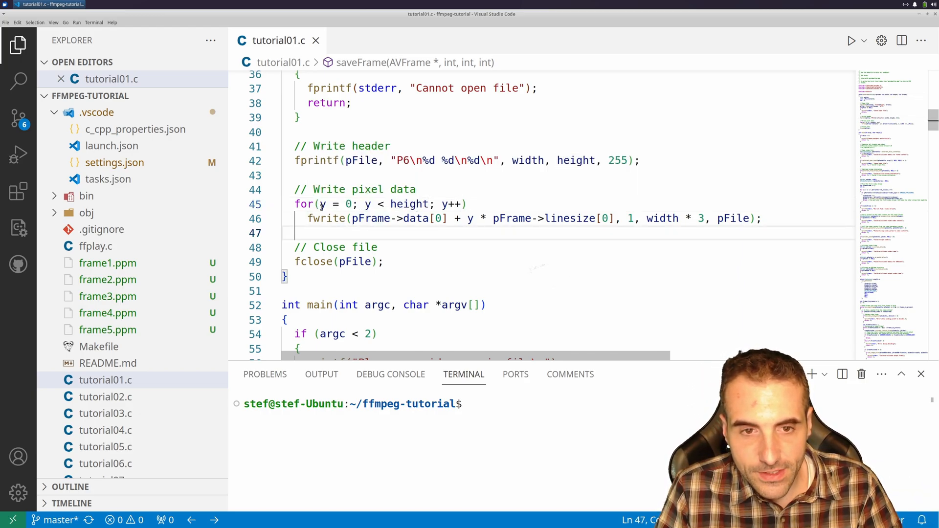
scroll(335, 204, "down", 1)
scroll(337, 184, "down", 1)
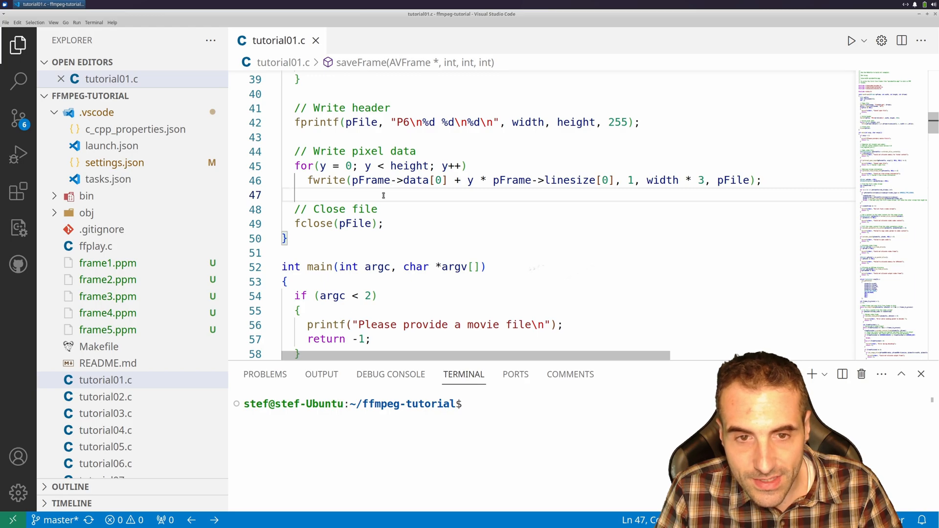
mouse_move(405, 204)
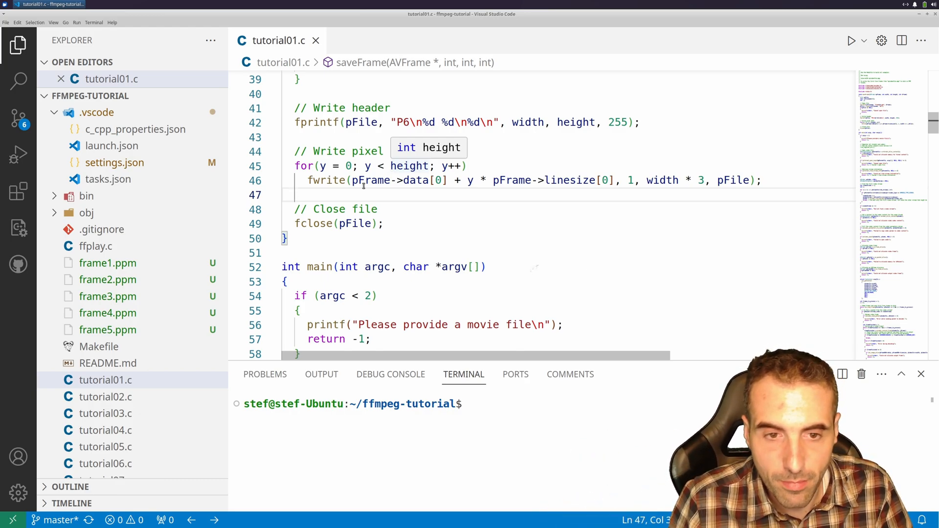
left_click(347, 224)
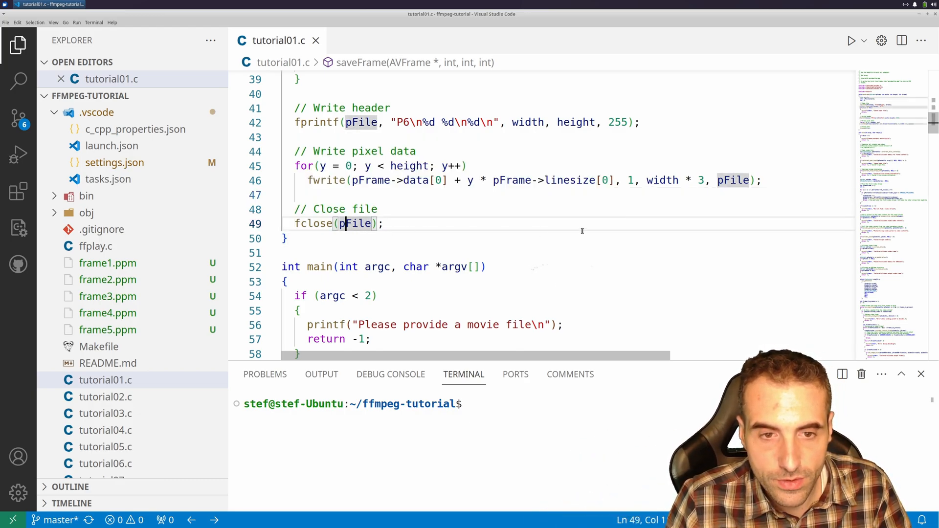
left_click_drag(926, 109, 936, 325)
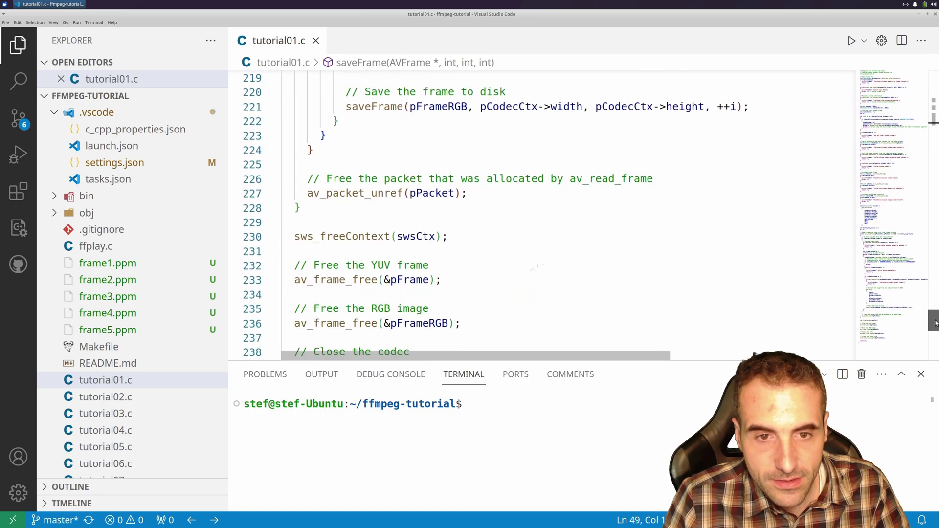
left_click(357, 194)
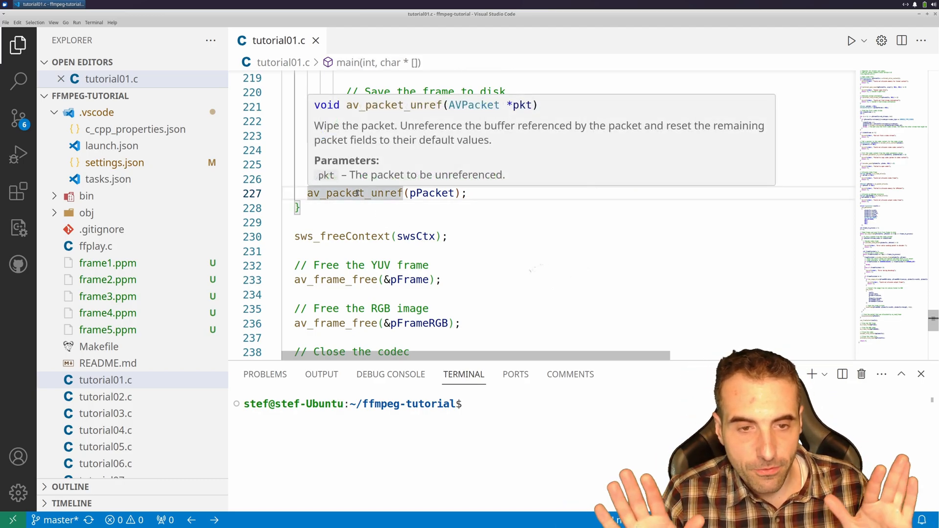
left_click(358, 236)
left_click(359, 193)
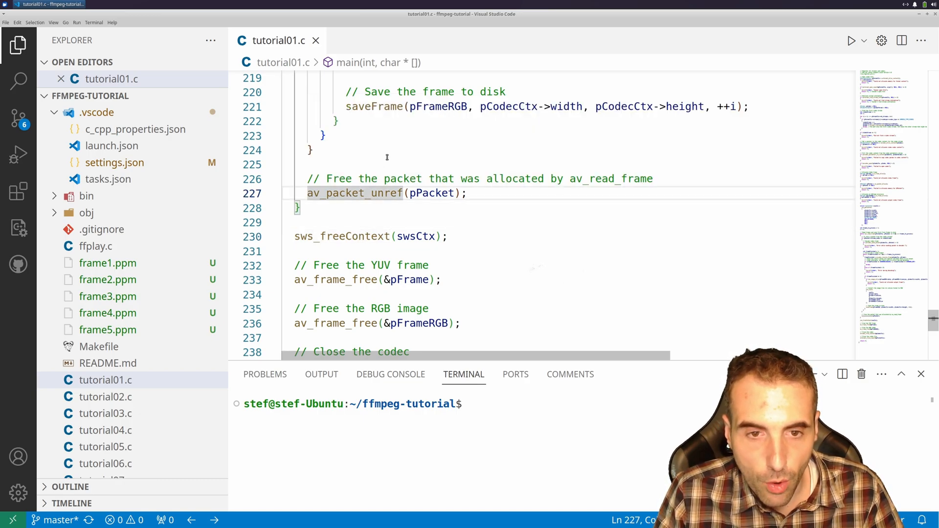
scroll(388, 157, "up", 1)
scroll(384, 159, "down", 1)
left_click(420, 174)
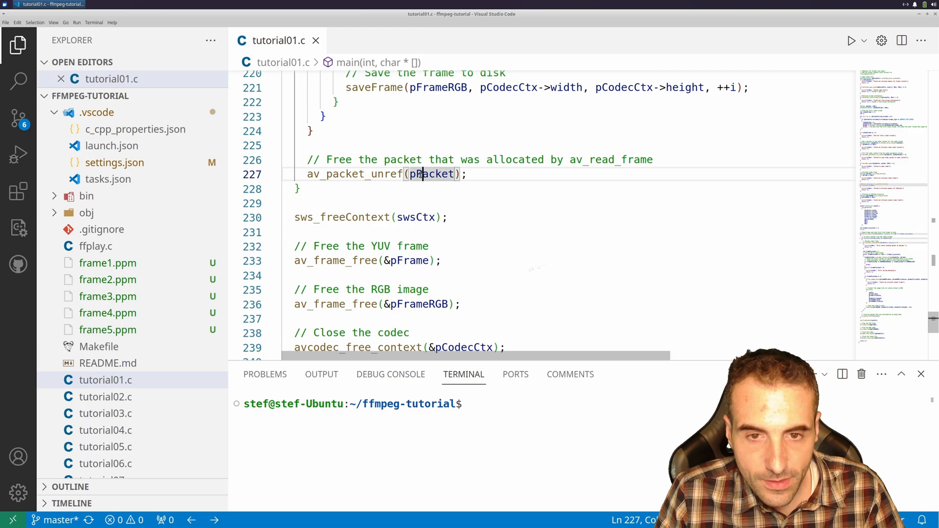
left_click(410, 217)
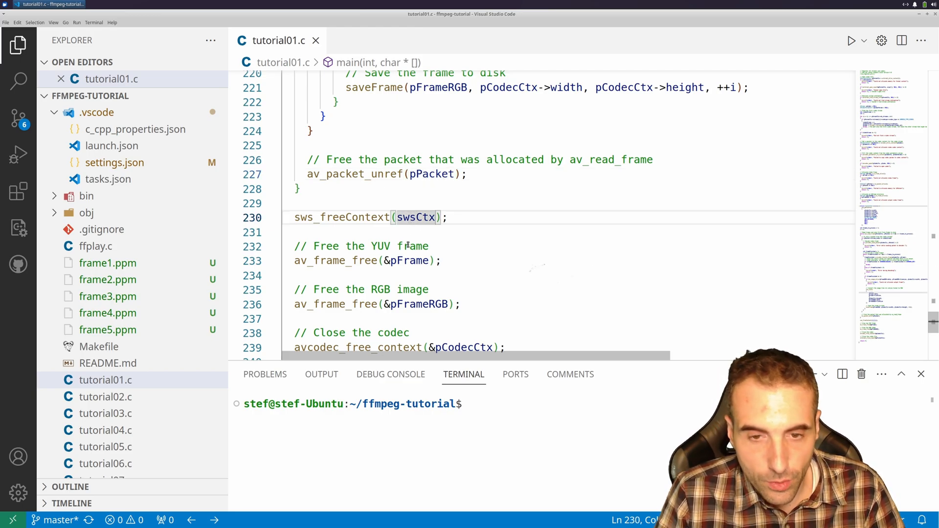
left_click(408, 260)
left_click(449, 305)
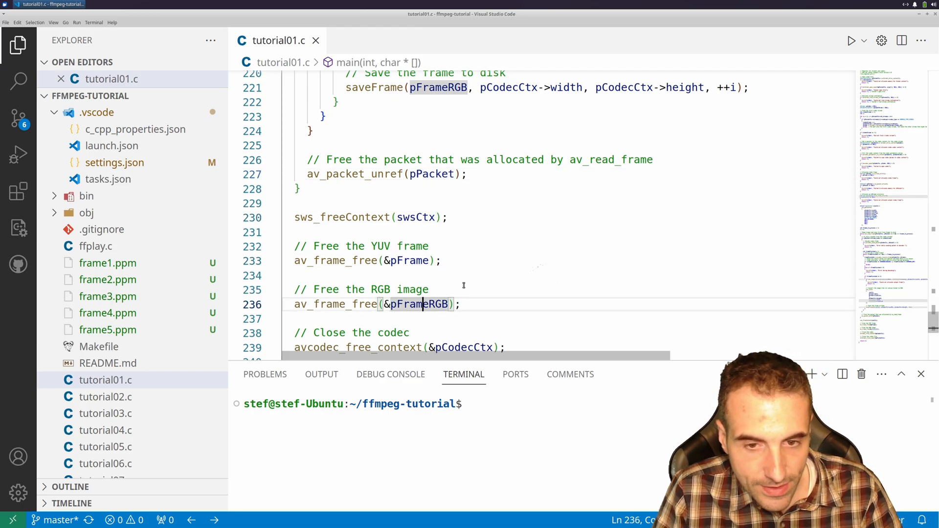
scroll(462, 267, "down", 1)
left_click(464, 308)
scroll(464, 304, "down", 3)
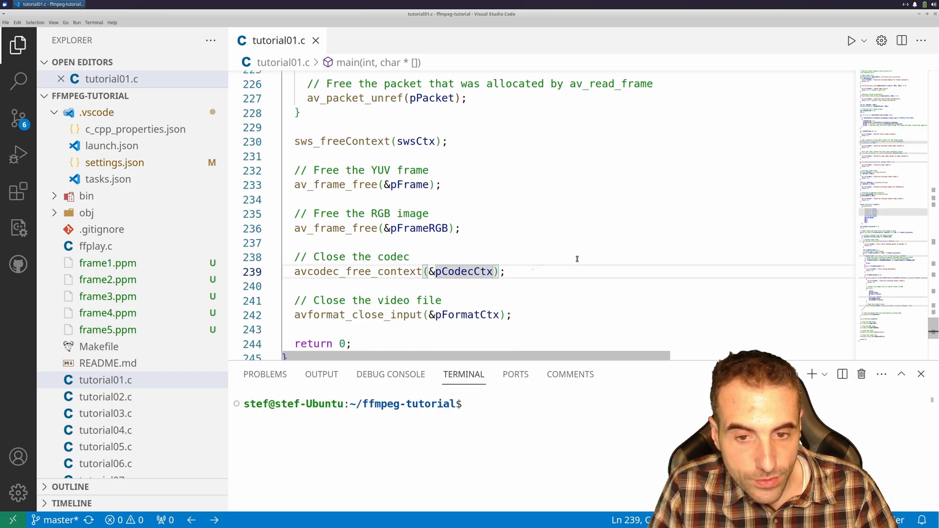
left_click(461, 257)
left_click(583, 238)
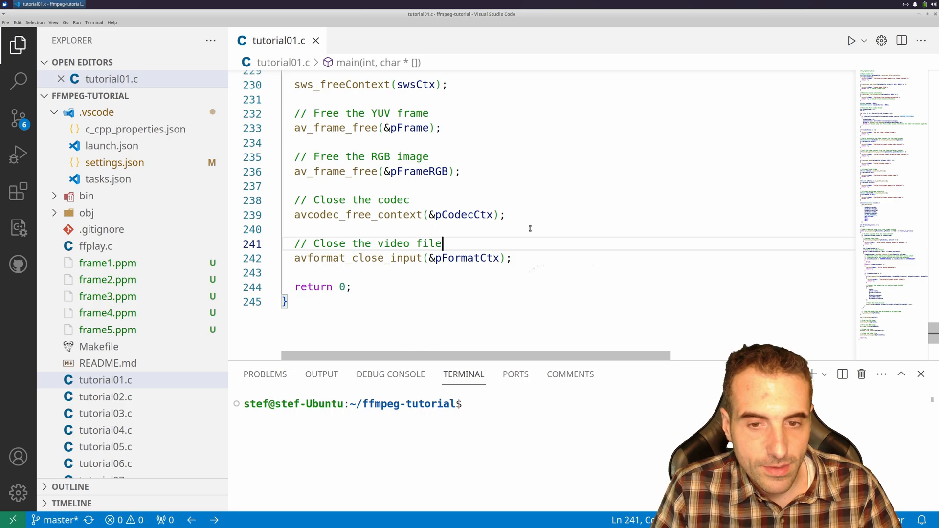
left_click(314, 288)
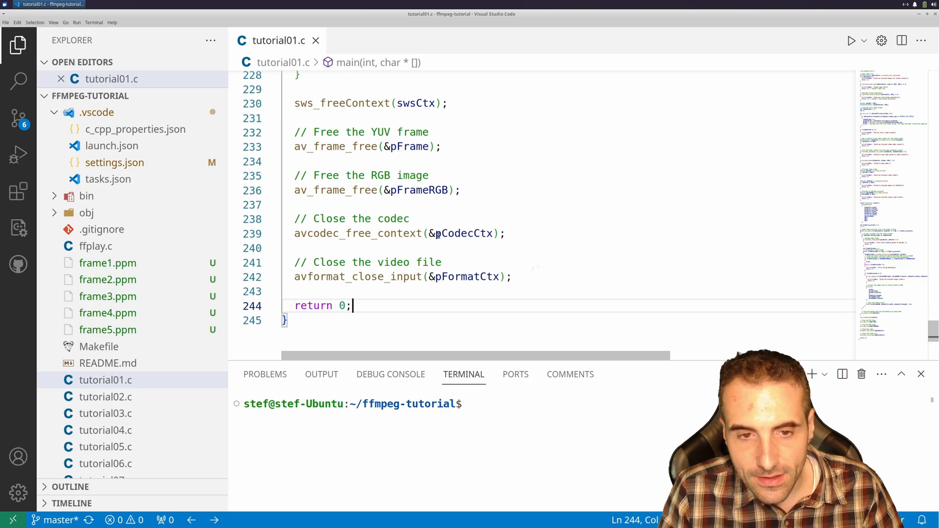
scroll(438, 235, "up", 2)
scroll(438, 234, "up", 3)
scroll(438, 235, "up", 3)
scroll(438, 234, "down", 1)
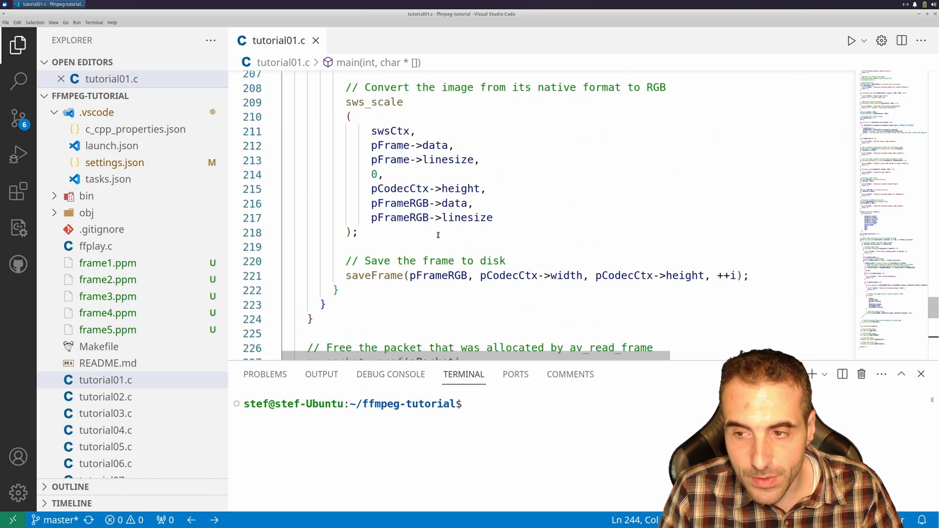
scroll(438, 235, "down", 4)
scroll(438, 235, "down", 4)
scroll(437, 235, "down", 3)
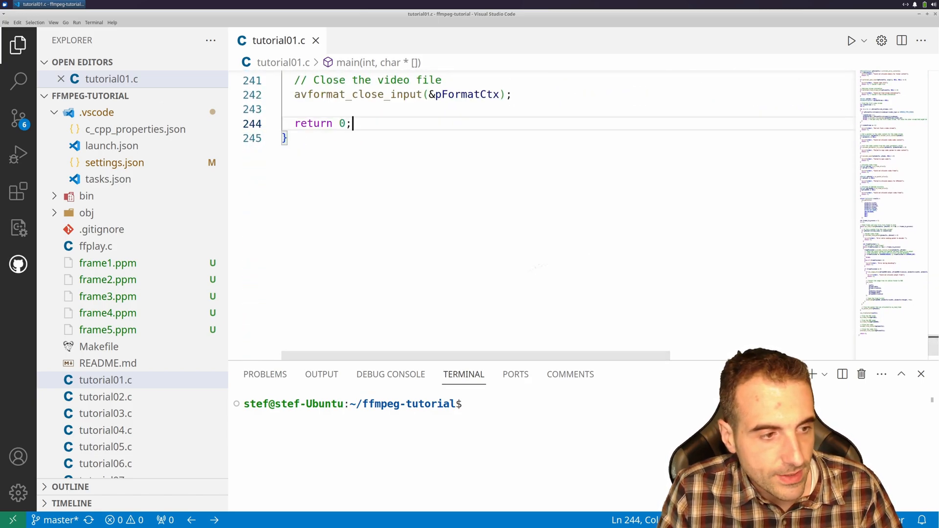